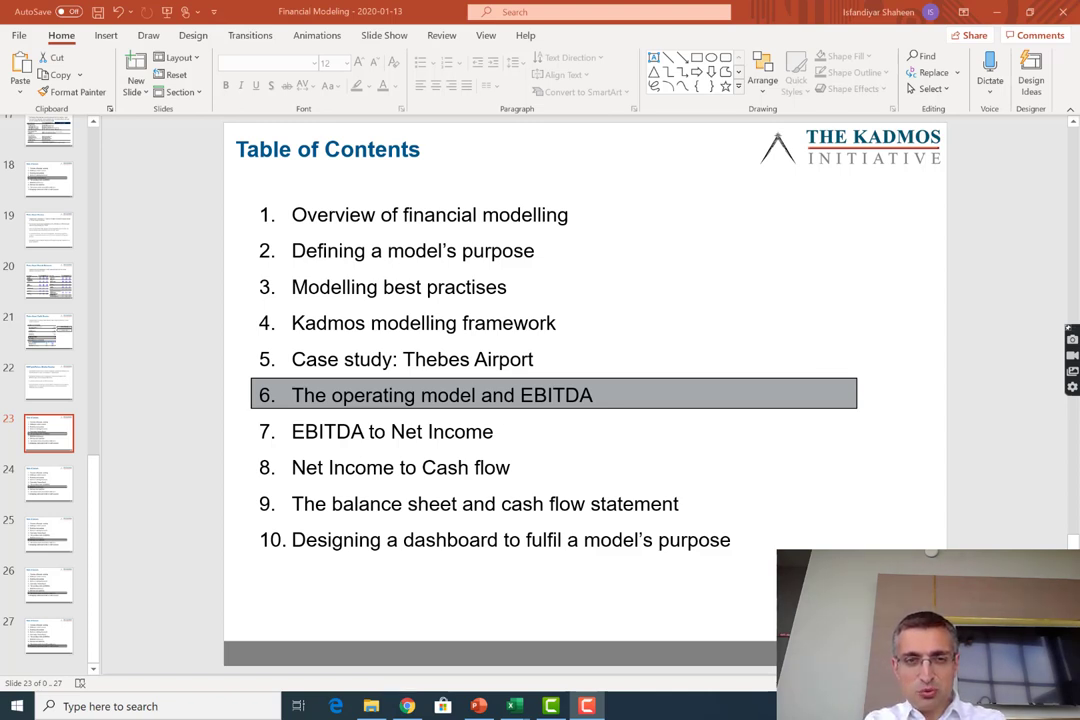
# Switch to Chrome, glance at the Google results and return to the How Airports Make Money video
pyautogui.hotkey('alt', 'Tab')
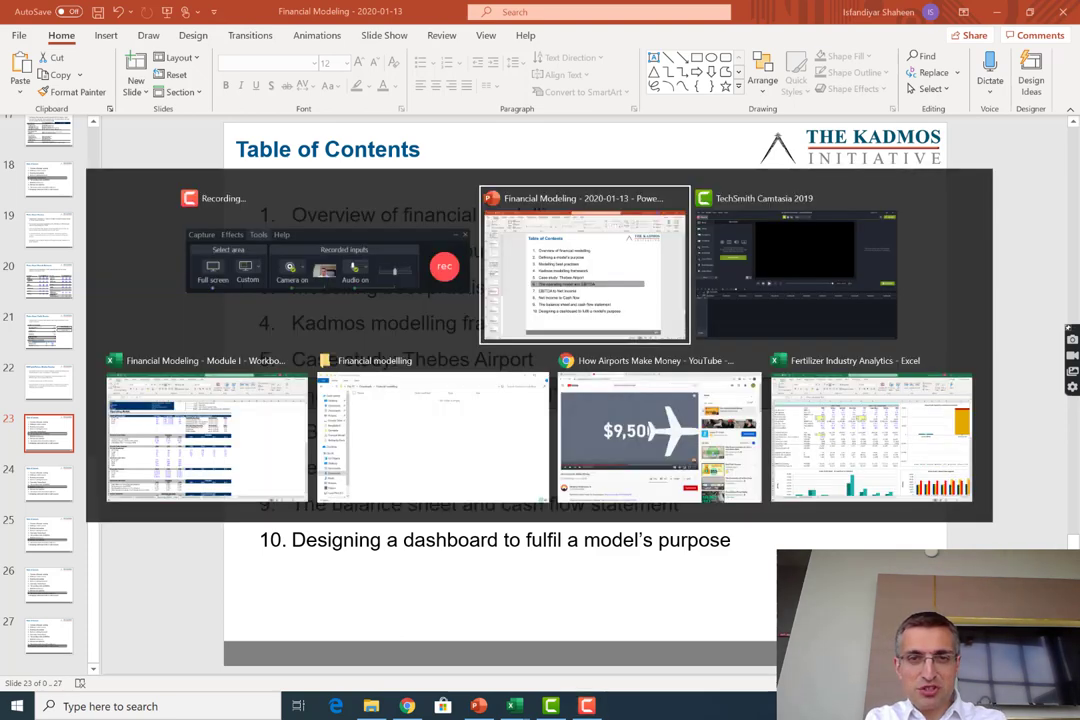
pyautogui.press('Tab')
pyautogui.press('Tab')
pyautogui.press('Tab')
pyautogui.press('Tab')
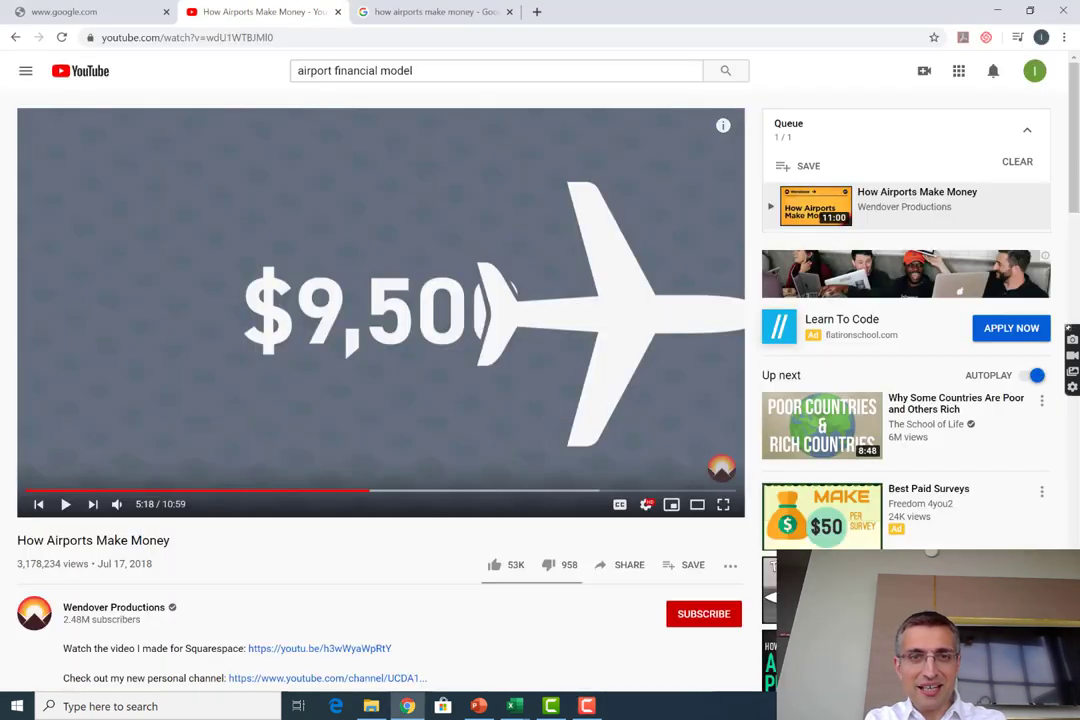
pyautogui.click(430, 11)
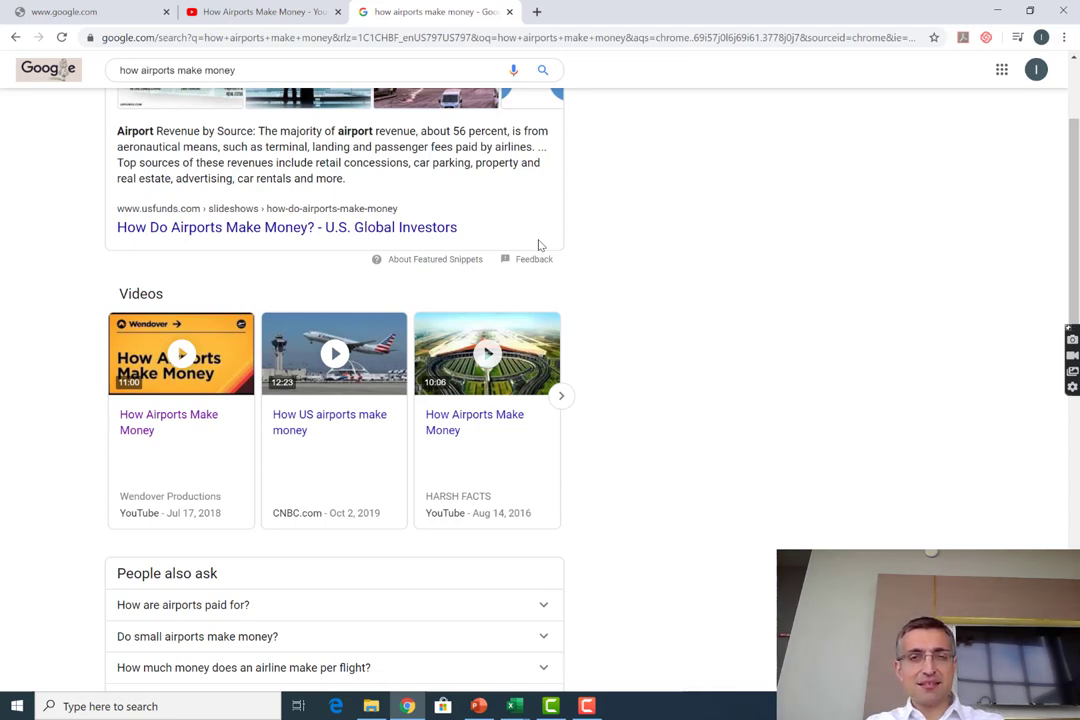
pyautogui.hotkey('alt', 'Tab')
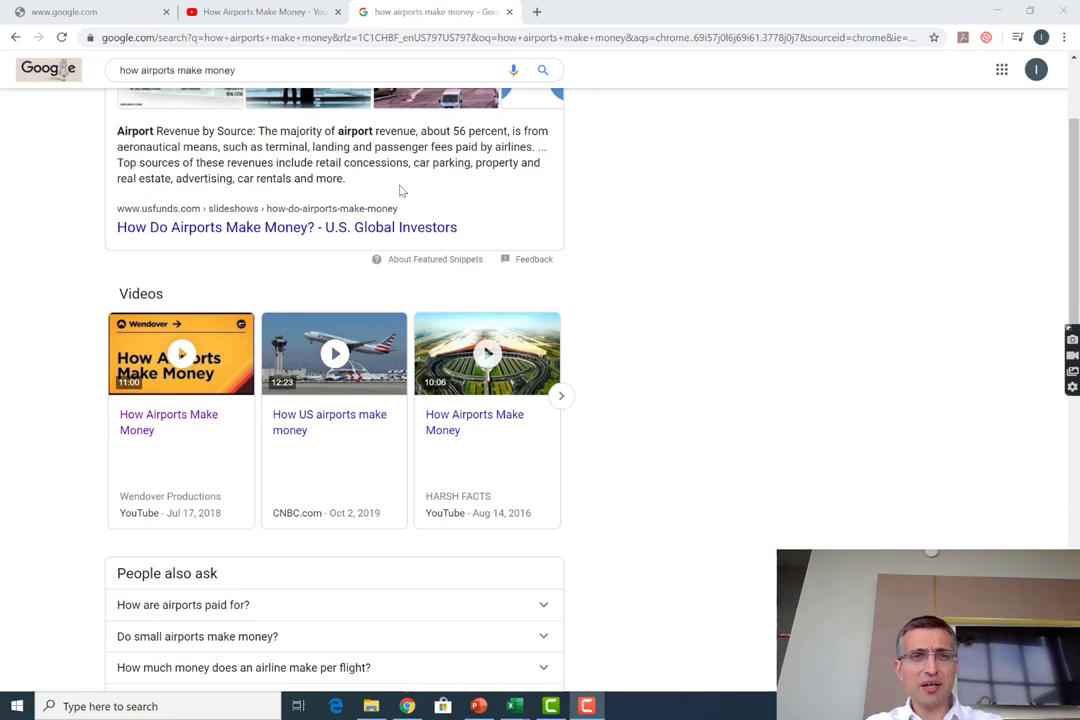
pyautogui.click(260, 12)
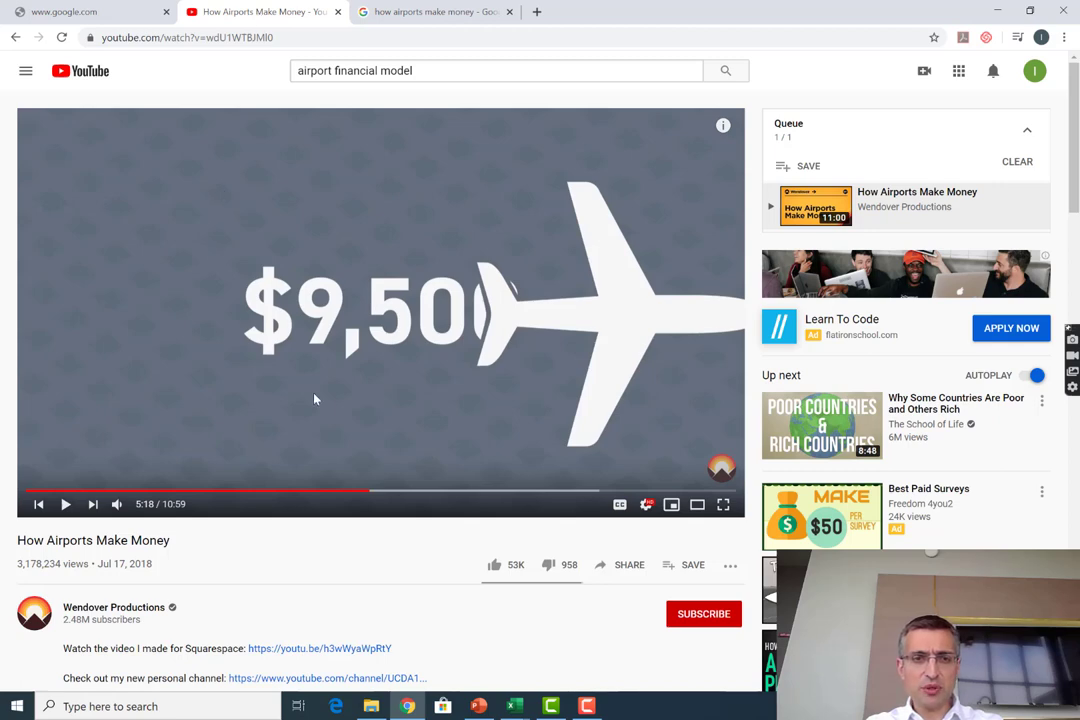
pyautogui.moveTo(362, 492)
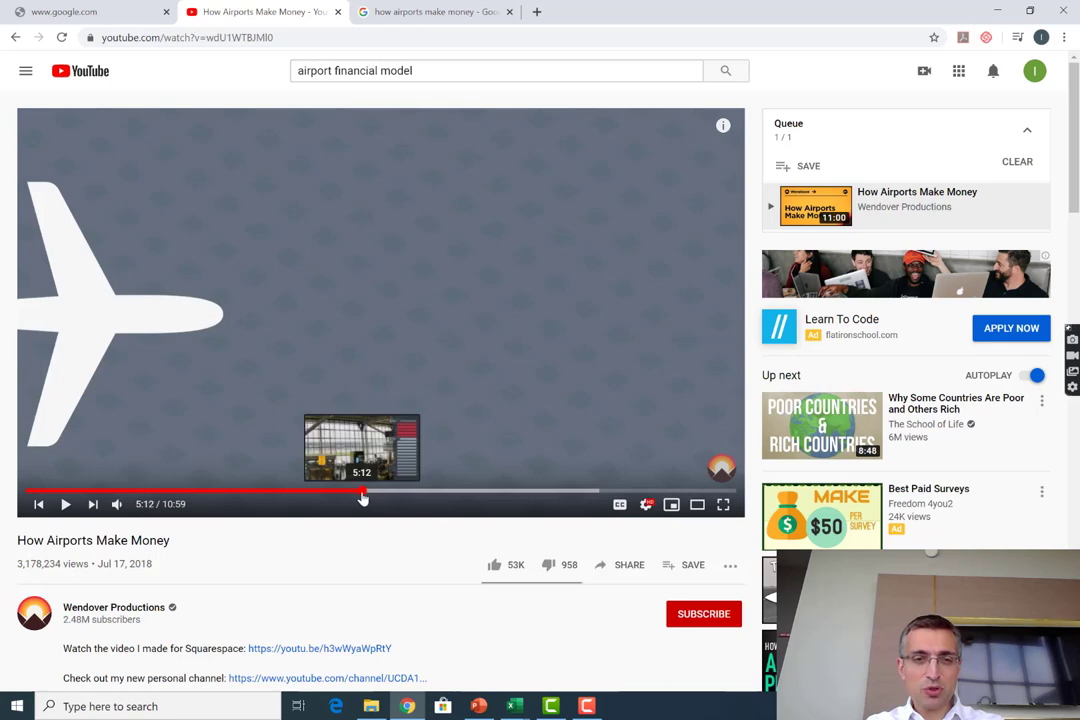
# Jump the video to about 5:12 and resume playback
pyautogui.click(363, 492)
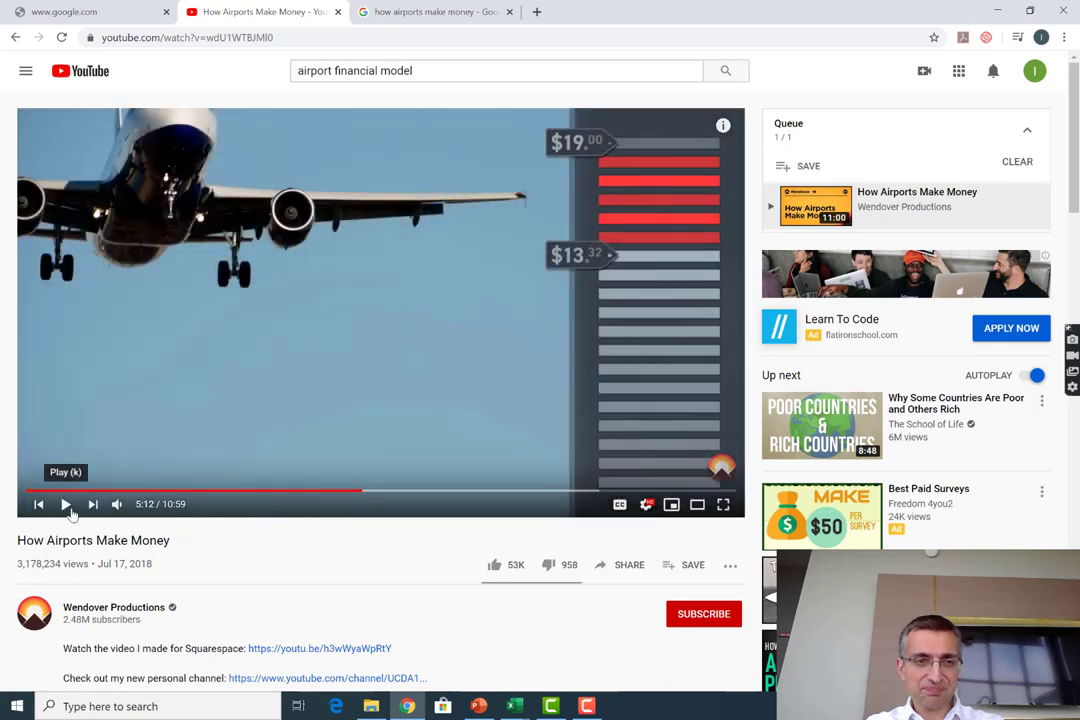
pyautogui.click(63, 504)
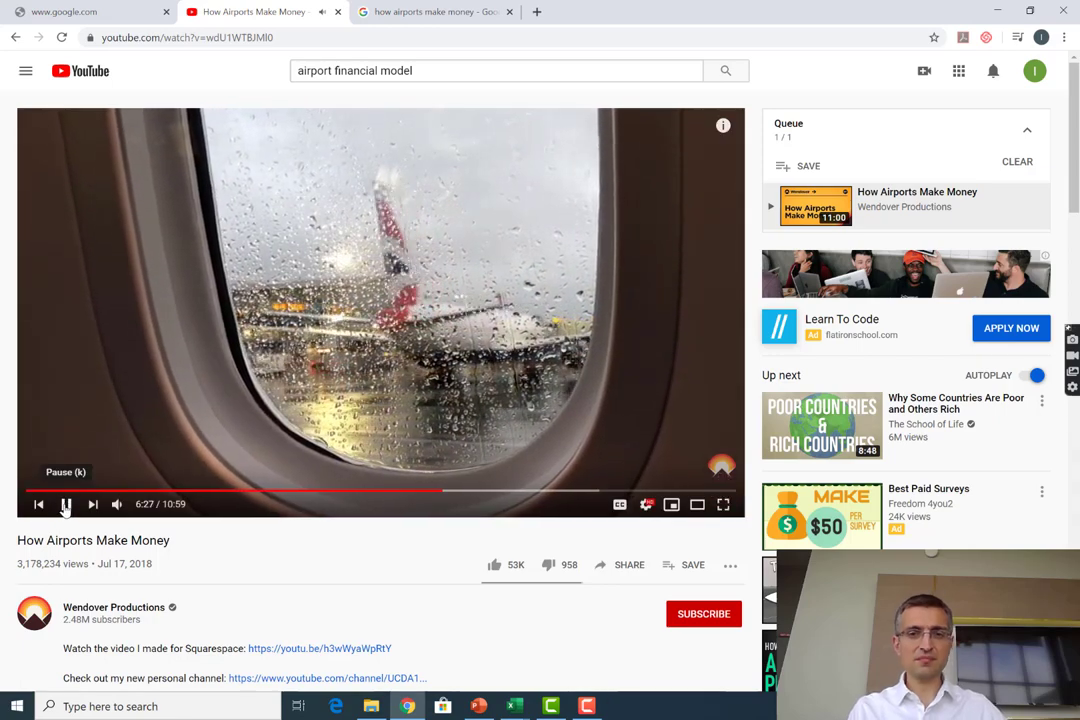
# Pause the video and switch back to the Financial Modeling window
pyautogui.click(66, 504)
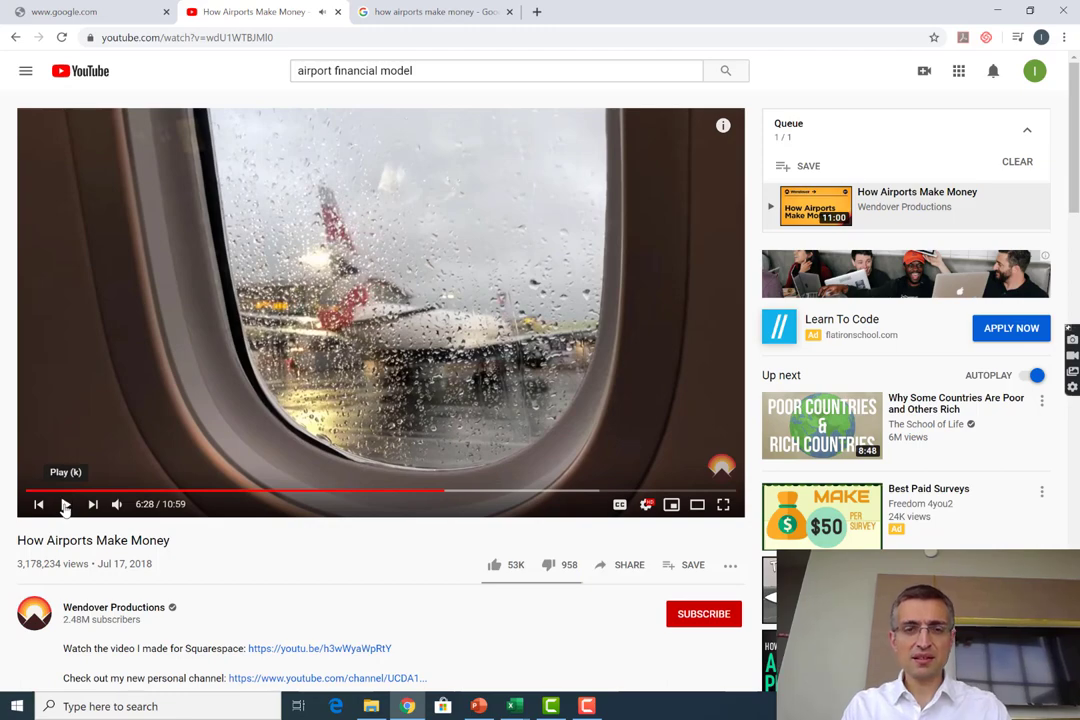
pyautogui.hotkey('alt', 'Tab')
pyautogui.press('Tab')
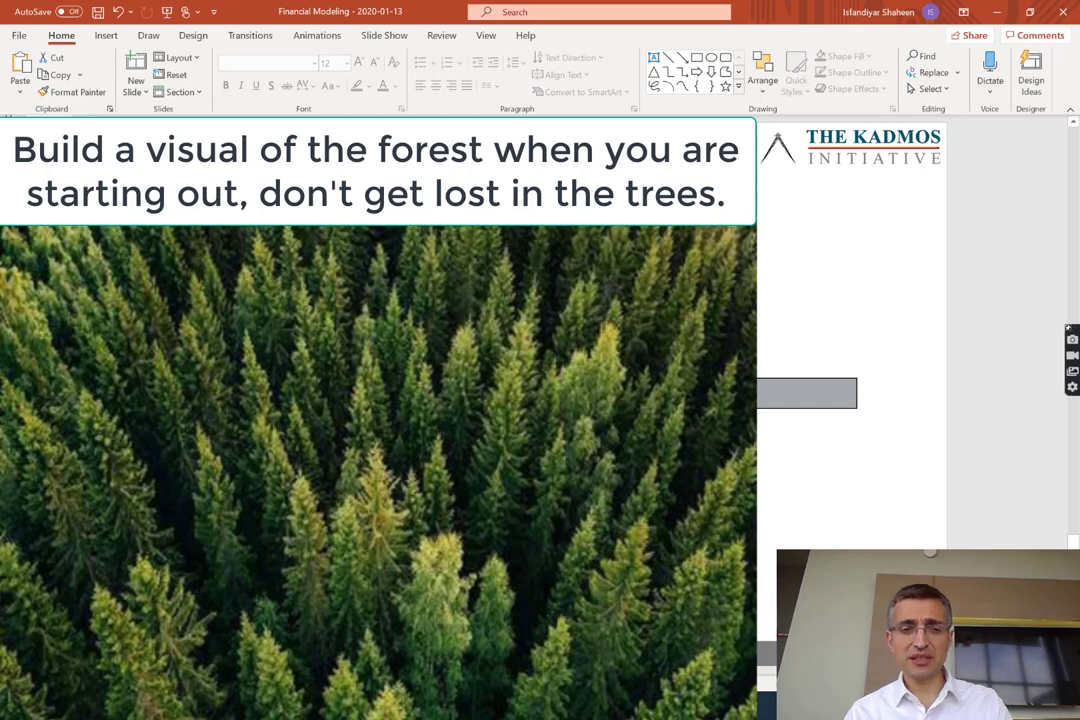
# Switch to the Financial Modeling workbook on the Operating Model - Step 0 sheet
pyautogui.hotkey('alt', 'Tab')
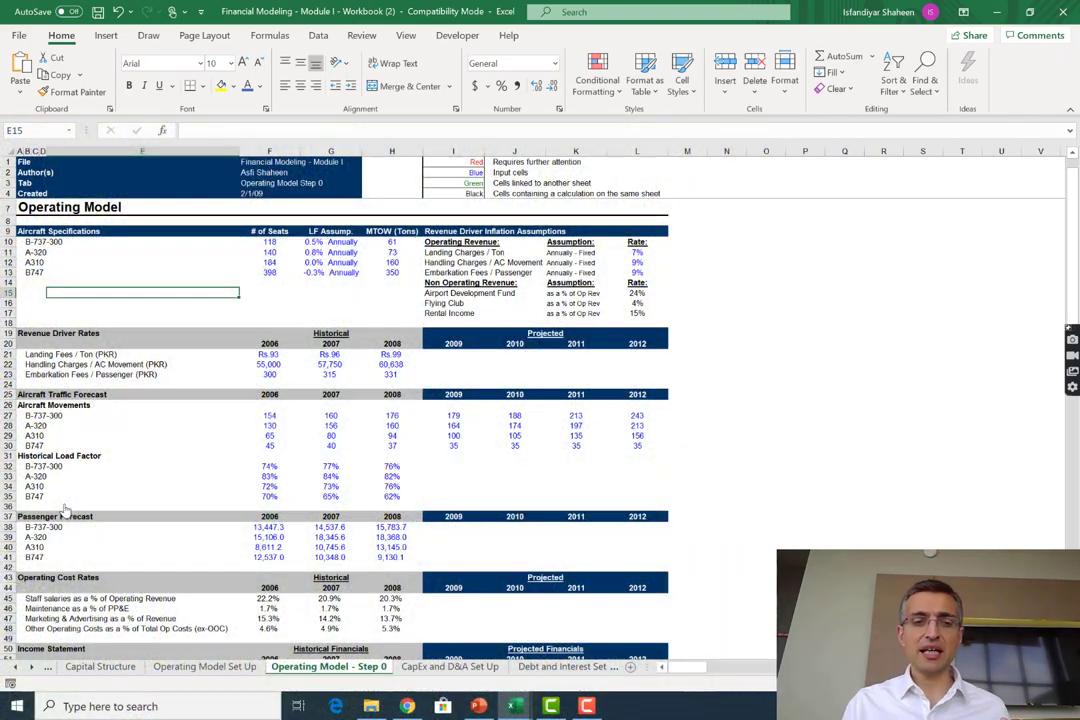
pyautogui.scroll(-2, 300, 400)
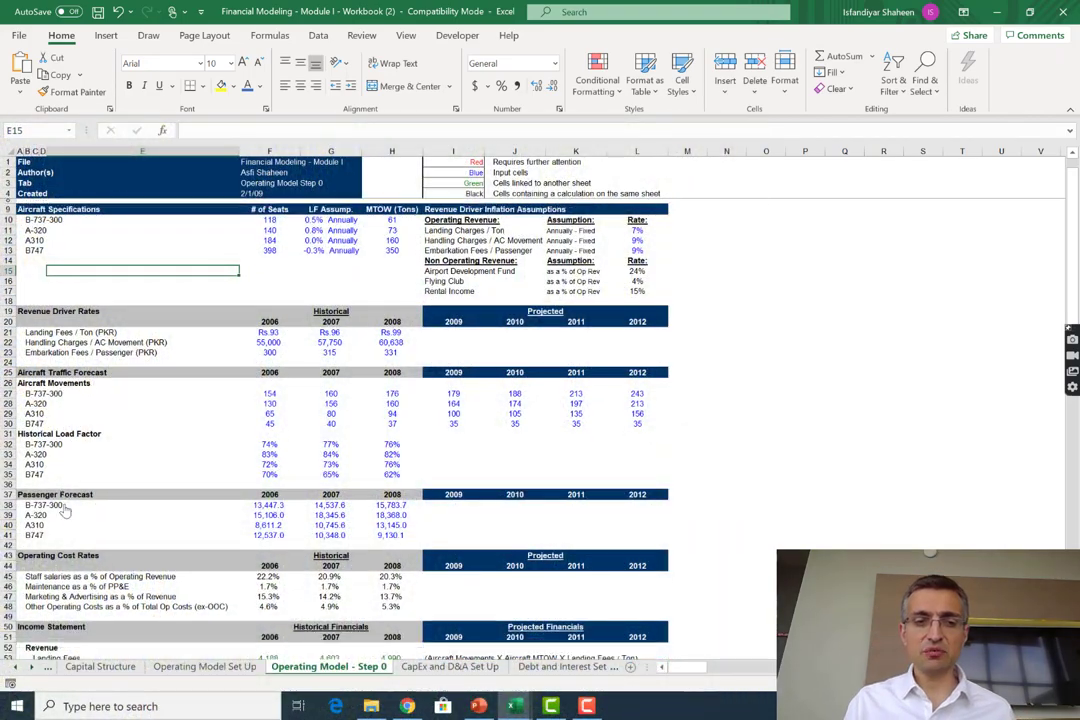
pyautogui.scroll(-2, 300, 400)
pyautogui.scroll(-2, 65, 507)
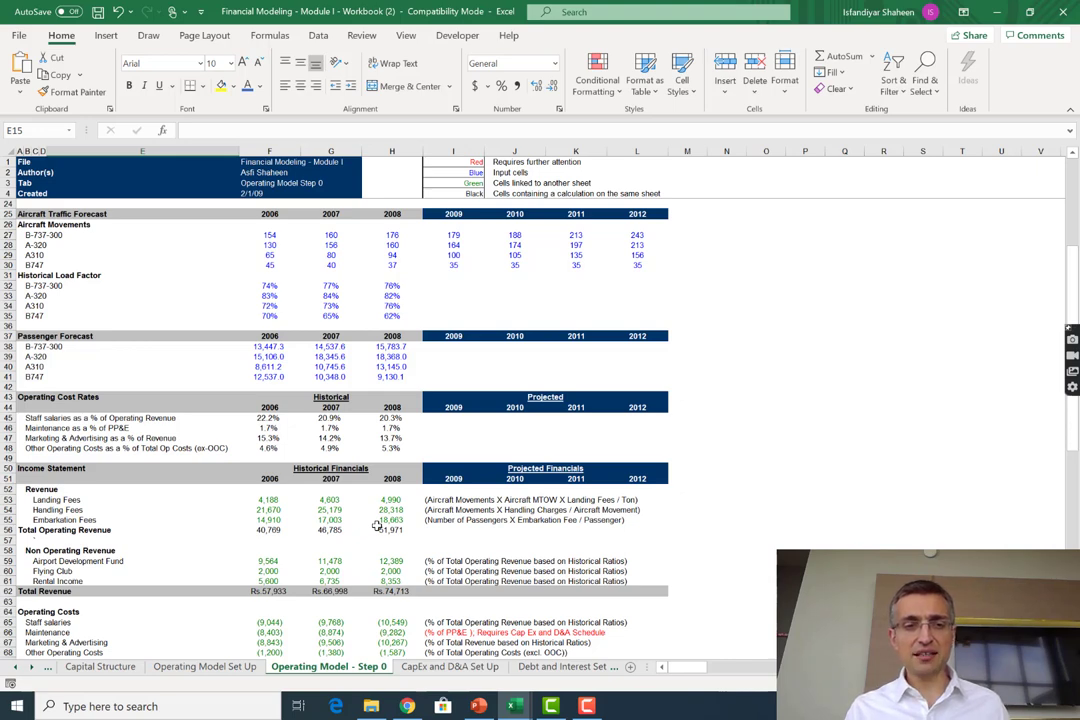
pyautogui.scroll(1, 378, 526)
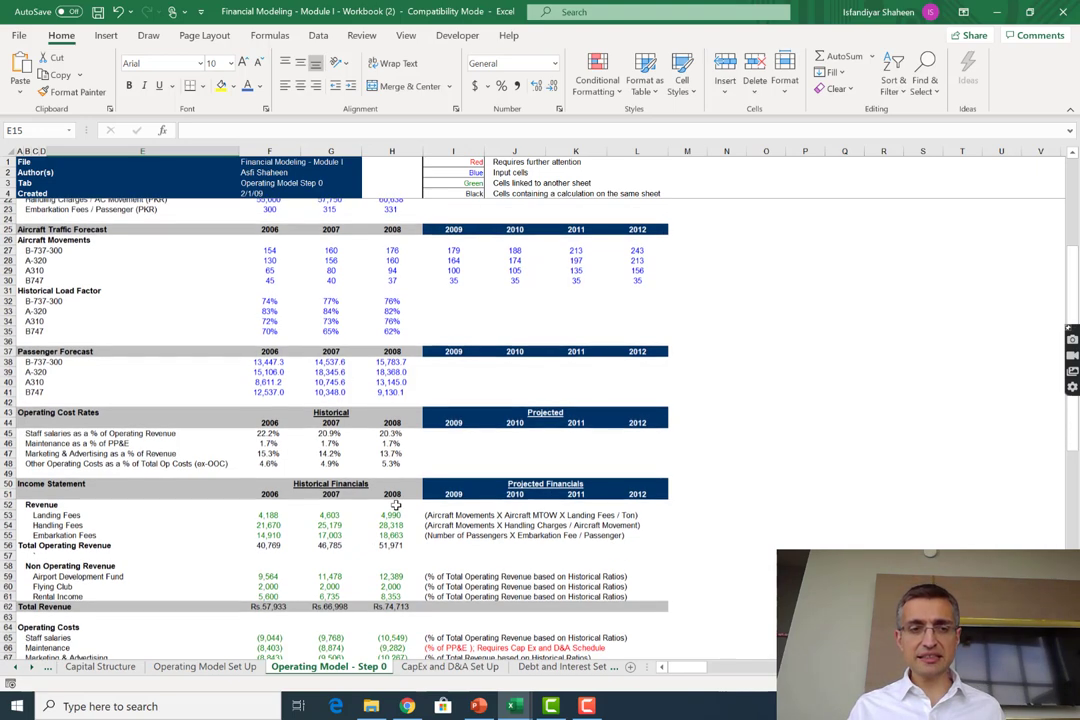
pyautogui.scroll(1, 396, 505)
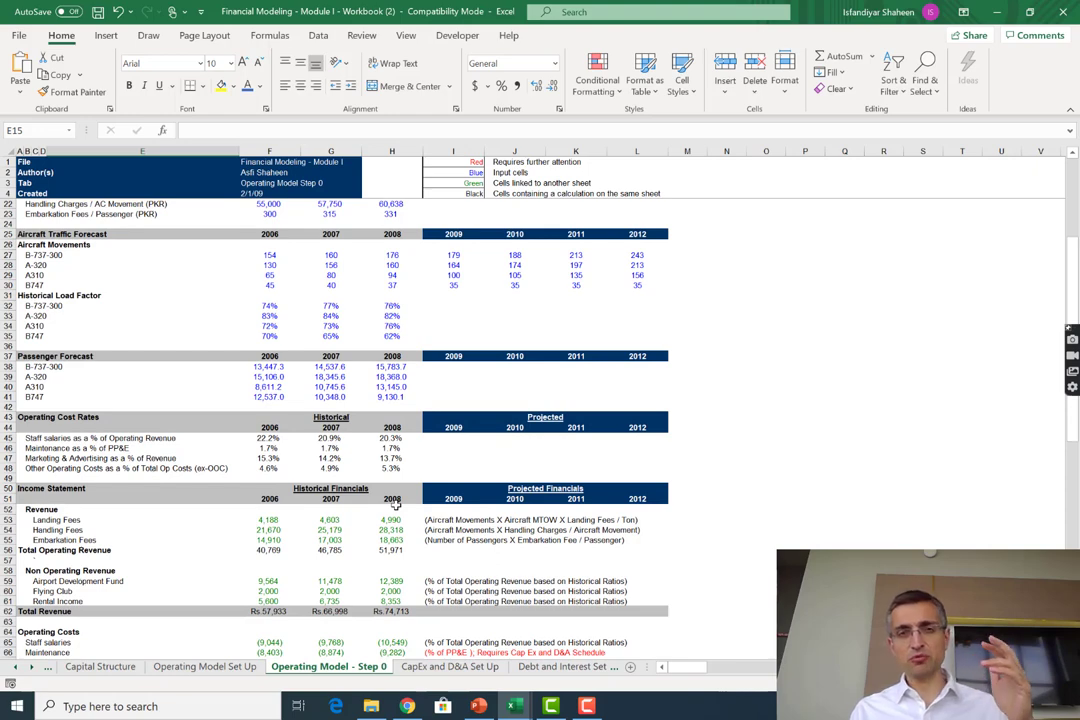
pyautogui.scroll(2, 396, 505)
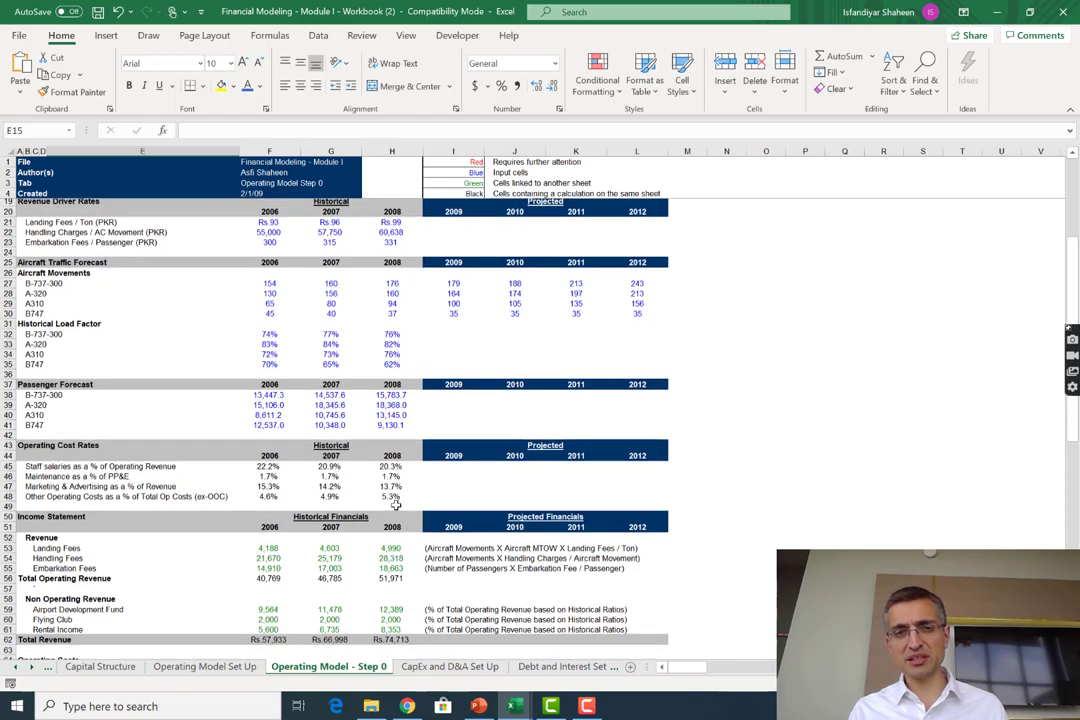
pyautogui.scroll(1, 396, 505)
pyautogui.scroll(1, 396, 505)
pyautogui.scroll(1, 396, 505)
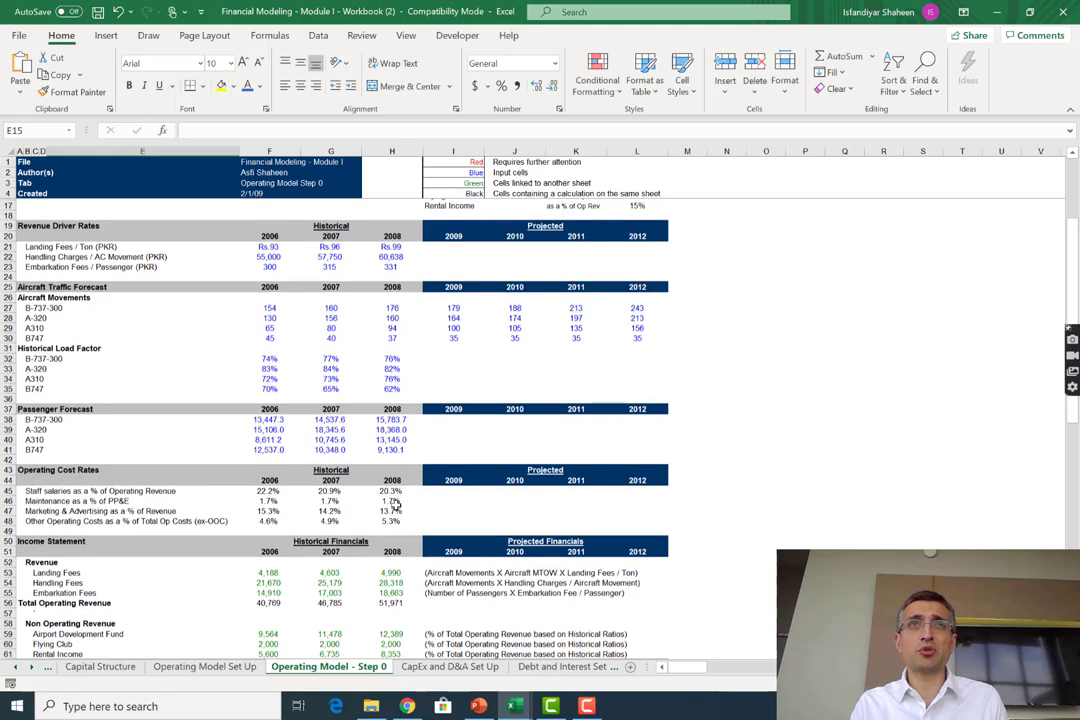
pyautogui.scroll(1, 396, 505)
pyautogui.scroll(2, 396, 505)
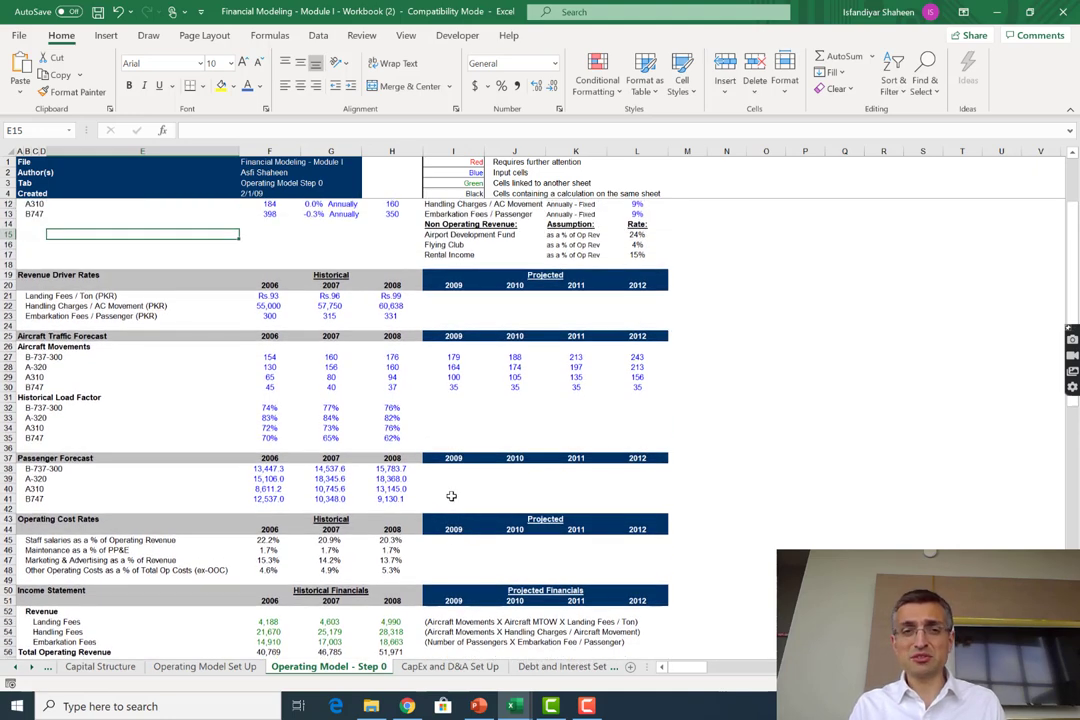
pyautogui.scroll(1, 451, 497)
pyautogui.scroll(1, 451, 497)
pyautogui.scroll(1, 451, 497)
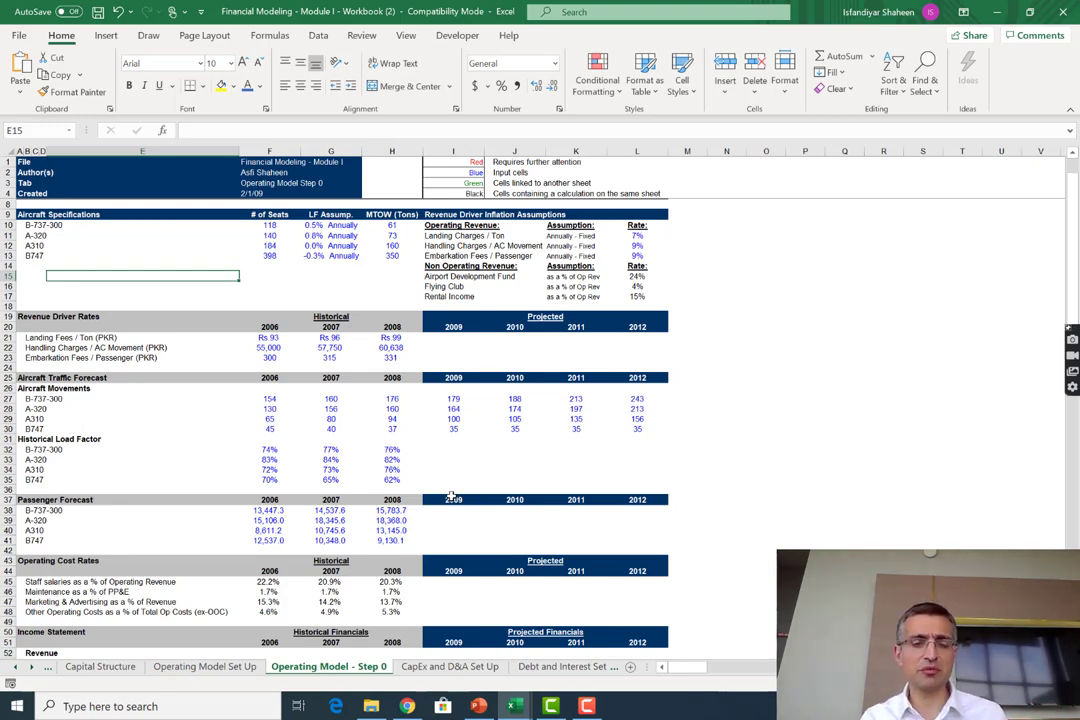
# In Chrome's Google tab, search for 'uber s1 filing' from the address bar
pyautogui.hotkey('alt', 'Tab')
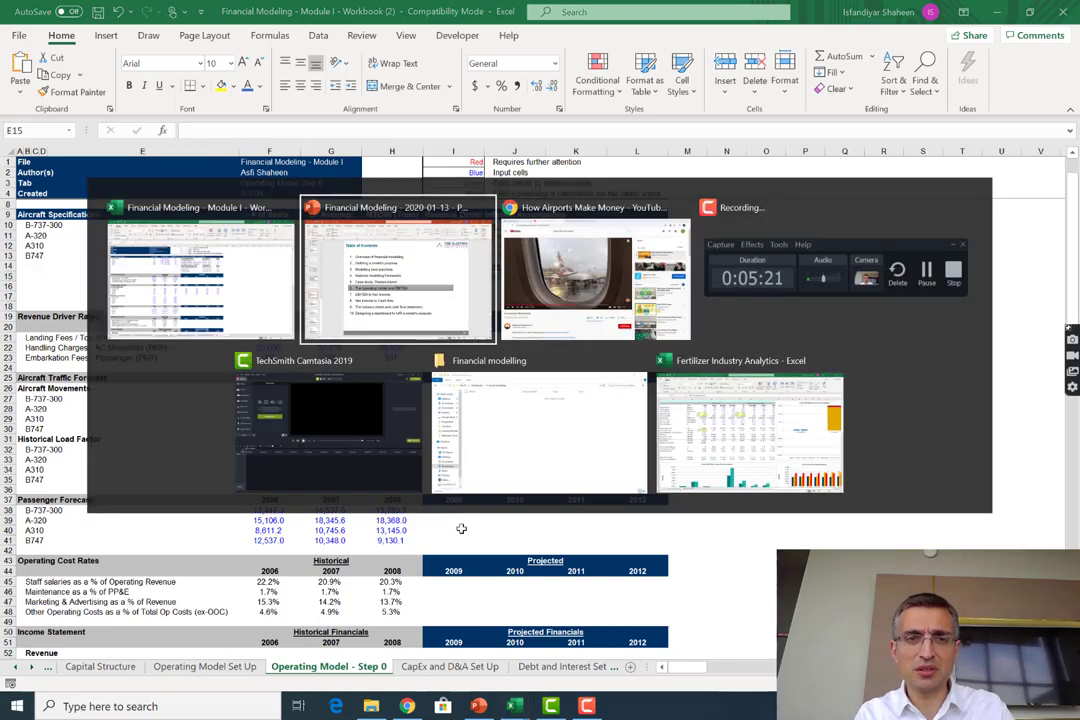
pyautogui.hotkey('alt', 'Tab')
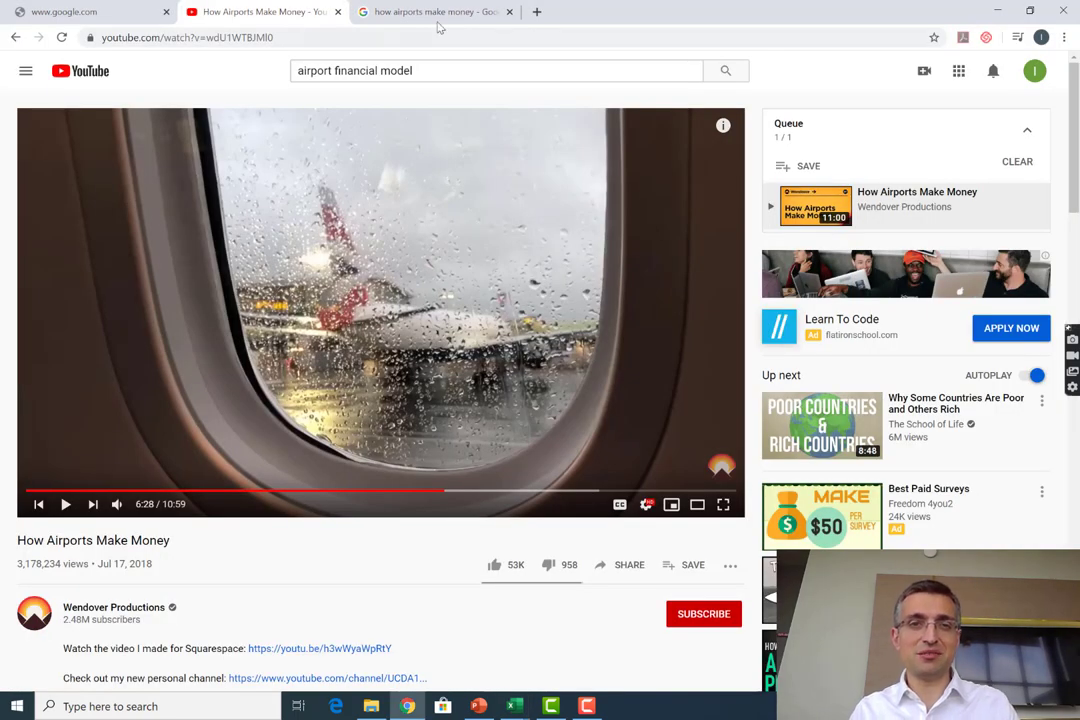
pyautogui.click(434, 12)
pyautogui.click(428, 37)
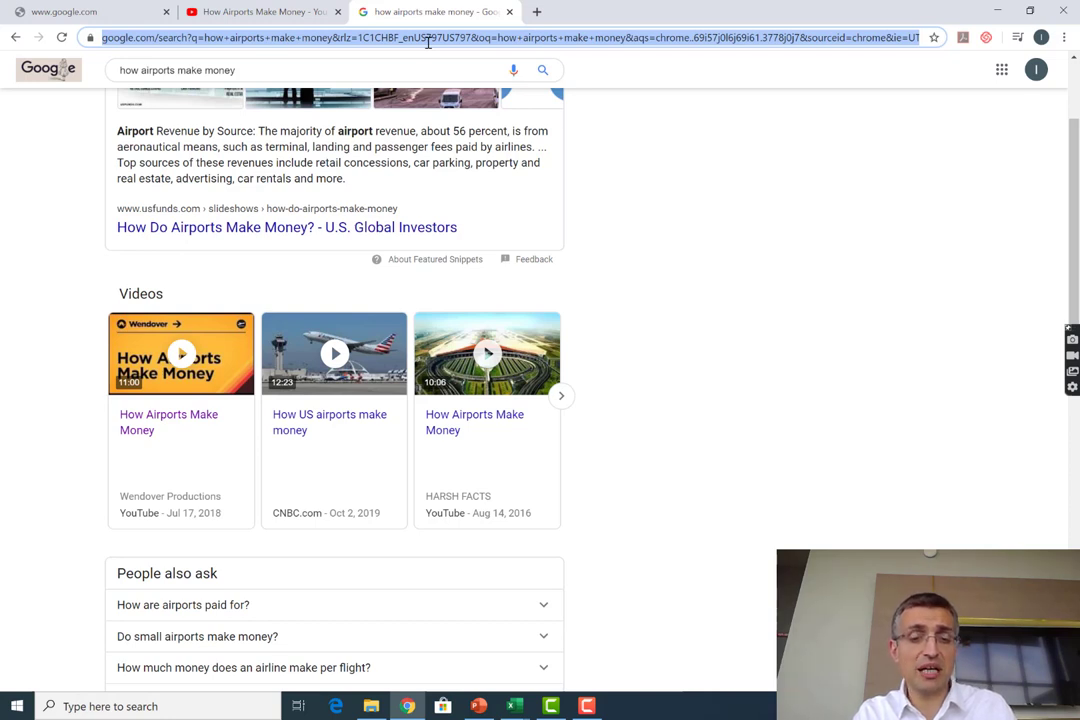
pyautogui.write('ub')
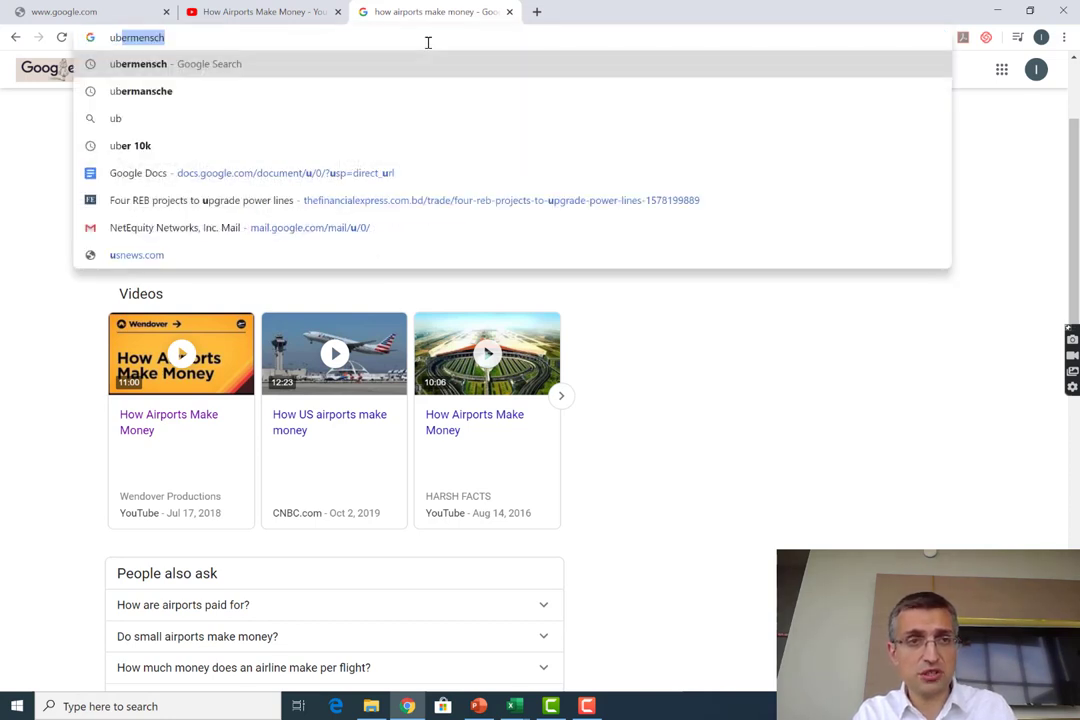
pyautogui.write('er s1 filing')
pyautogui.press('Return')
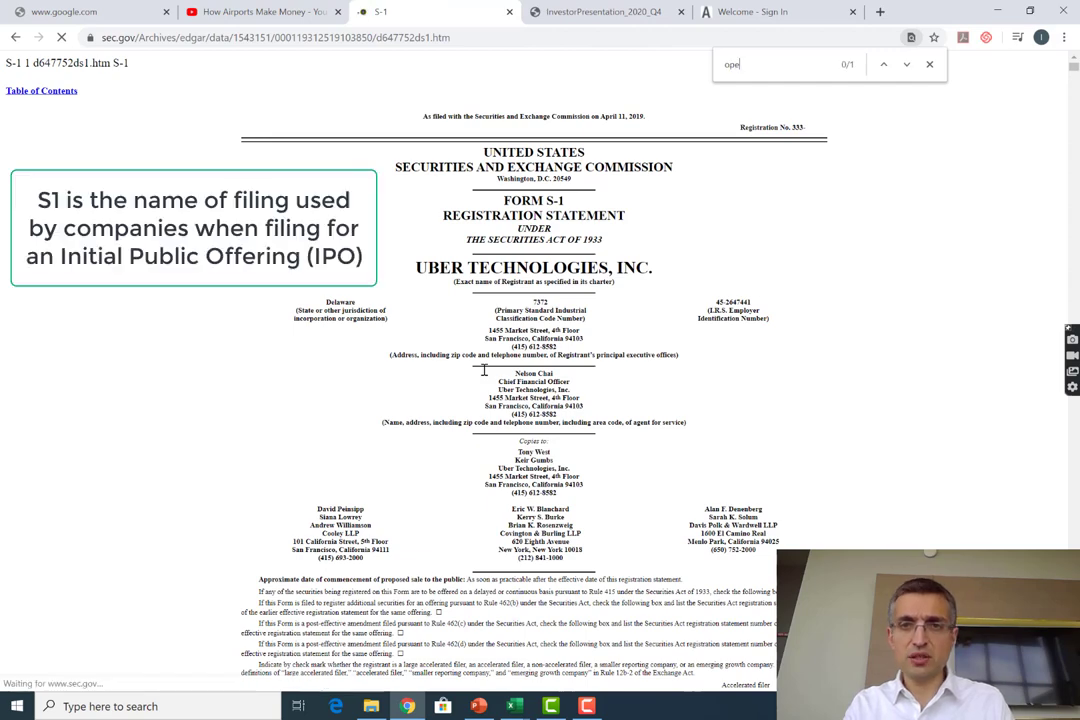
pyautogui.write('rating model')
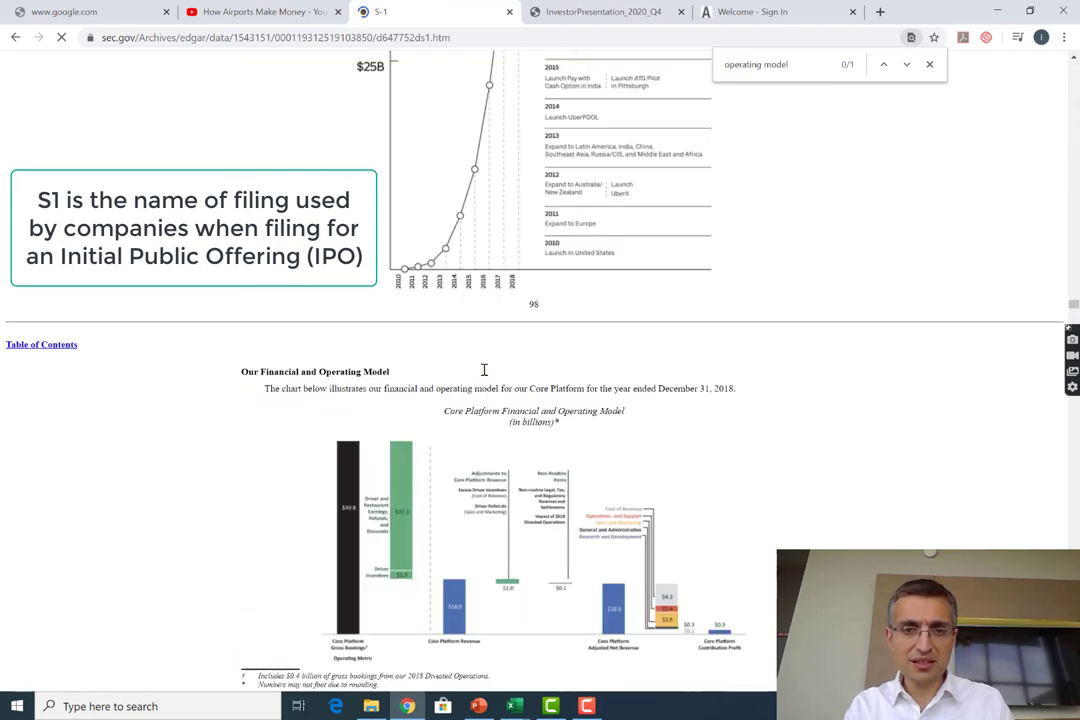
pyautogui.scroll(-3, 484, 371)
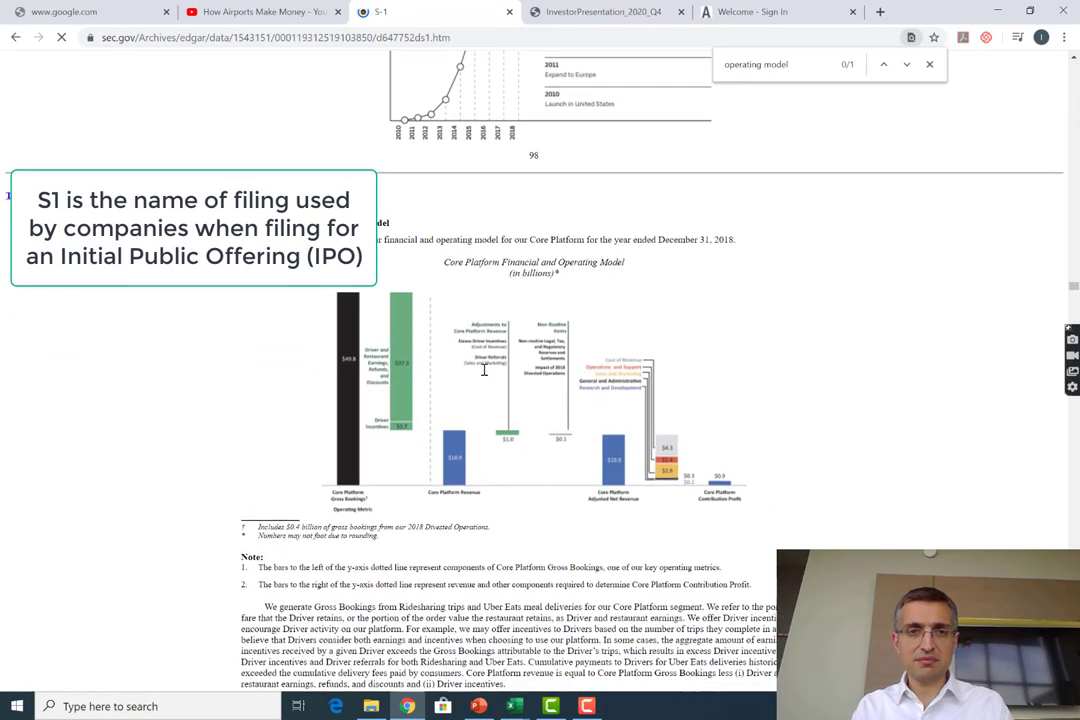
pyautogui.click(930, 64)
pyautogui.scroll(1, 453, 388)
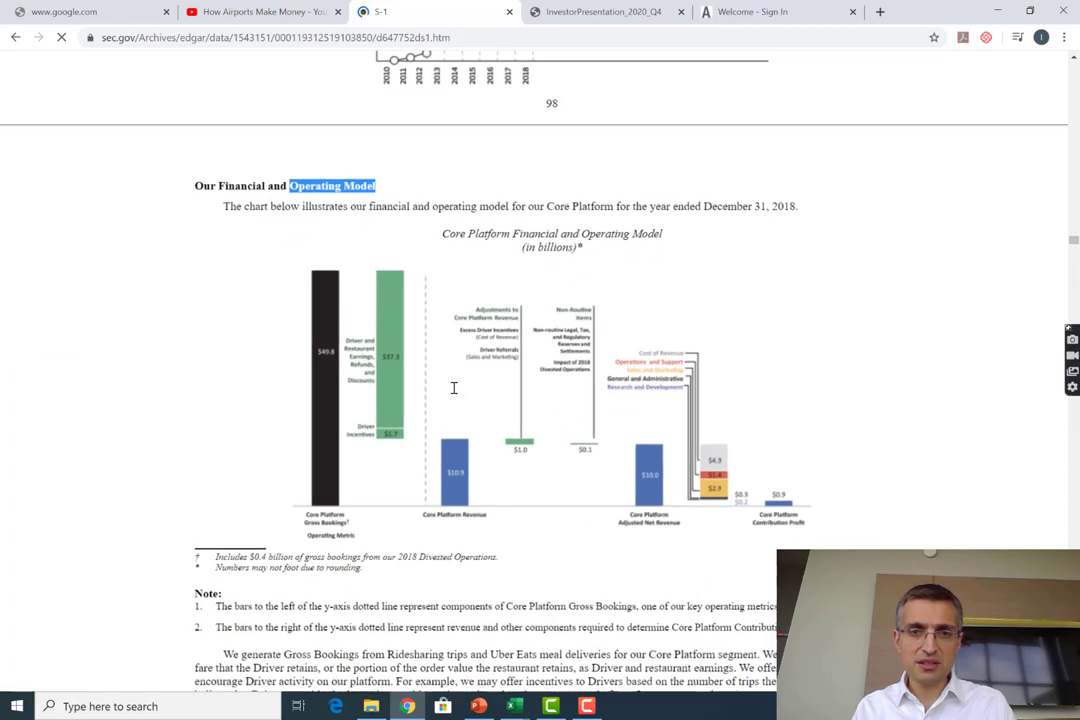
pyautogui.keyDown('ctrl'); pyautogui.scroll(1, 453, 388); pyautogui.keyUp('ctrl')
pyautogui.scroll(1, 453, 388)
pyautogui.scroll(2, 453, 388)
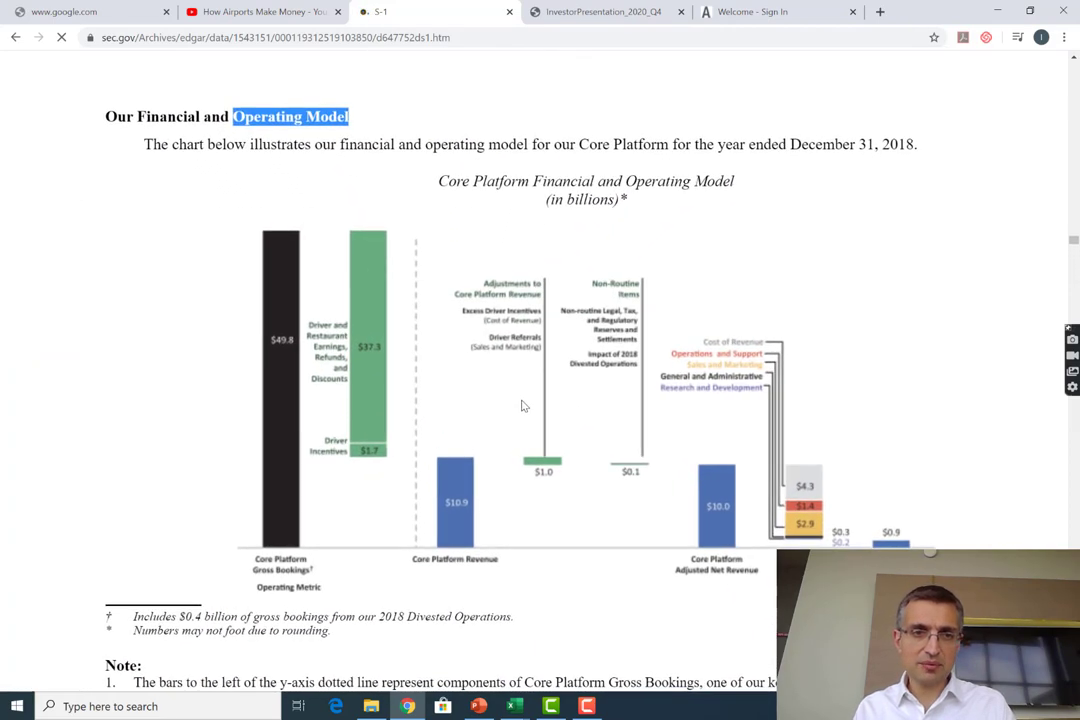
pyautogui.keyDown('ctrl'); pyautogui.scroll(1, 522, 405); pyautogui.keyUp('ctrl')
pyautogui.keyDown('ctrl'); pyautogui.scroll(1, 522, 405); pyautogui.keyUp('ctrl')
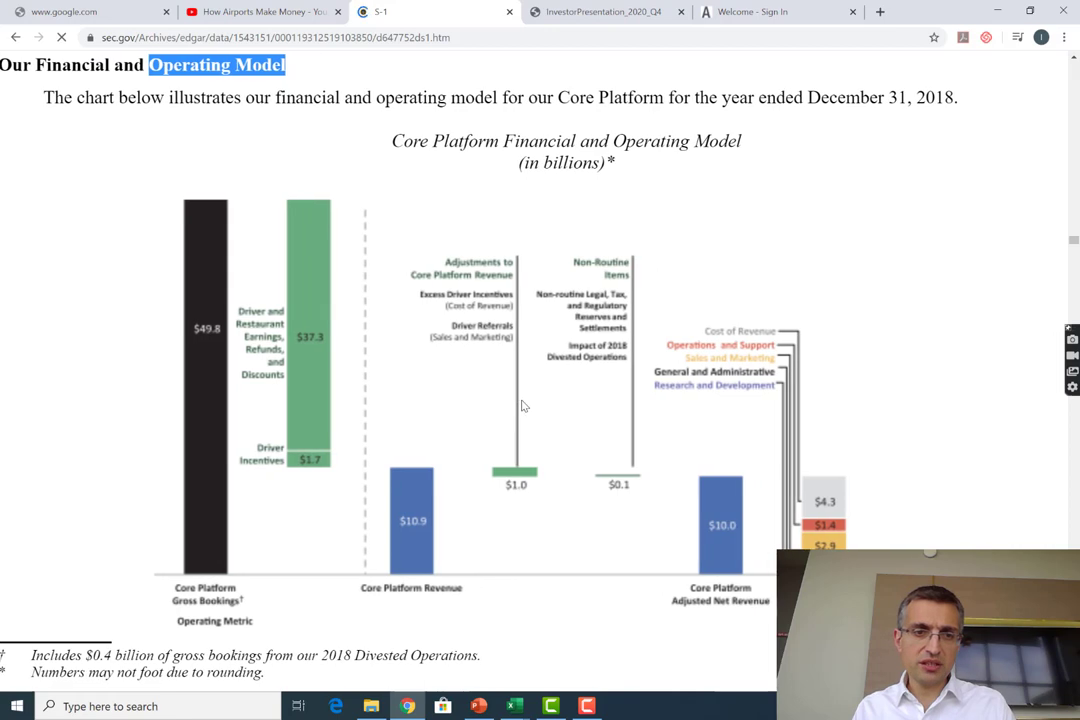
pyautogui.scroll(-1, 522, 405)
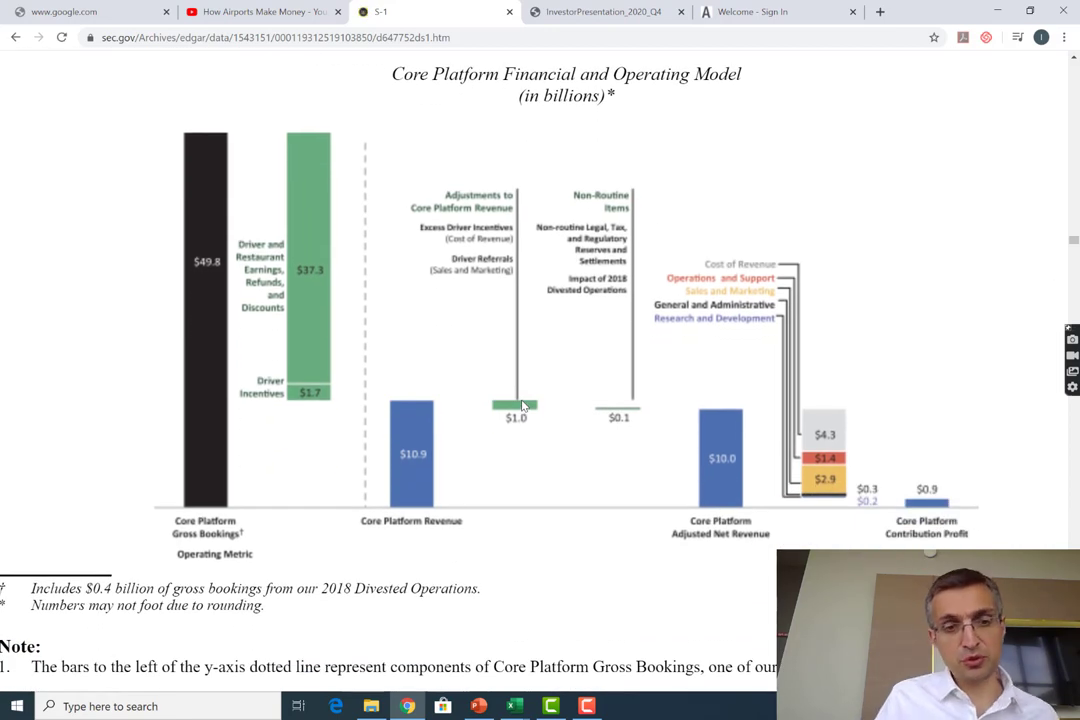
pyautogui.keyDown('ctrl'); pyautogui.scroll(-2, 522, 405); pyautogui.keyUp('ctrl')
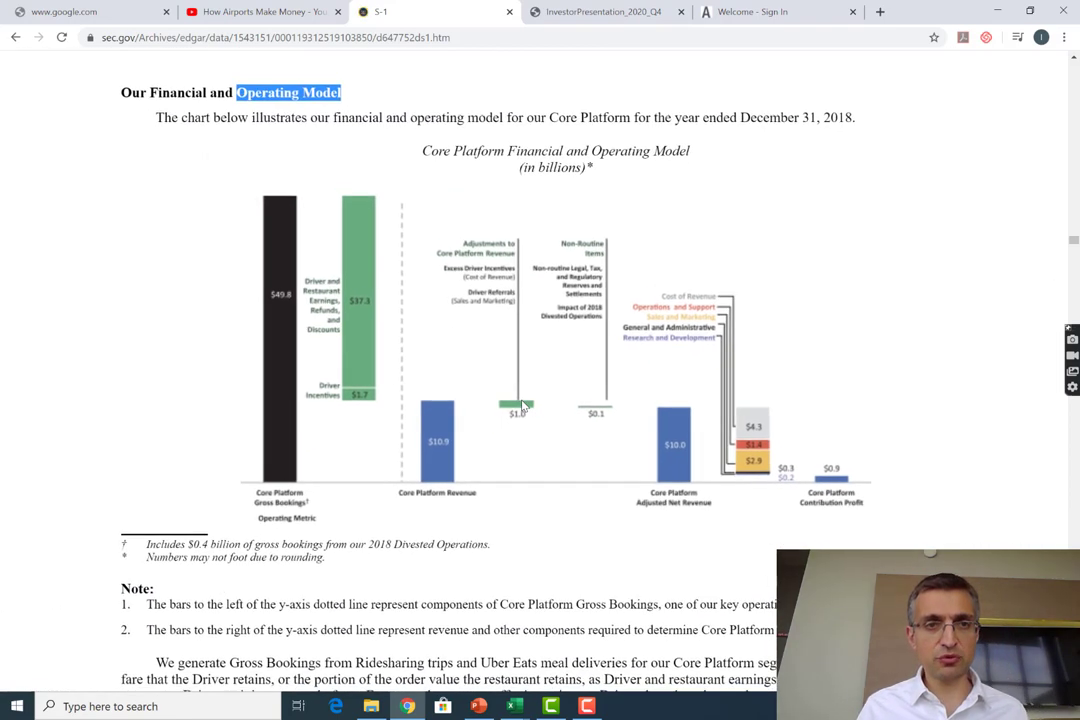
pyautogui.scroll(-1, 522, 405)
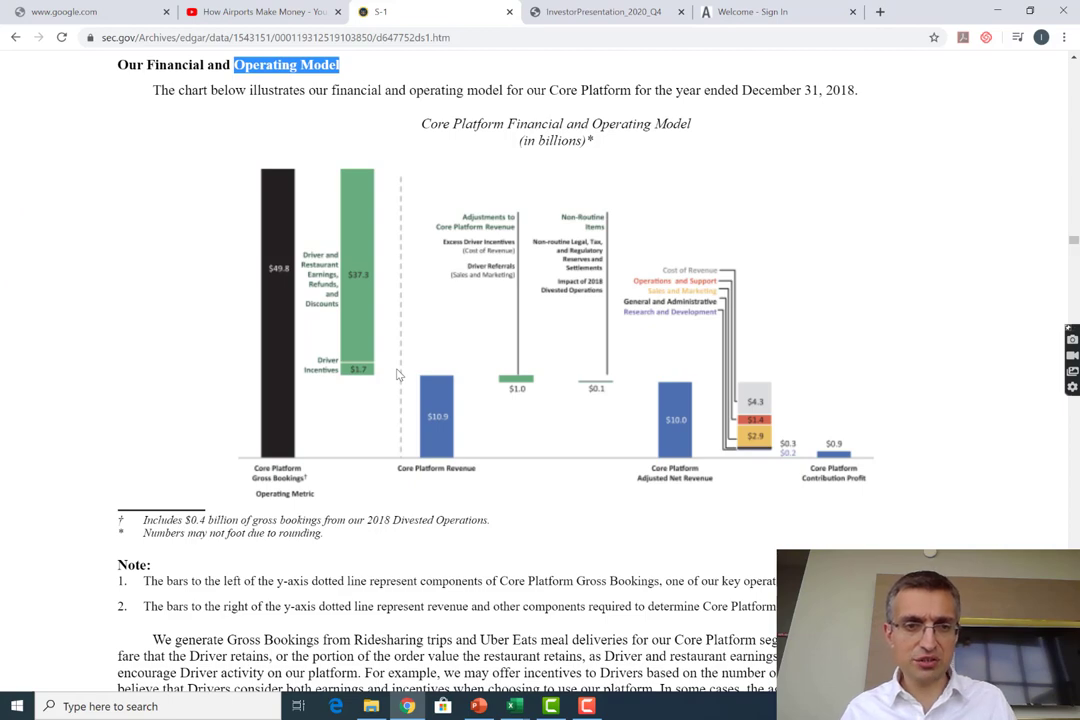
pyautogui.scroll(-1, 397, 375)
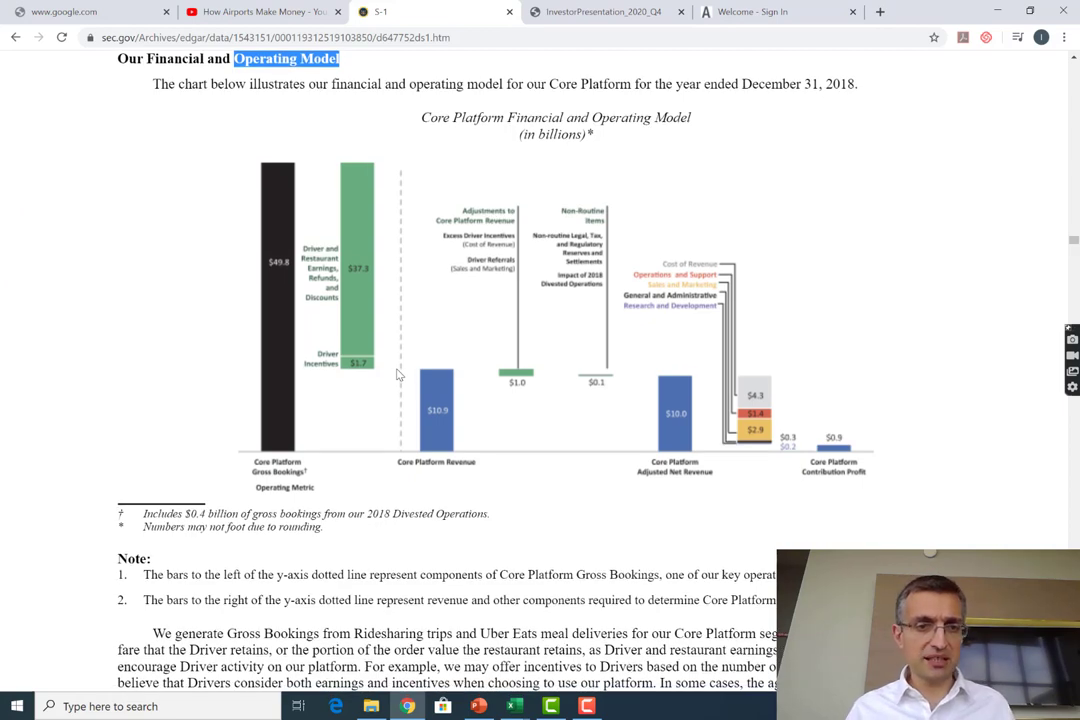
pyautogui.scroll(-2, 397, 375)
pyautogui.scroll(-3, 397, 375)
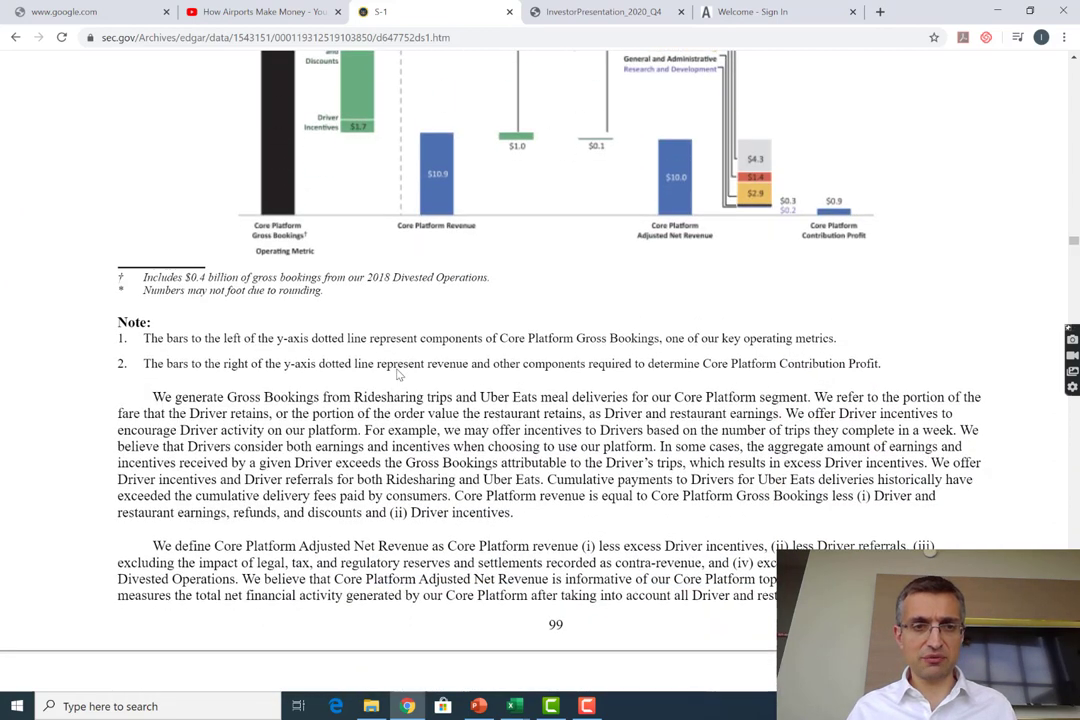
pyautogui.scroll(3, 397, 375)
pyautogui.scroll(2, 397, 375)
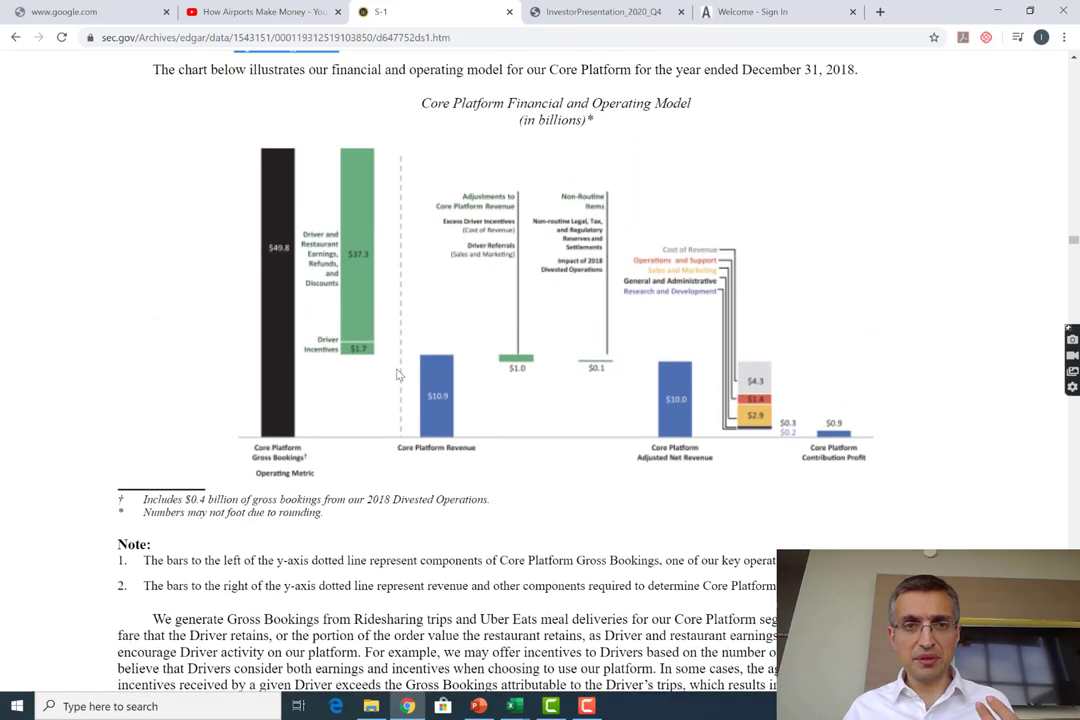
pyautogui.scroll(1, 397, 375)
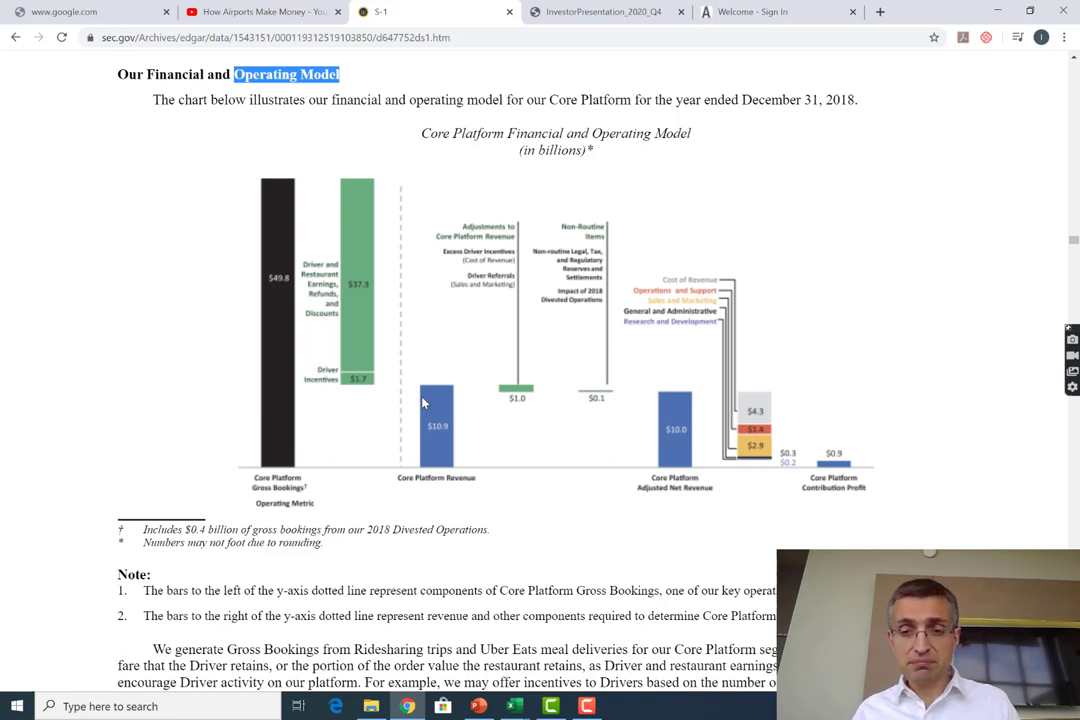
# Return to the workbook and move through the aircraft rows to the B-737-300 entry
pyautogui.hotkey('alt', 'Tab')
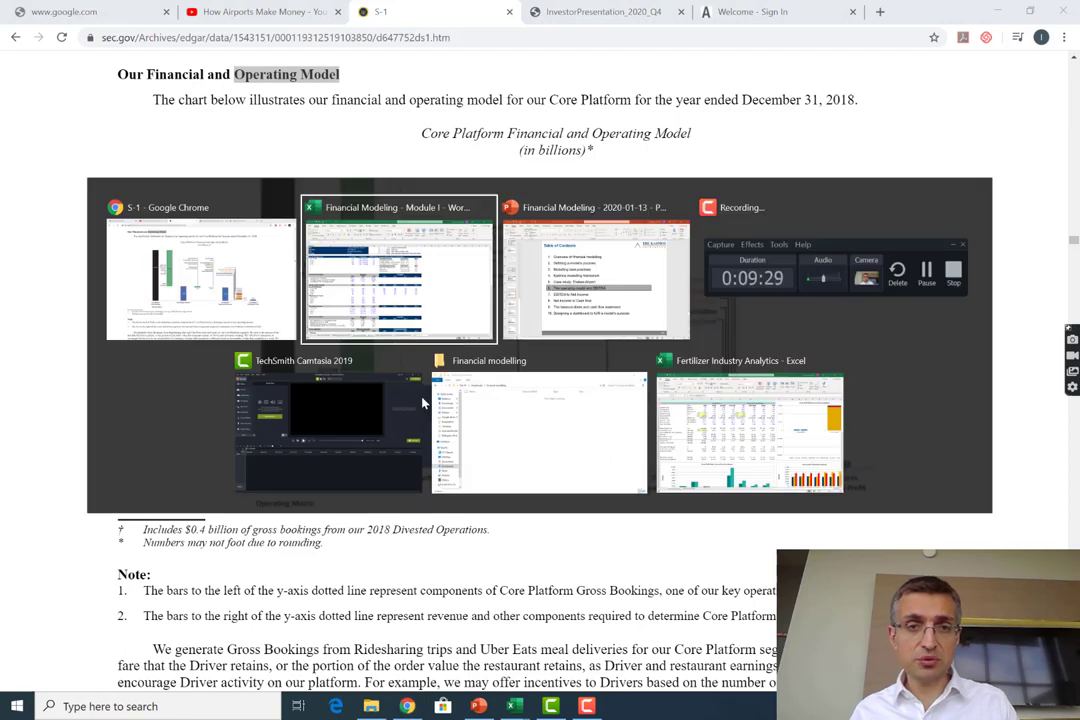
pyautogui.hotkey('alt', 'Tab')
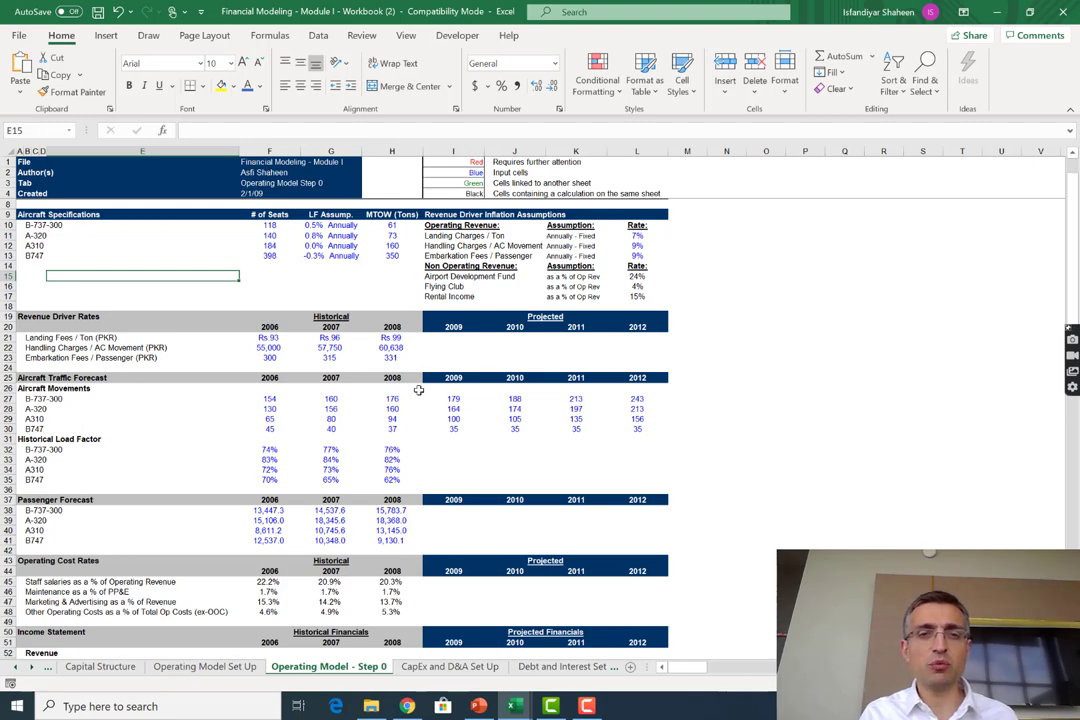
pyautogui.click(275, 246)
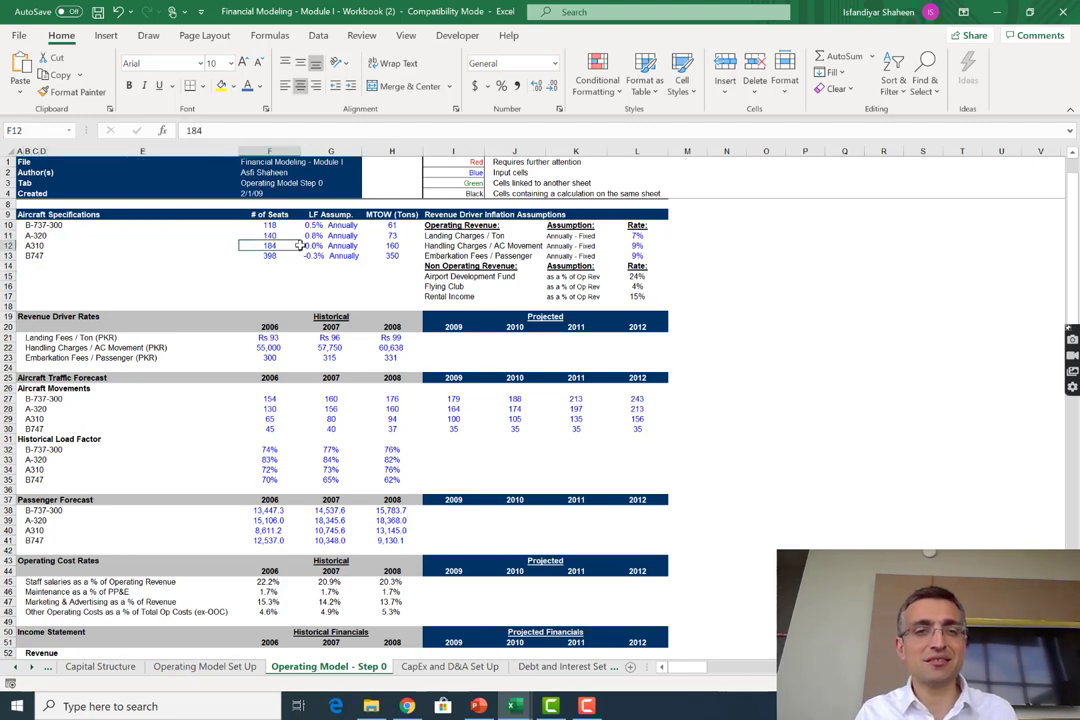
pyautogui.click(42, 226)
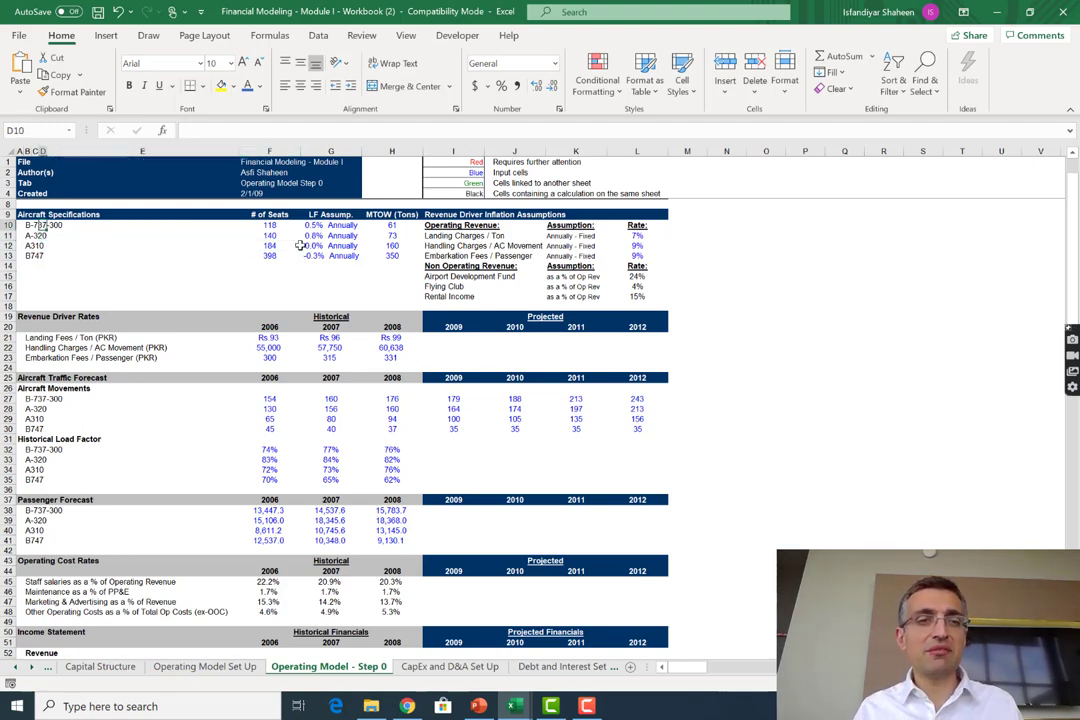
pyautogui.press('Left')
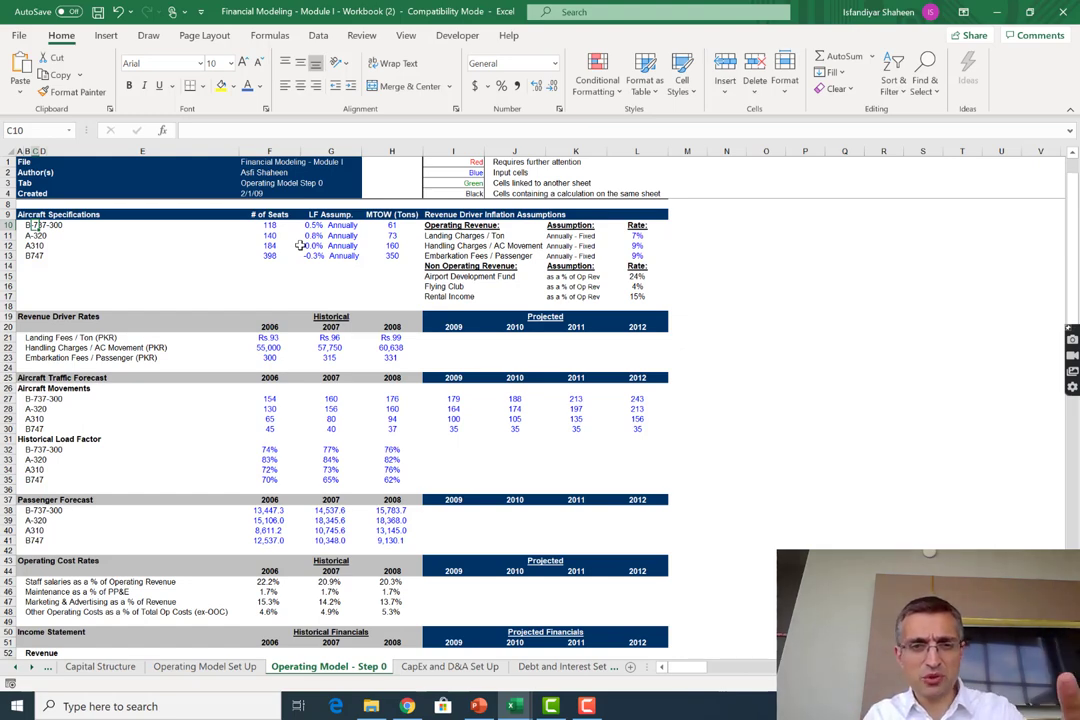
pyautogui.press('Left')
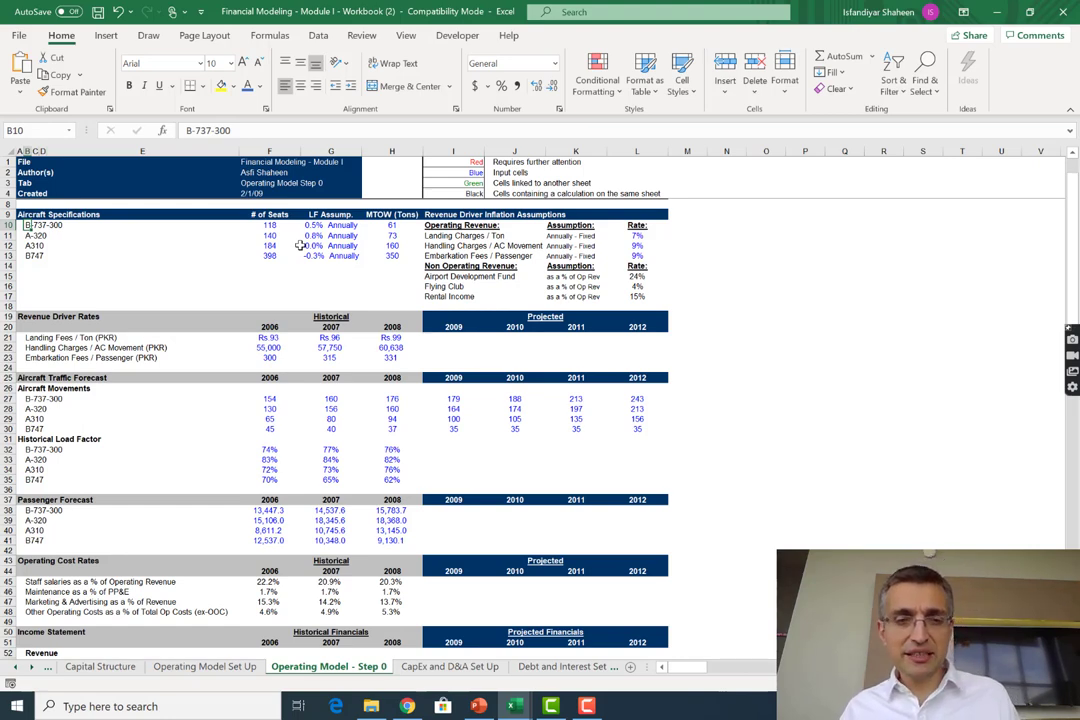
pyautogui.press('Down')
pyautogui.press('Down')
pyautogui.press('Down')
pyautogui.press('Right')
pyautogui.press('Right')
pyautogui.press('Right')
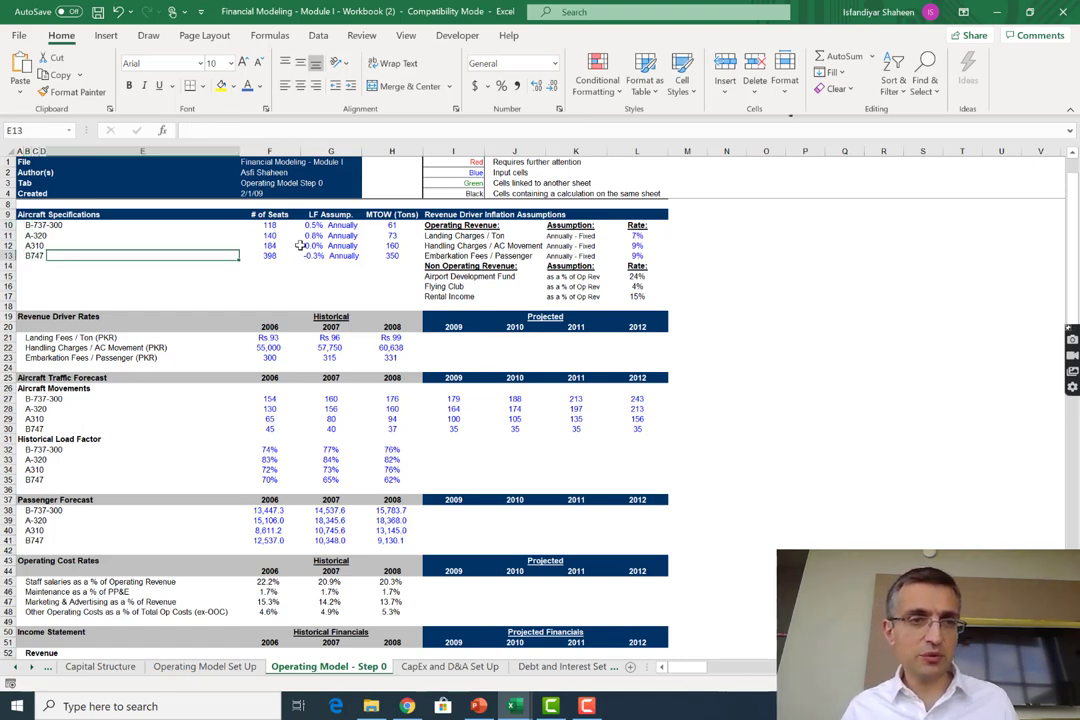
pyautogui.press('Right')
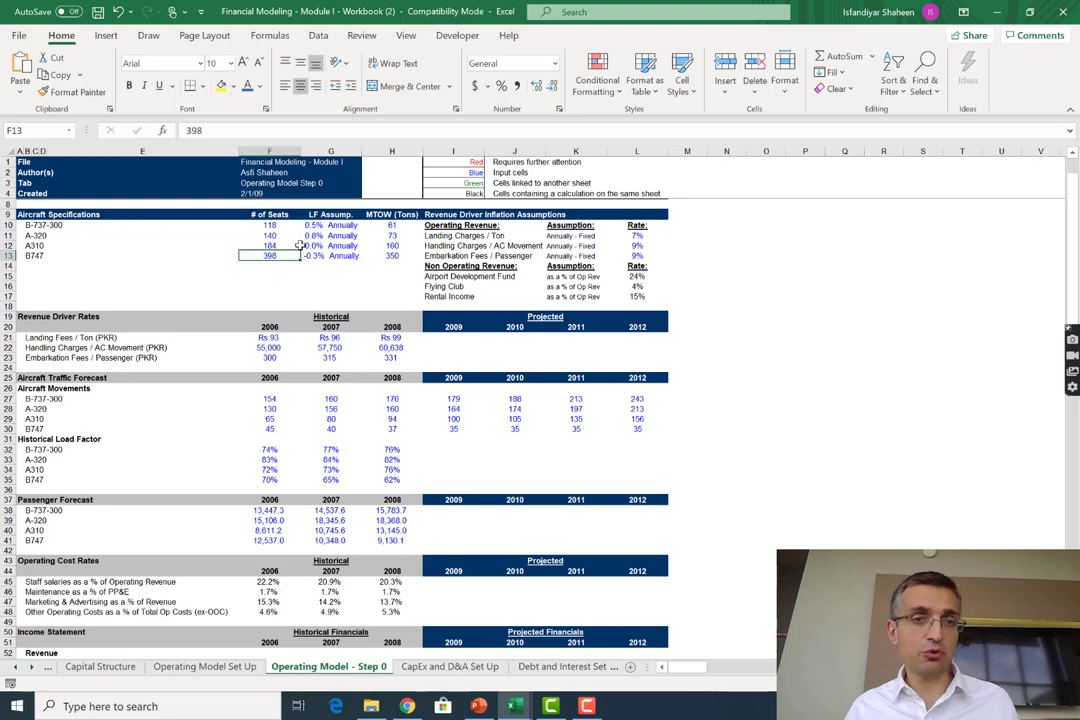
pyautogui.press('Up')
pyautogui.press('Up')
pyautogui.press('Up')
pyautogui.press('Down')
pyautogui.press('Down')
pyautogui.press('Right')
pyautogui.press('Down')
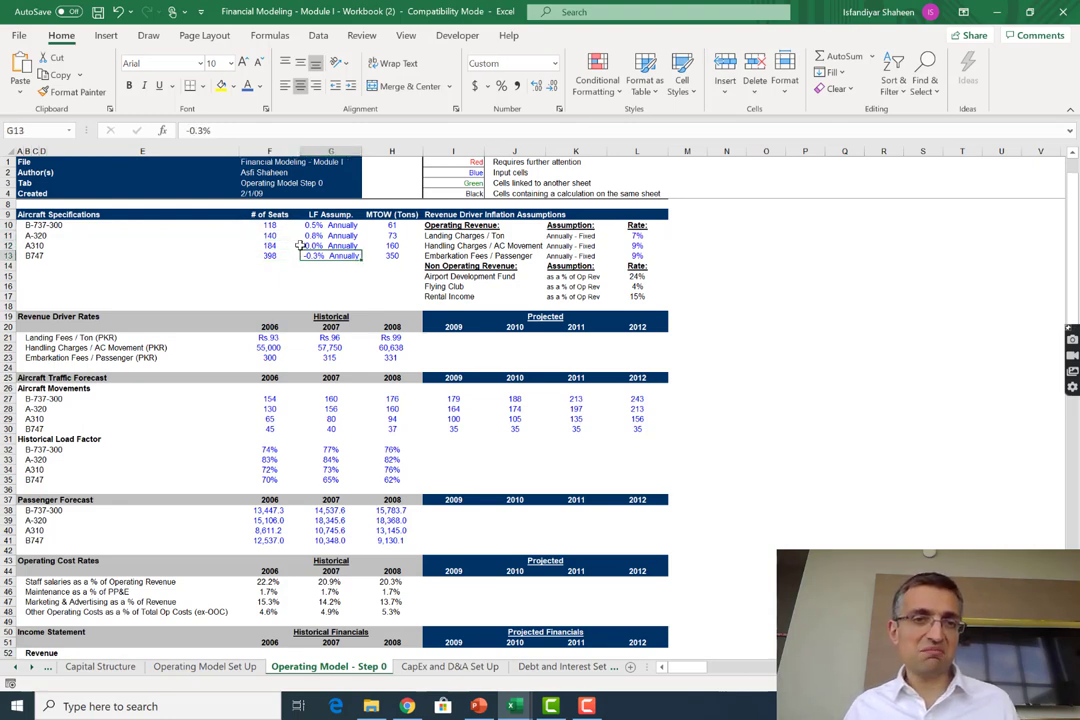
pyautogui.press('Up')
pyautogui.press('Up')
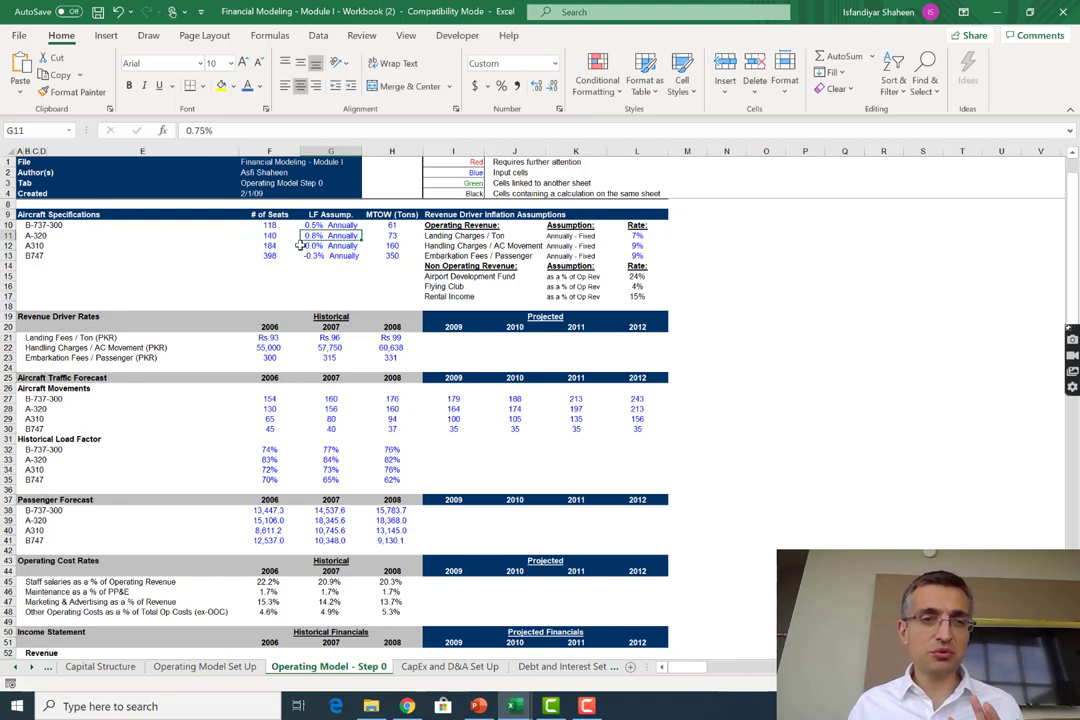
pyautogui.press('Up')
pyautogui.press('Up')
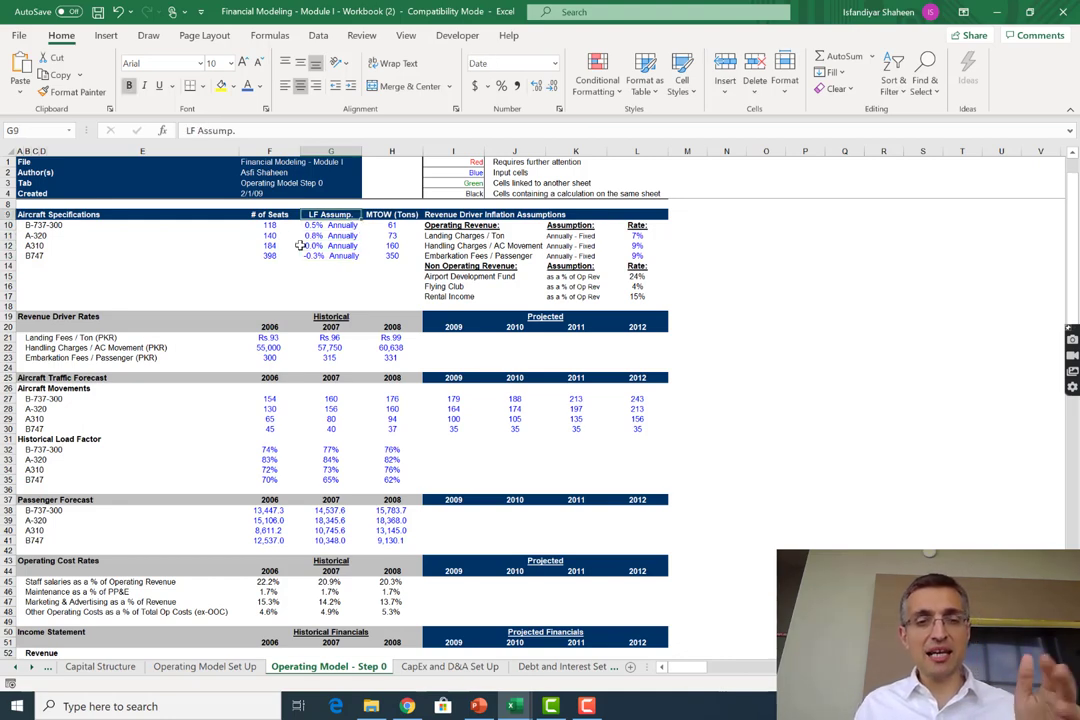
pyautogui.press('Down')
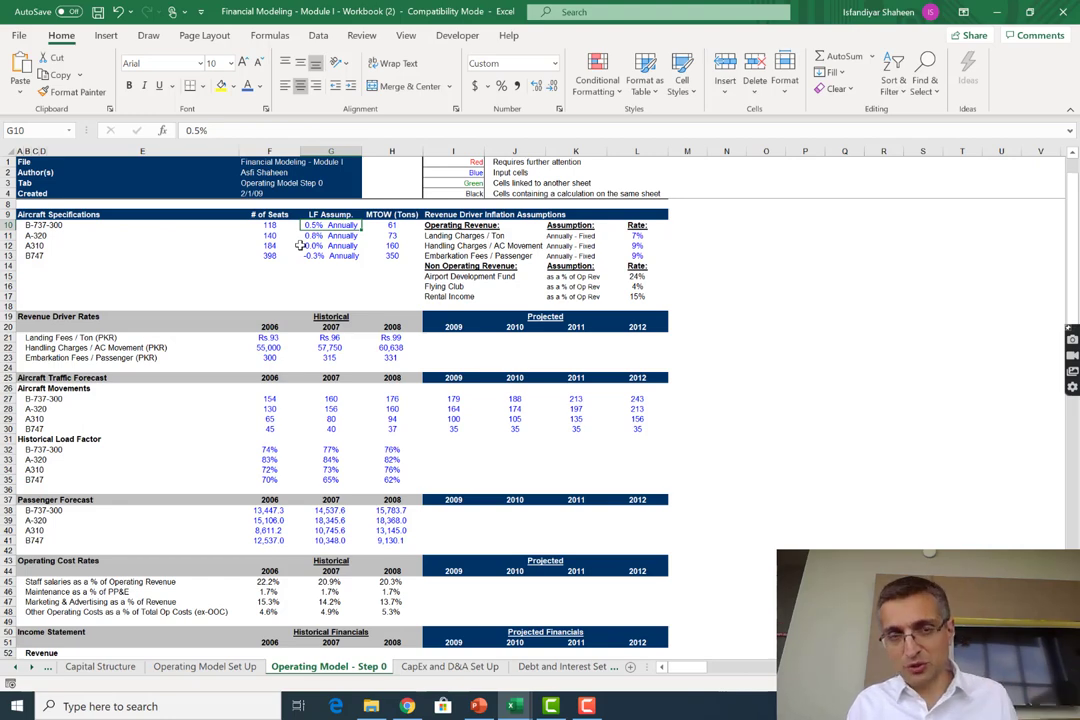
pyautogui.press('Down')
pyautogui.press('Down')
pyautogui.press('Down')
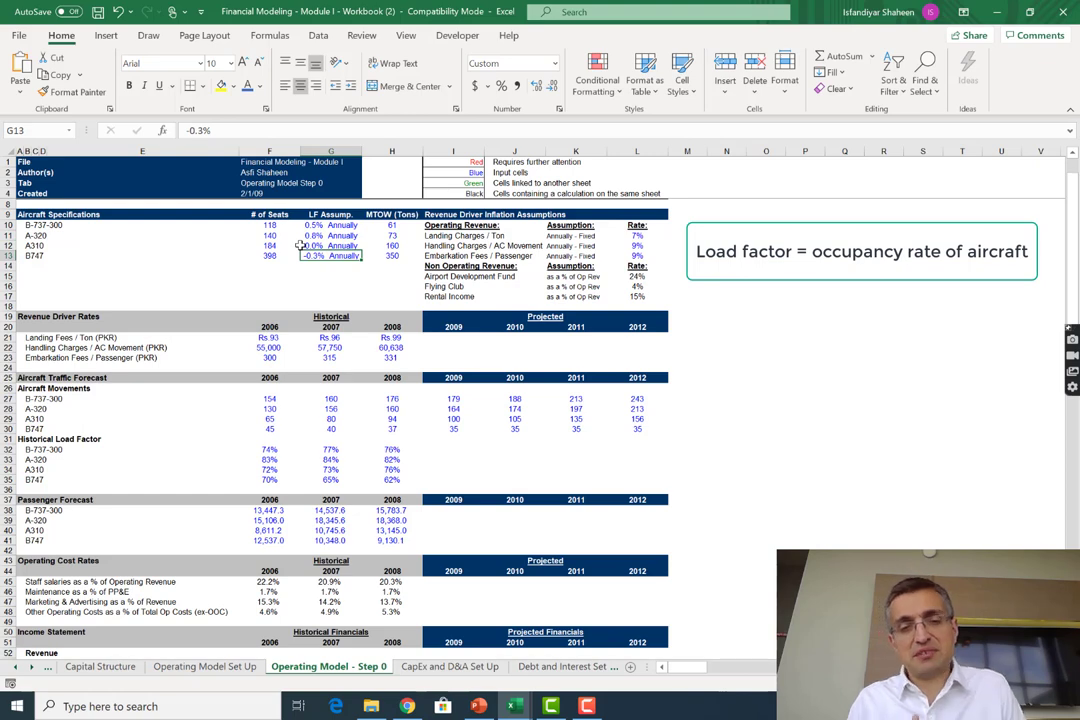
pyautogui.hotkey('ctrl', 'Up')
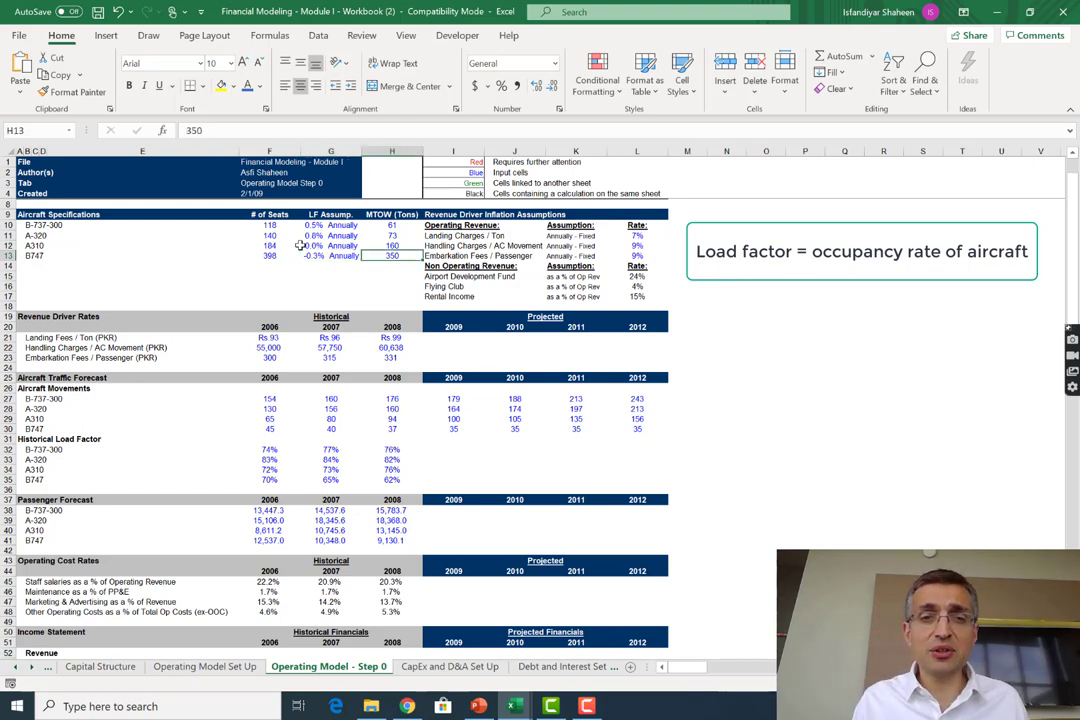
pyautogui.press('Right')
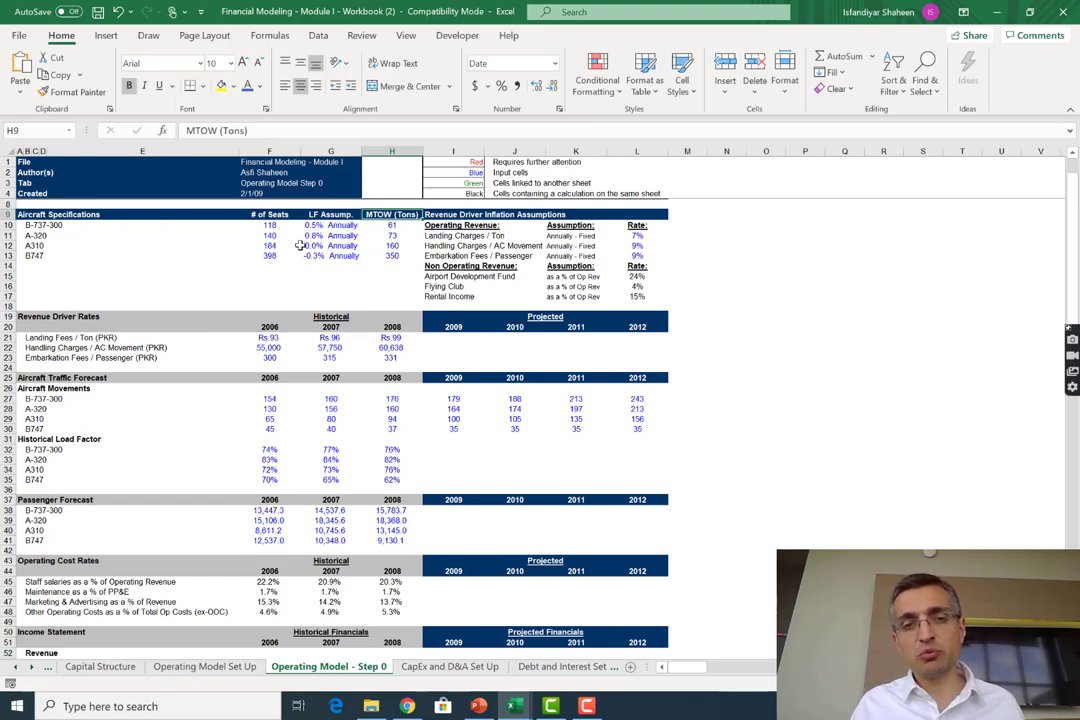
pyautogui.press('Down')
pyautogui.press('Down')
pyautogui.press('Down')
pyautogui.press('Down')
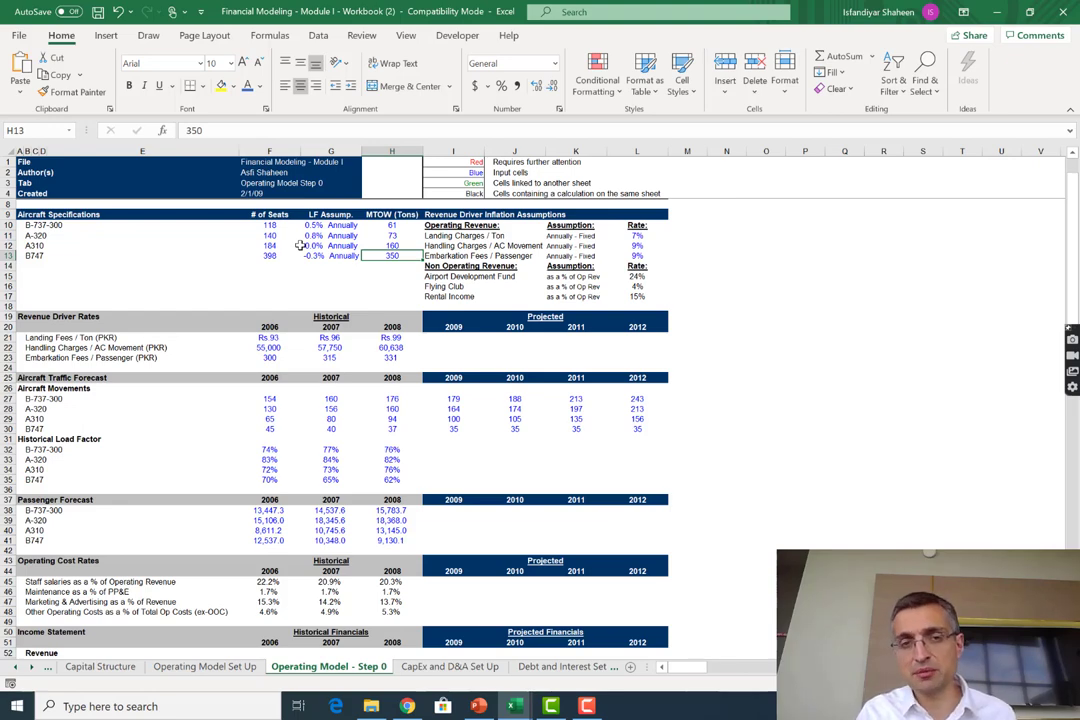
pyautogui.press('Up')
pyautogui.press('Up')
pyautogui.press('Up')
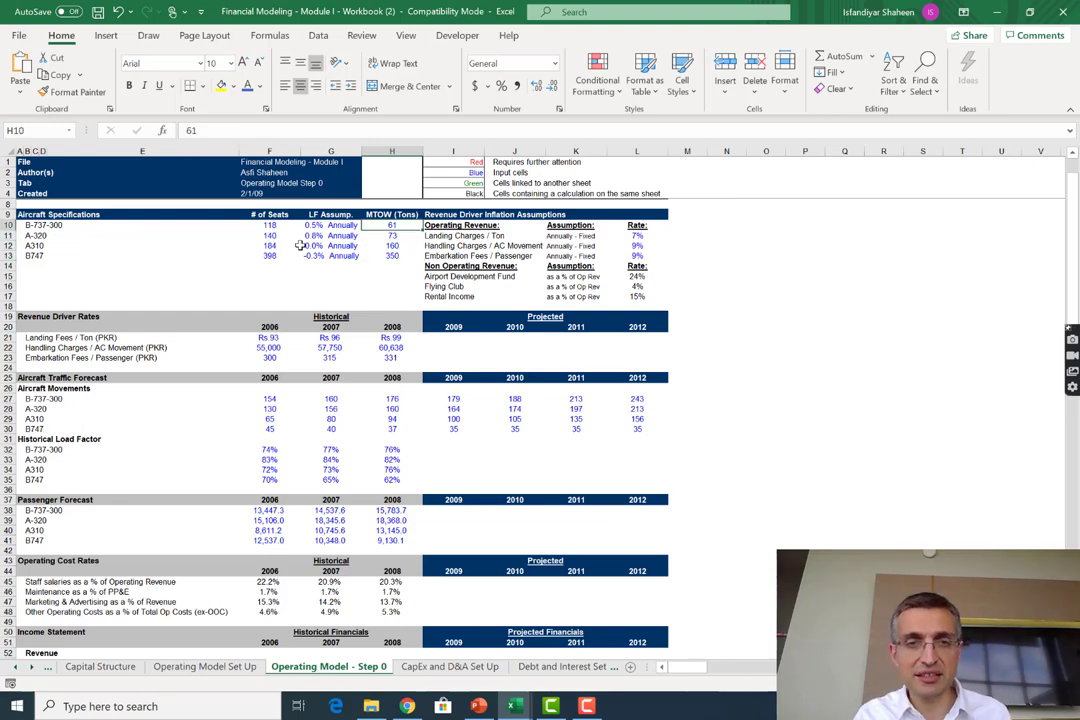
pyautogui.press('Down')
pyautogui.press('Down')
pyautogui.press('Right')
pyautogui.press('Right')
pyautogui.press('Right')
pyautogui.press('Right')
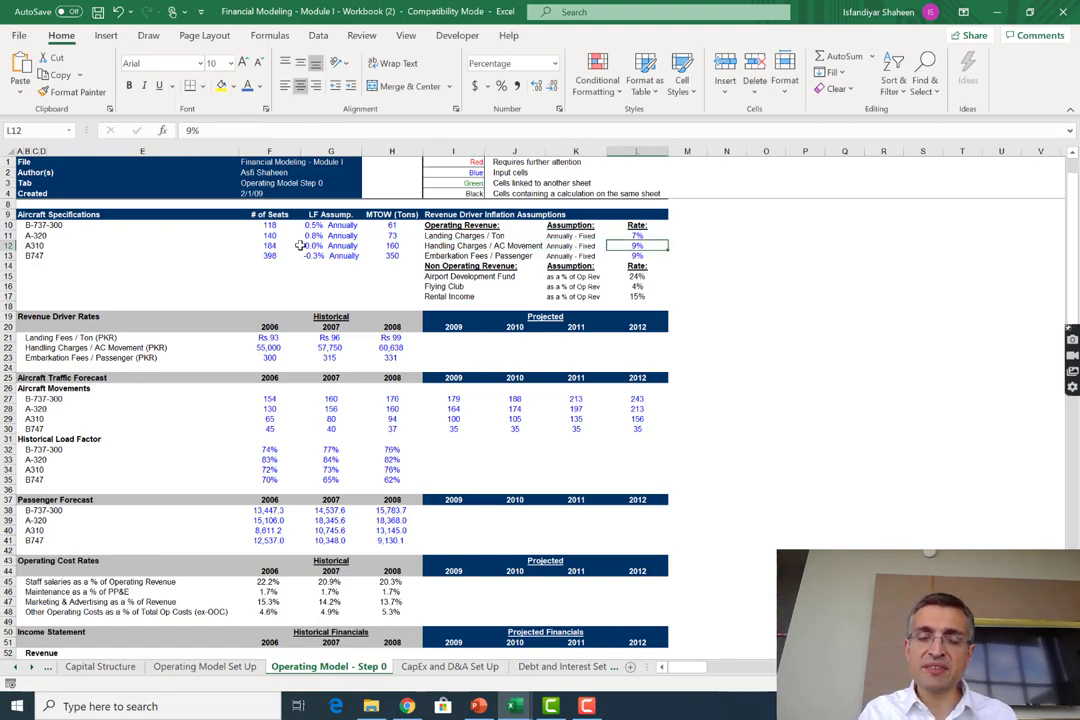
pyautogui.press('Up')
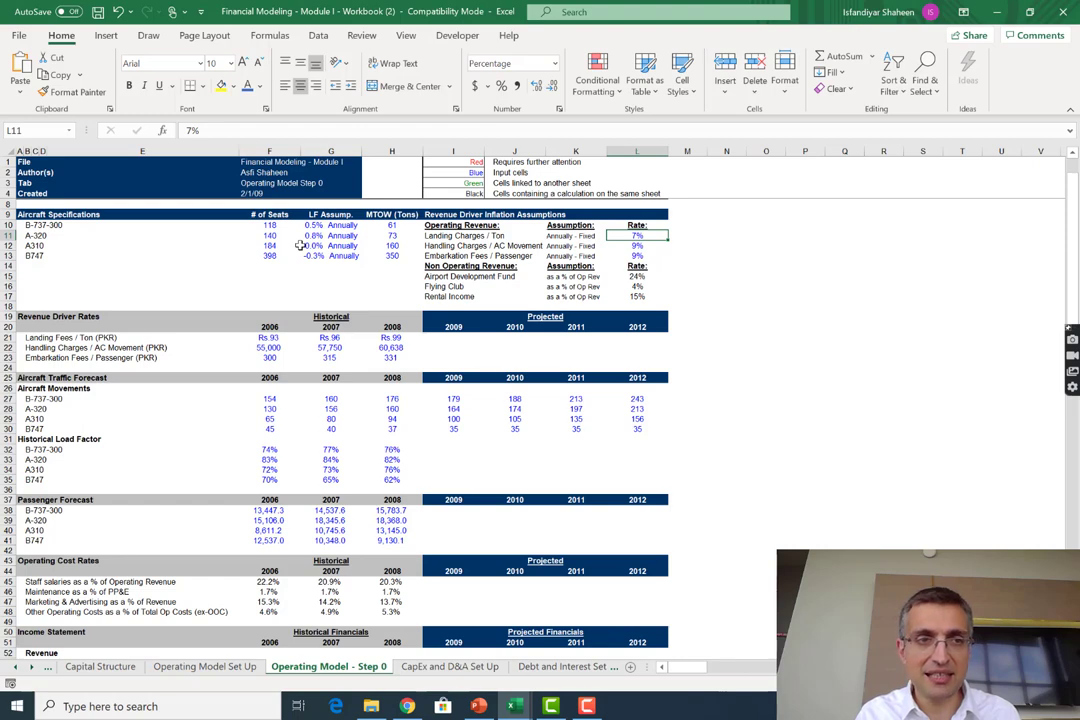
pyautogui.press('Down')
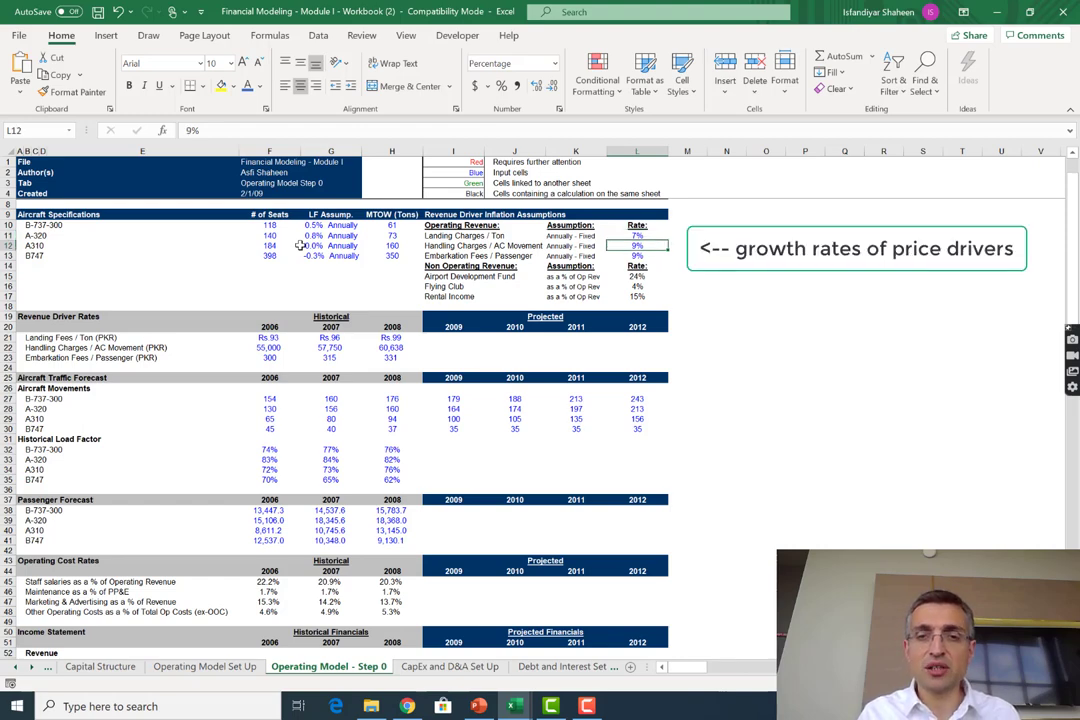
pyautogui.press('Down')
pyautogui.press('Down')
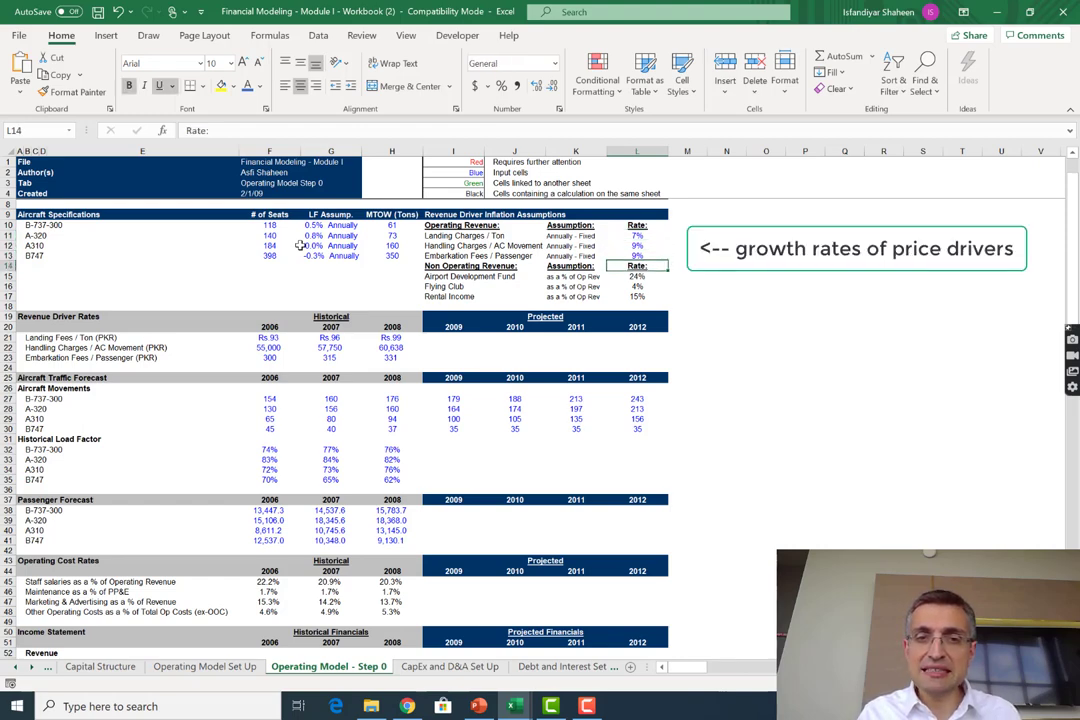
pyautogui.press('Up')
pyautogui.press('Up')
pyautogui.press('Up')
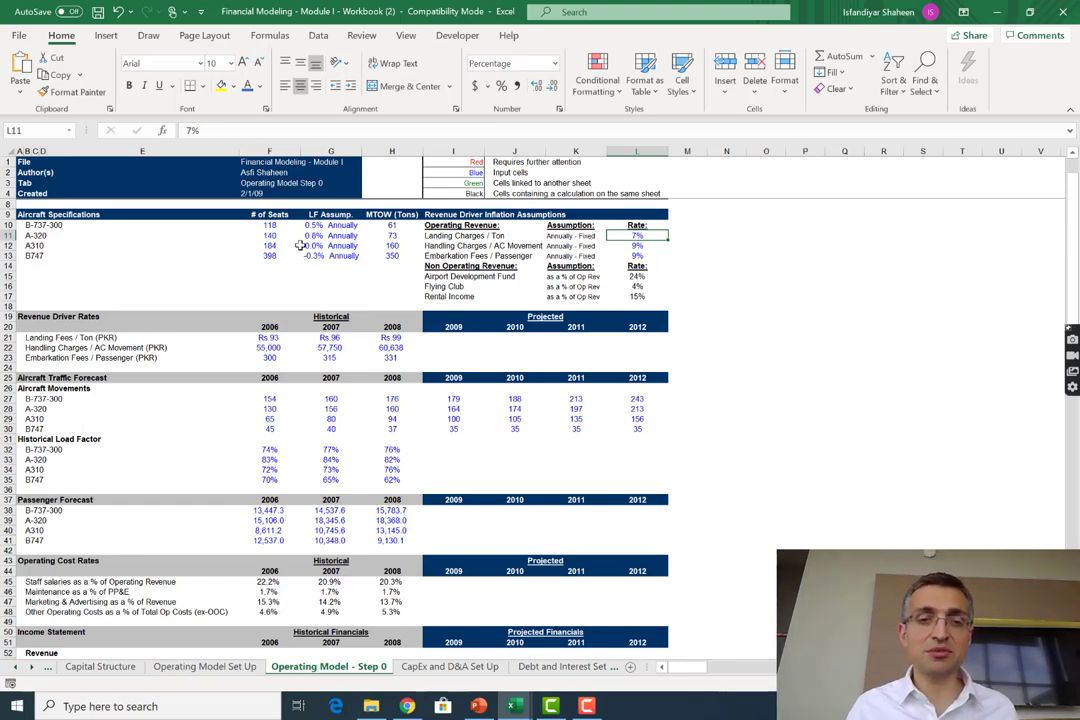
pyautogui.press('Down')
pyautogui.press('Down')
pyautogui.press('Down')
# Check the projected-year formula and settle on the empty 2009 Landing Fees cell I21
pyautogui.press('Down')
pyautogui.press('Down')
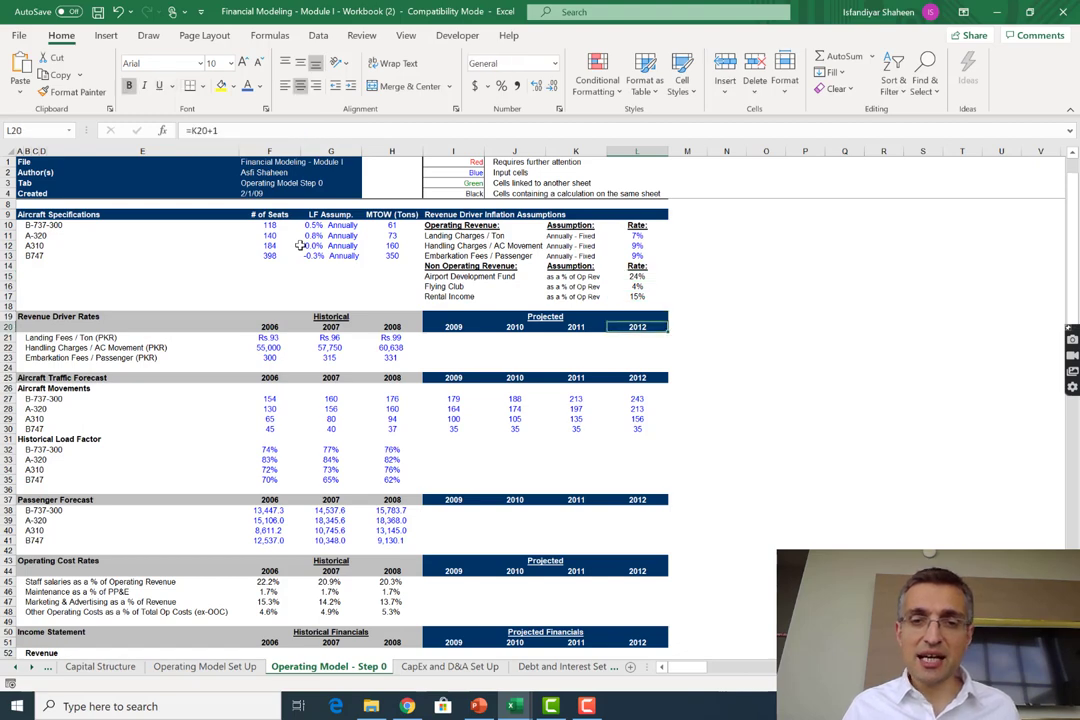
pyautogui.press('Down')
pyautogui.press('Left')
pyautogui.press('Left')
pyautogui.press('Left')
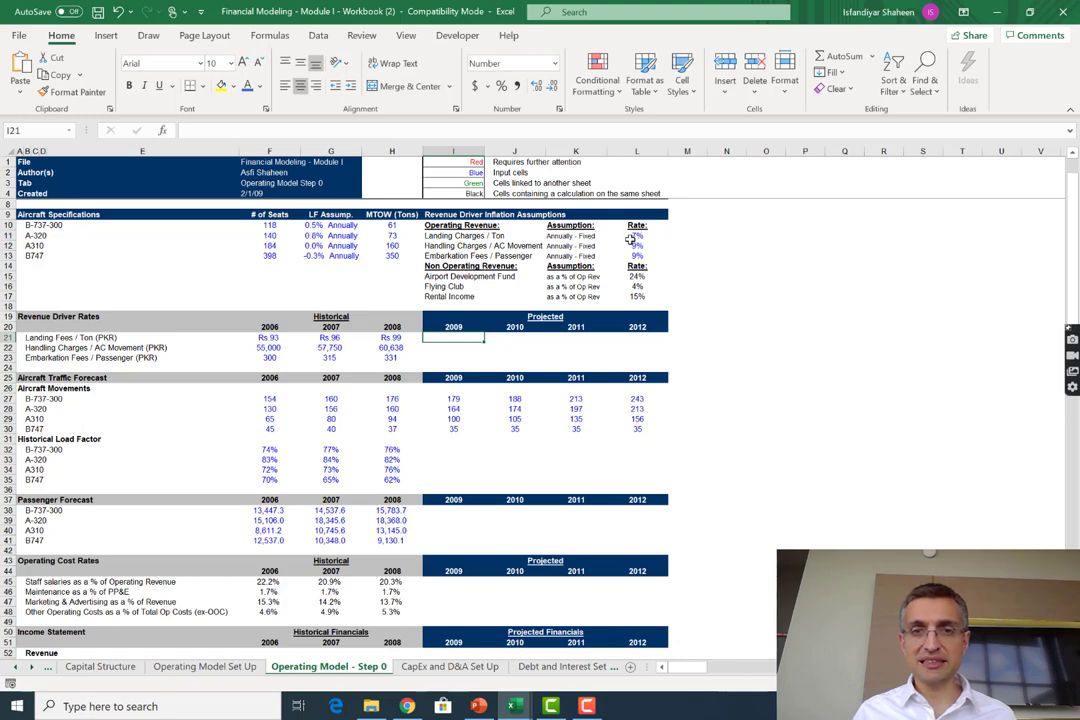
pyautogui.press('Right')
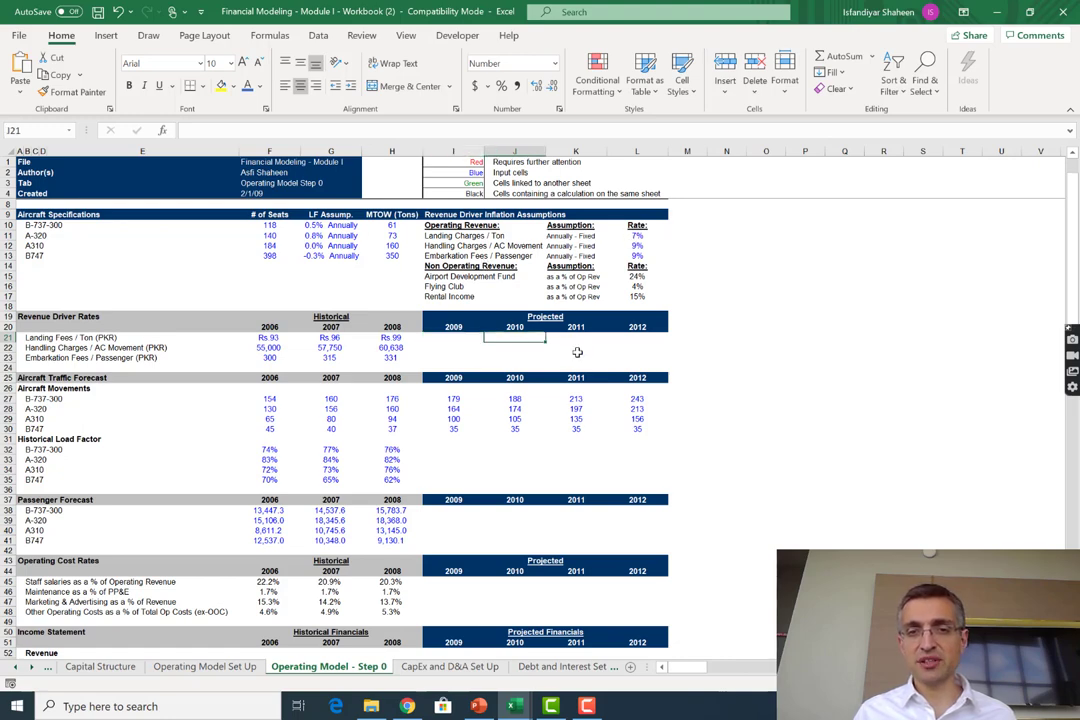
pyautogui.press('Right')
pyautogui.press('Right')
pyautogui.press('Left')
pyautogui.press('Left')
pyautogui.press('Left')
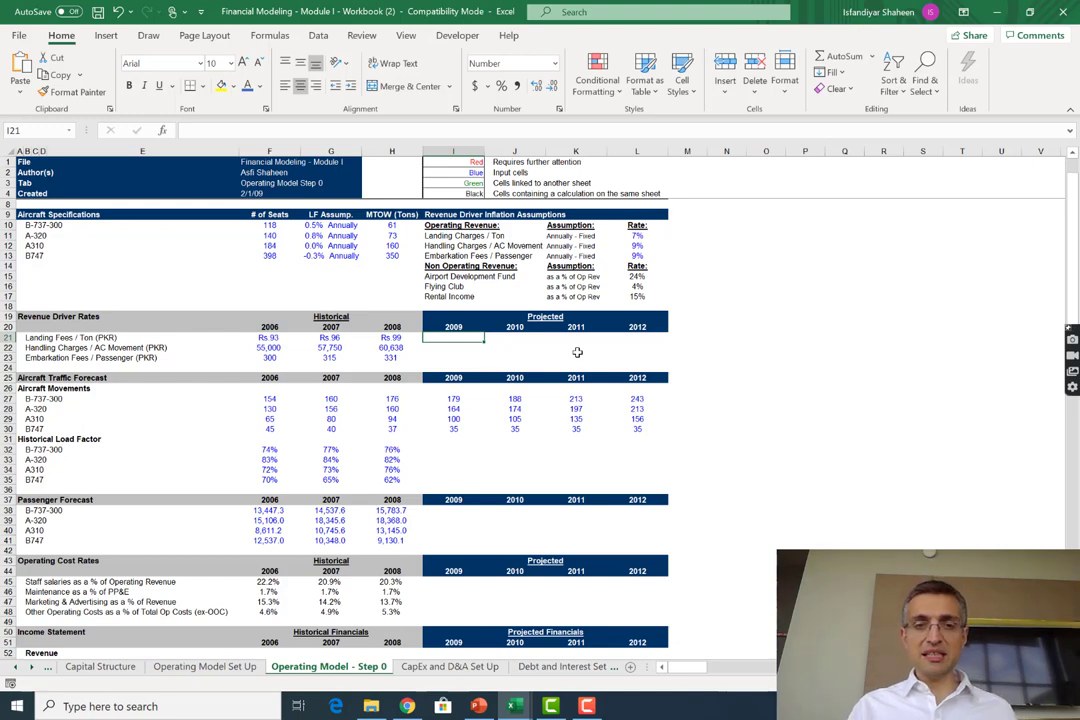
pyautogui.write('=')
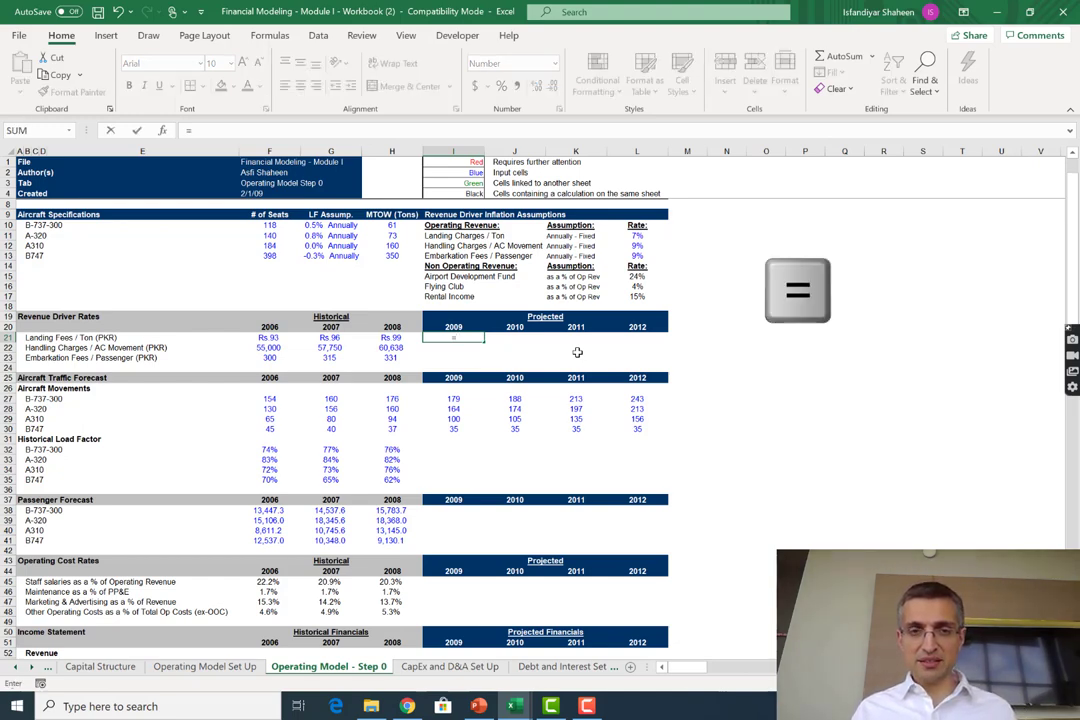
# Build =H21*(1+L11 in I21, pointing at the 7% Landing Charges / Ton rate
pyautogui.press('Left')
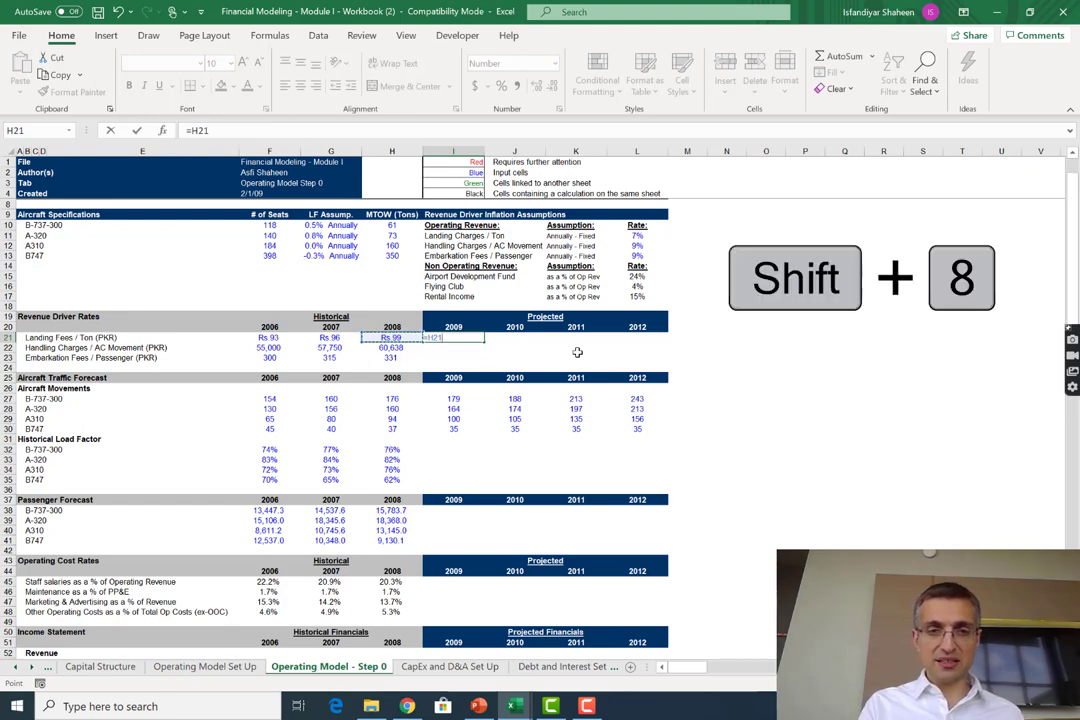
pyautogui.write('*')
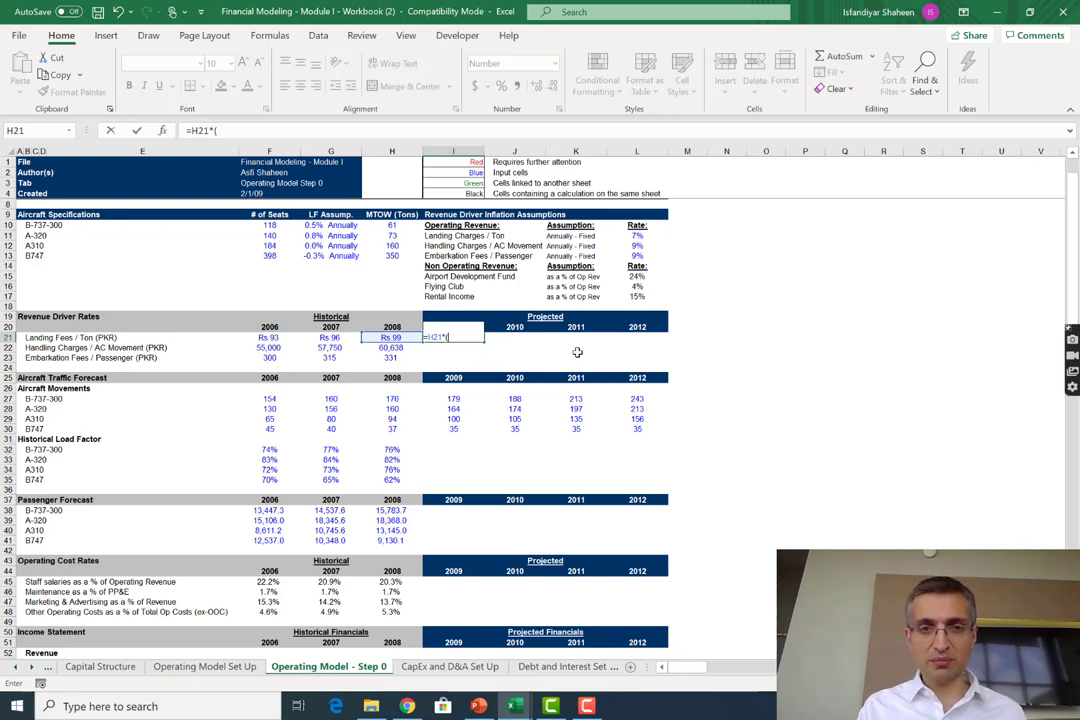
pyautogui.write('(1+')
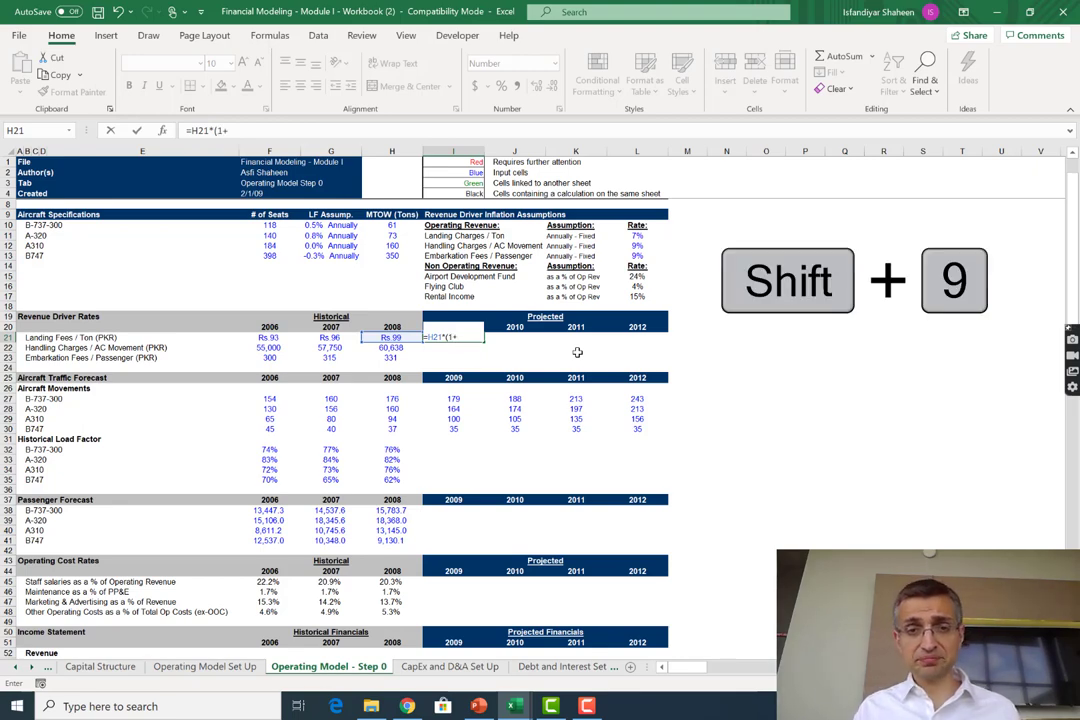
pyautogui.press('Right')
pyautogui.press('Right')
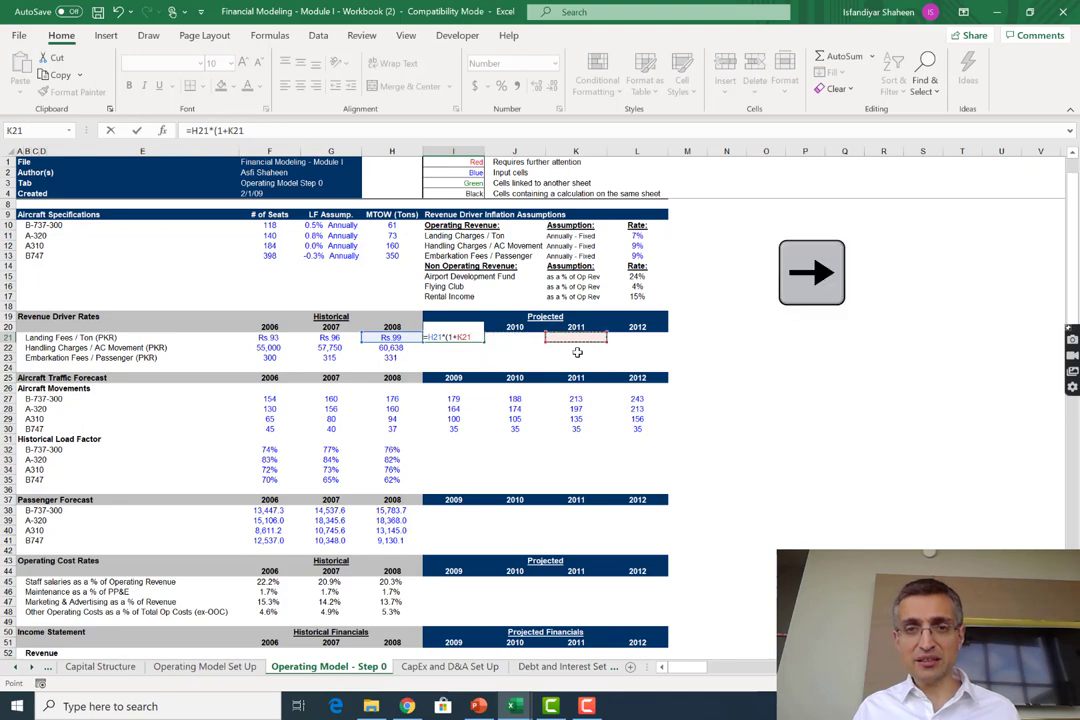
pyautogui.press('Right')
pyautogui.press('Right')
pyautogui.press('Up')
pyautogui.press('Up')
pyautogui.press('Up')
pyautogui.press('Left')
pyautogui.press('Up')
pyautogui.press('Up')
pyautogui.press('Up')
pyautogui.press('Up')
pyautogui.press('Up')
pyautogui.press('Up')
pyautogui.press('Up')
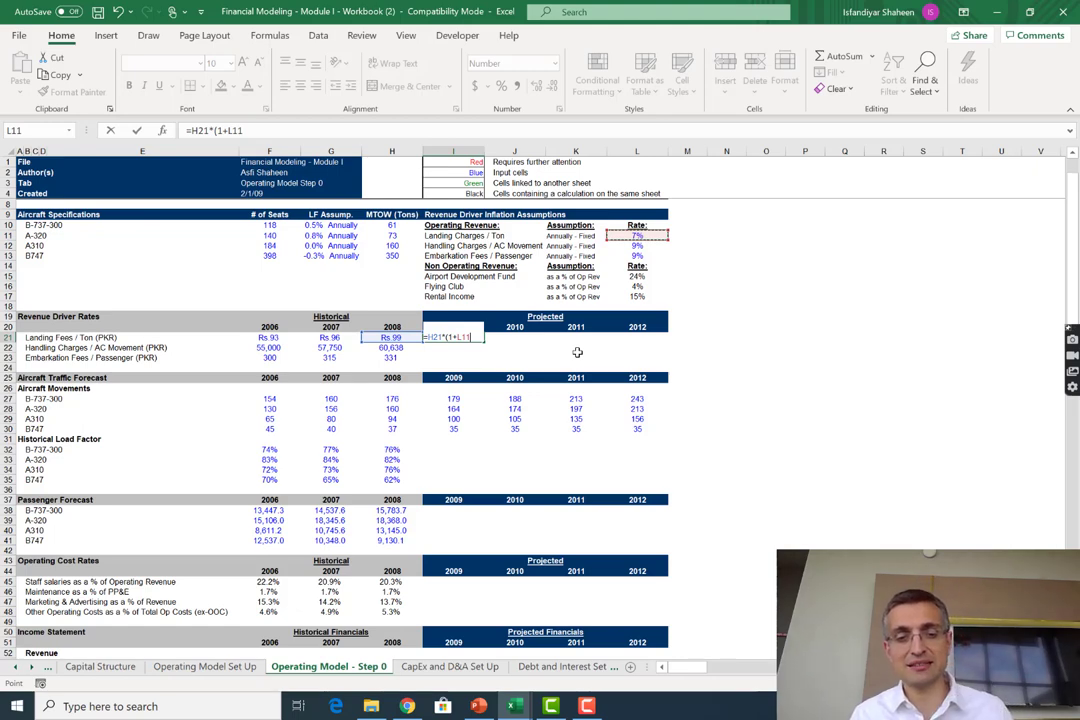
# Lock the rate reference to $L11 and commit =H21*(1+$L11), giving 106 for 2009
pyautogui.press('F4')
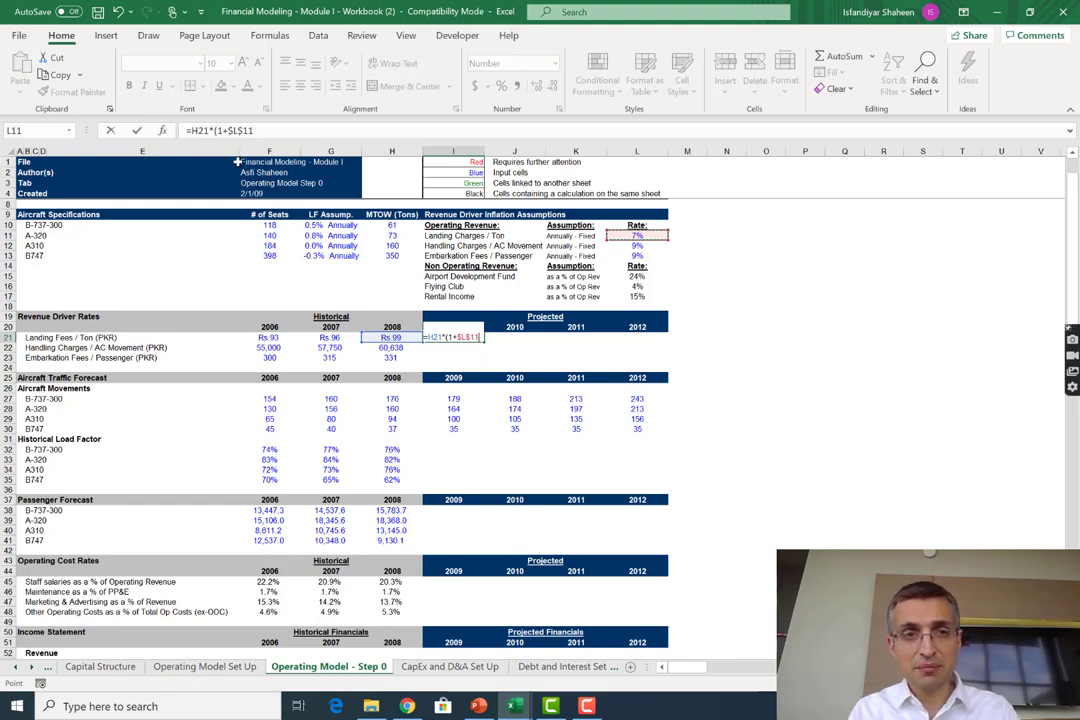
pyautogui.press('F4')
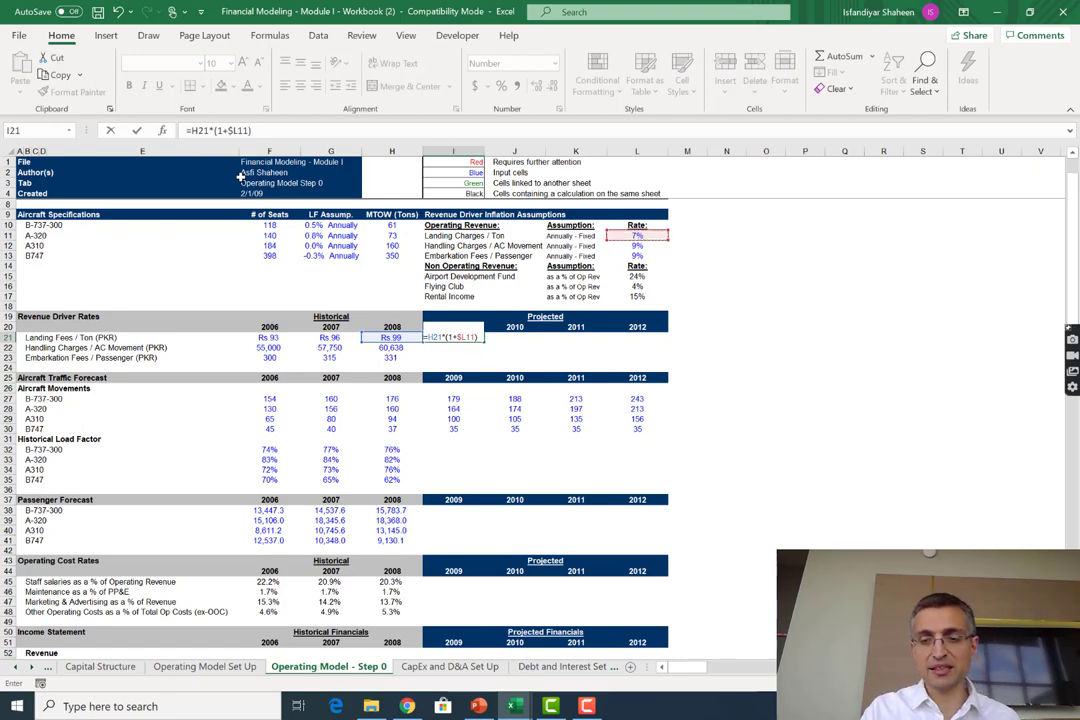
pyautogui.press('Return')
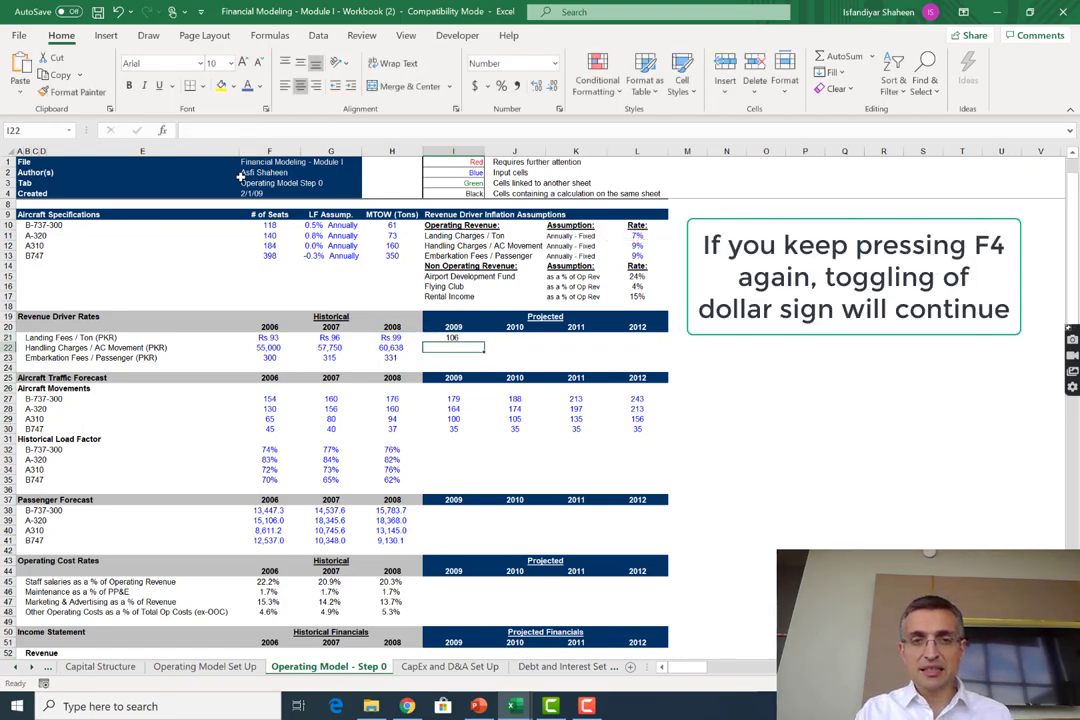
pyautogui.press('Up')
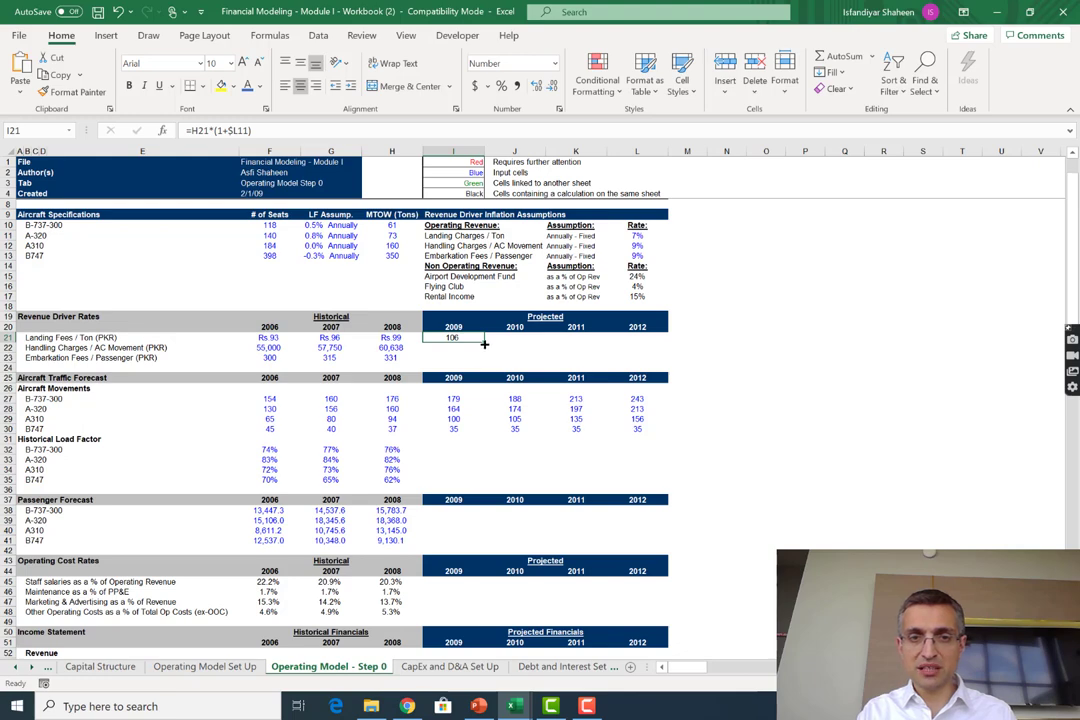
# Try a drag fill and a copy-paste of the 2009 formula into 2010–2012, undoing both
pyautogui.moveTo(484, 344); pyautogui.dragTo(607, 344)
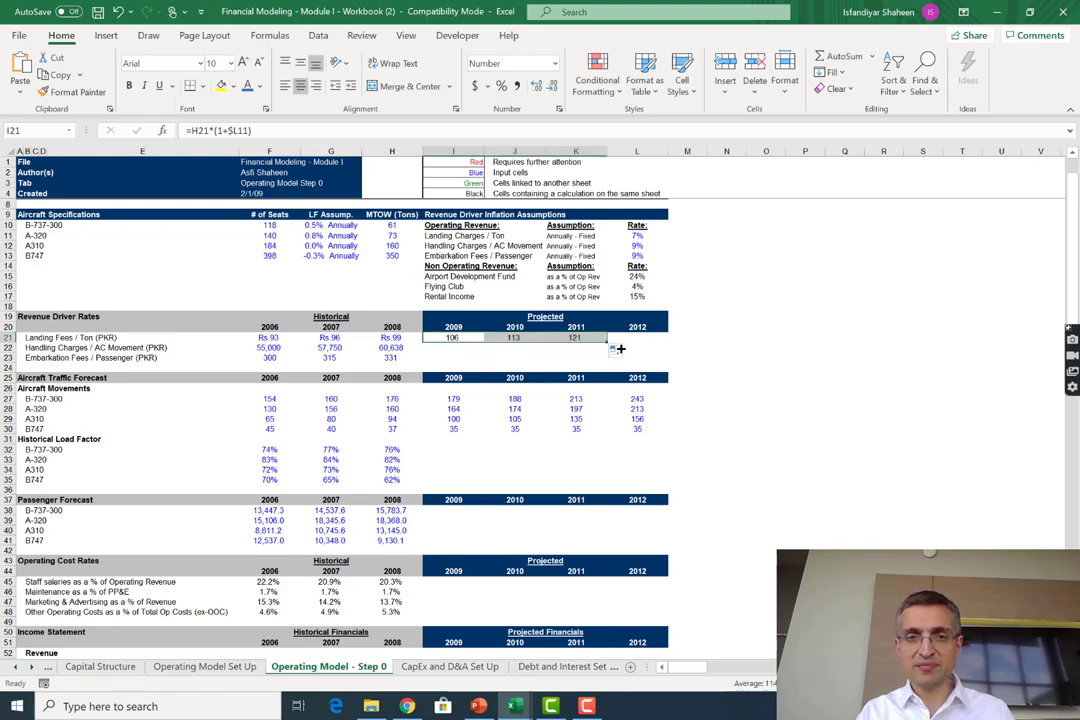
pyautogui.hotkey('ctrl', 'z')
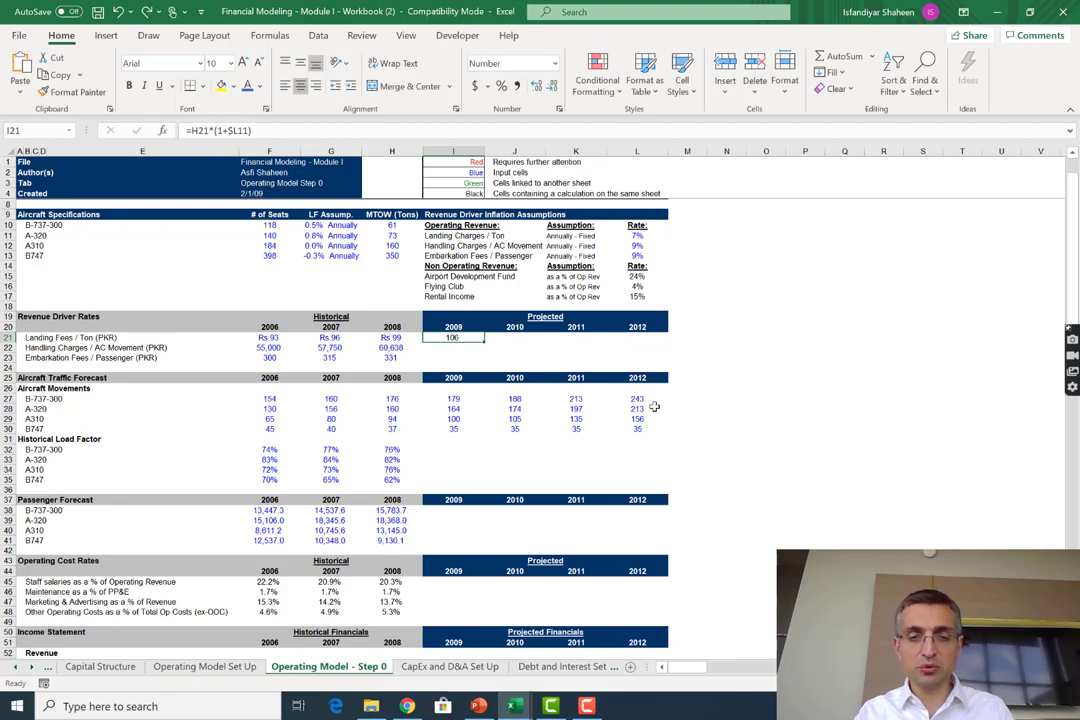
pyautogui.hotkey('ctrl', 'c')
pyautogui.press('Right')
pyautogui.hotkey('shift', 'Right')
pyautogui.hotkey('shift', 'Right')
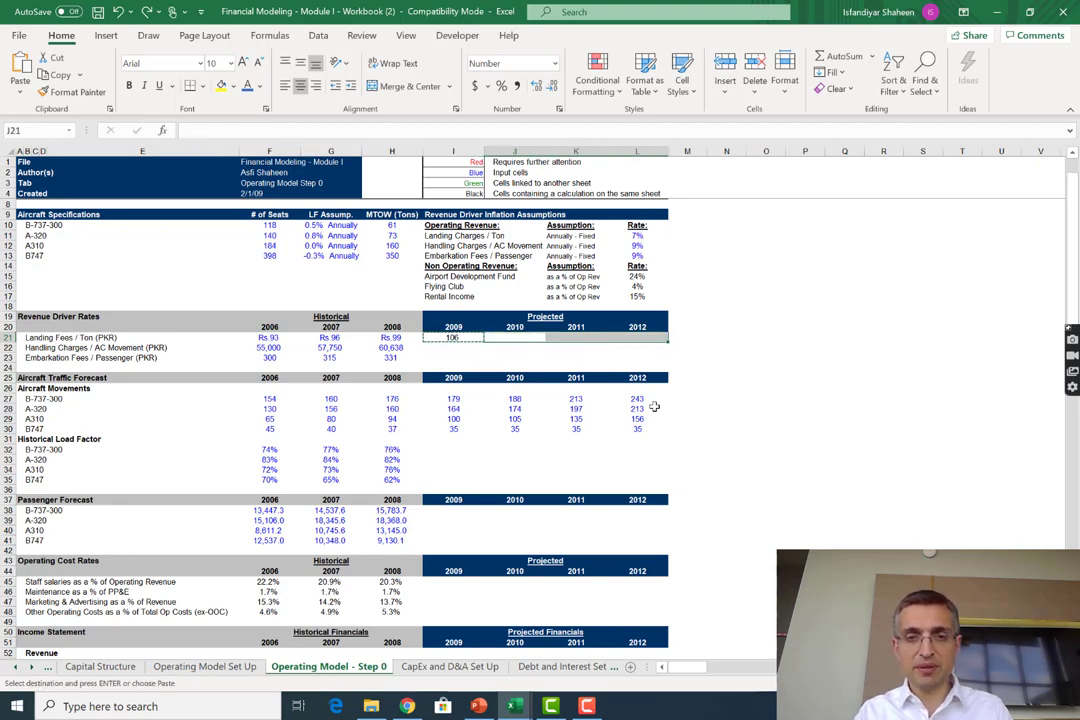
pyautogui.hotkey('ctrl', 'v')
pyautogui.hotkey('ctrl', 'z')
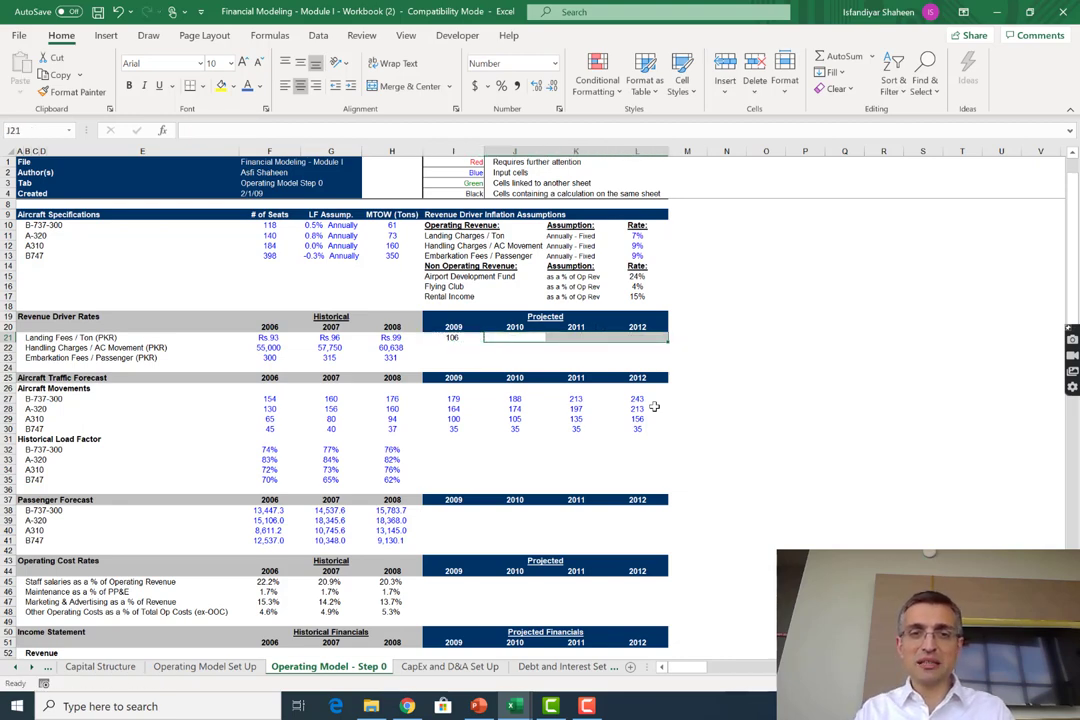
pyautogui.press('Left')
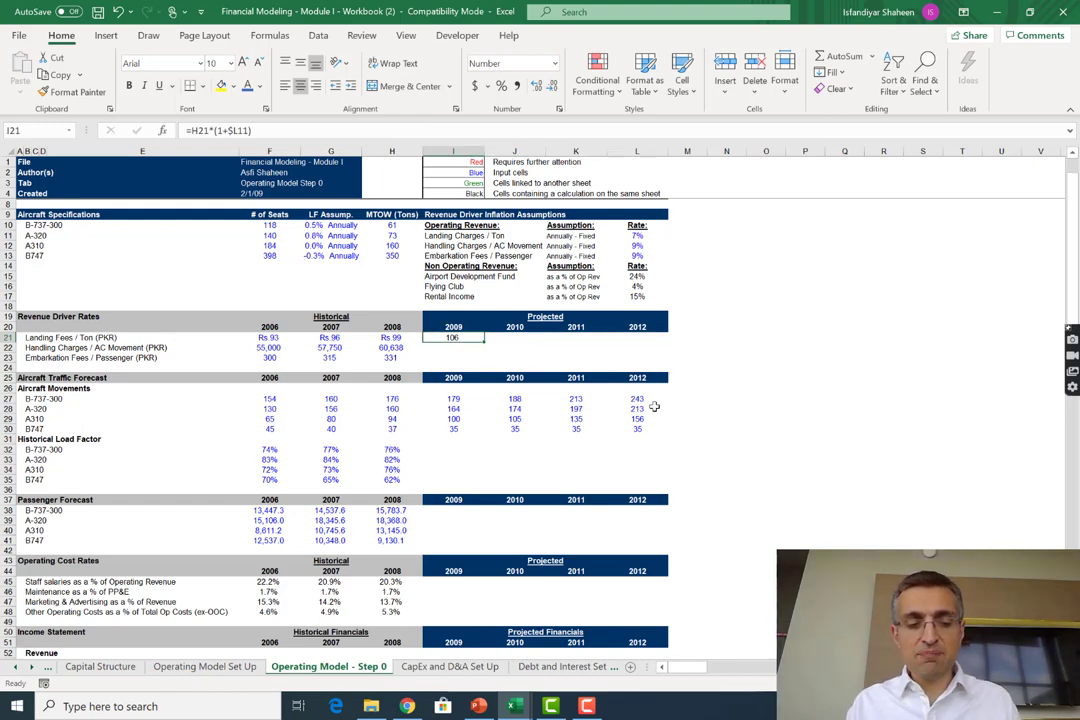
# Fill the landing fee formula right with Ctrl+R through 2012, giving 113, 121 and 130
pyautogui.hotkey('shift', 'Right')
pyautogui.hotkey('shift', 'Right')
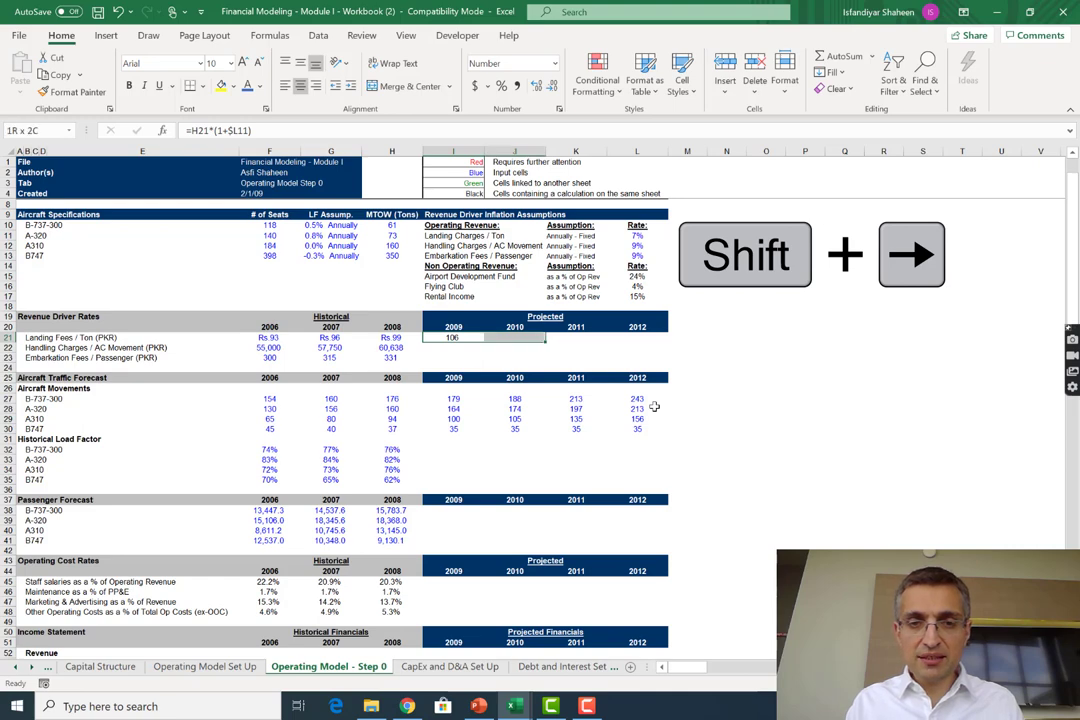
pyautogui.hotkey('shift', 'Right')
pyautogui.hotkey('shift', 'Right')
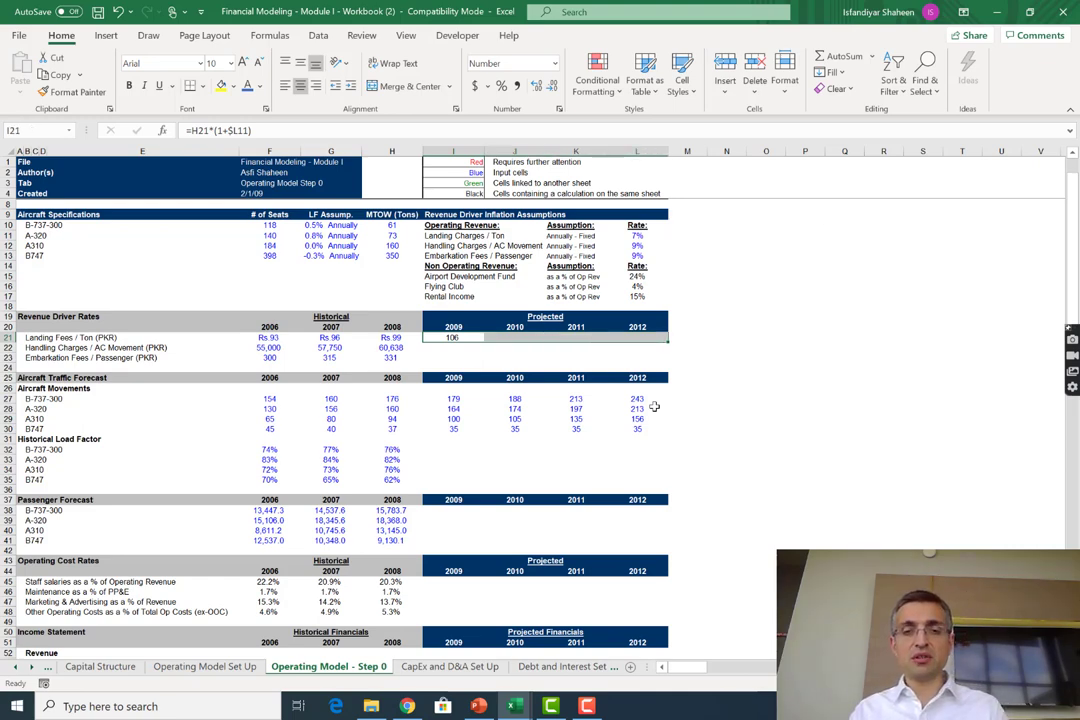
pyautogui.hotkey('ctrl', 'r')
pyautogui.hotkey('ctrl', 'q')
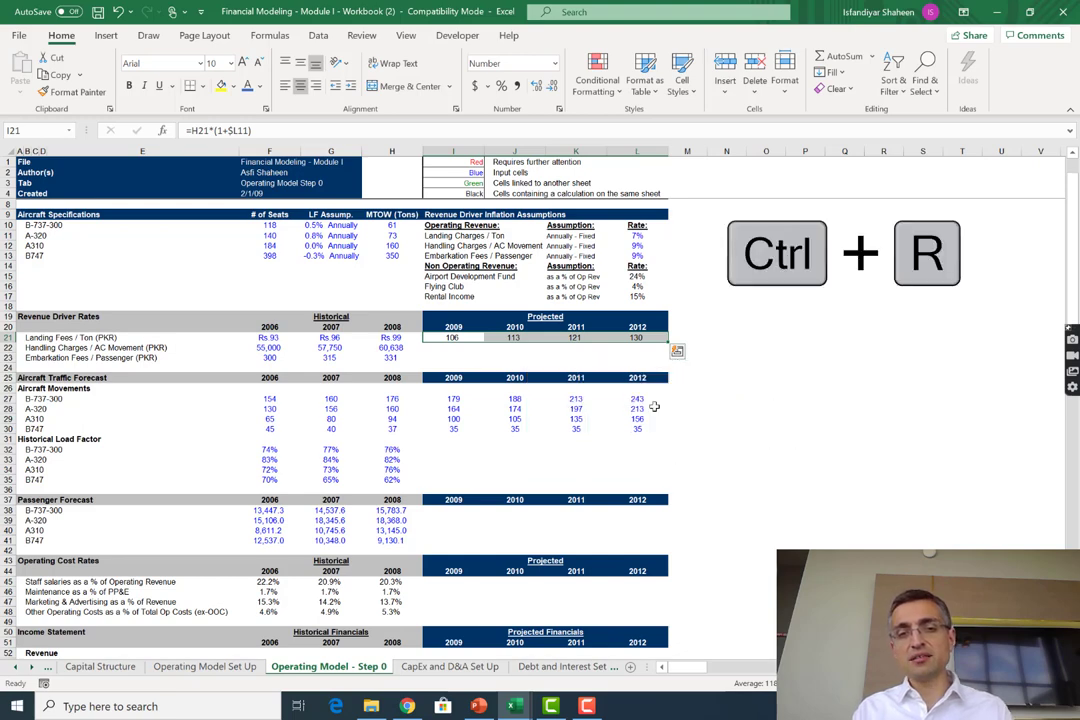
pyautogui.click(724, 381)
pyautogui.press('Left')
pyautogui.press('Left')
pyautogui.press('Up')
pyautogui.press('Up')
pyautogui.press('Up')
pyautogui.press('Left')
pyautogui.press('Left')
pyautogui.press('Left')
pyautogui.press('Left')
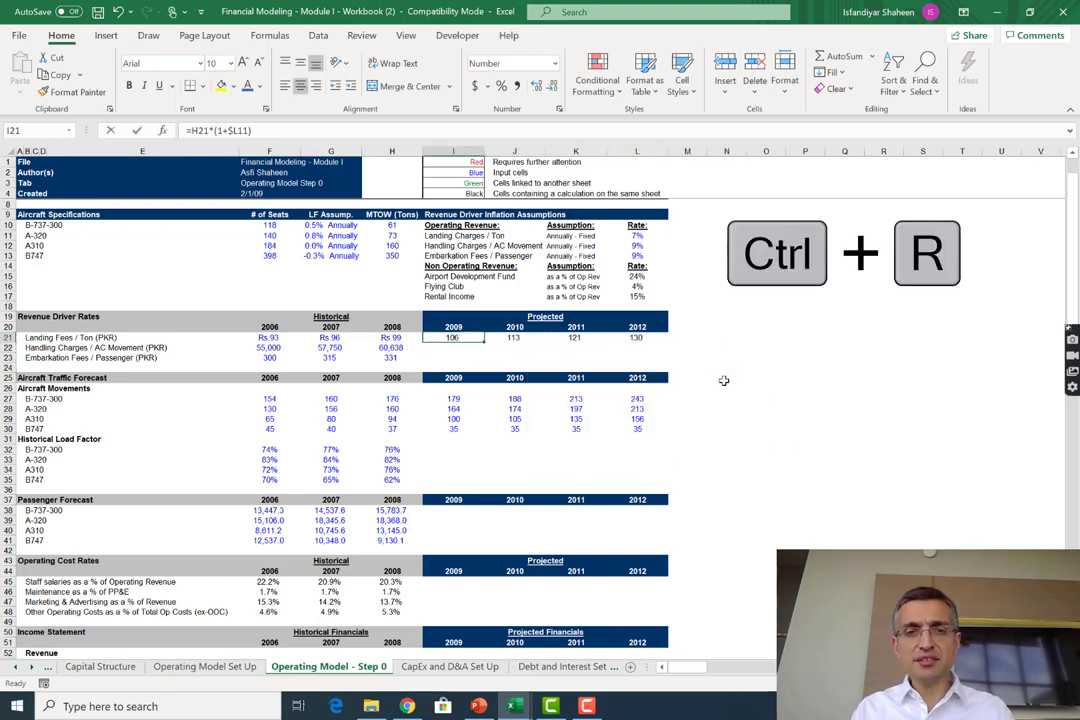
pyautogui.press('F2')
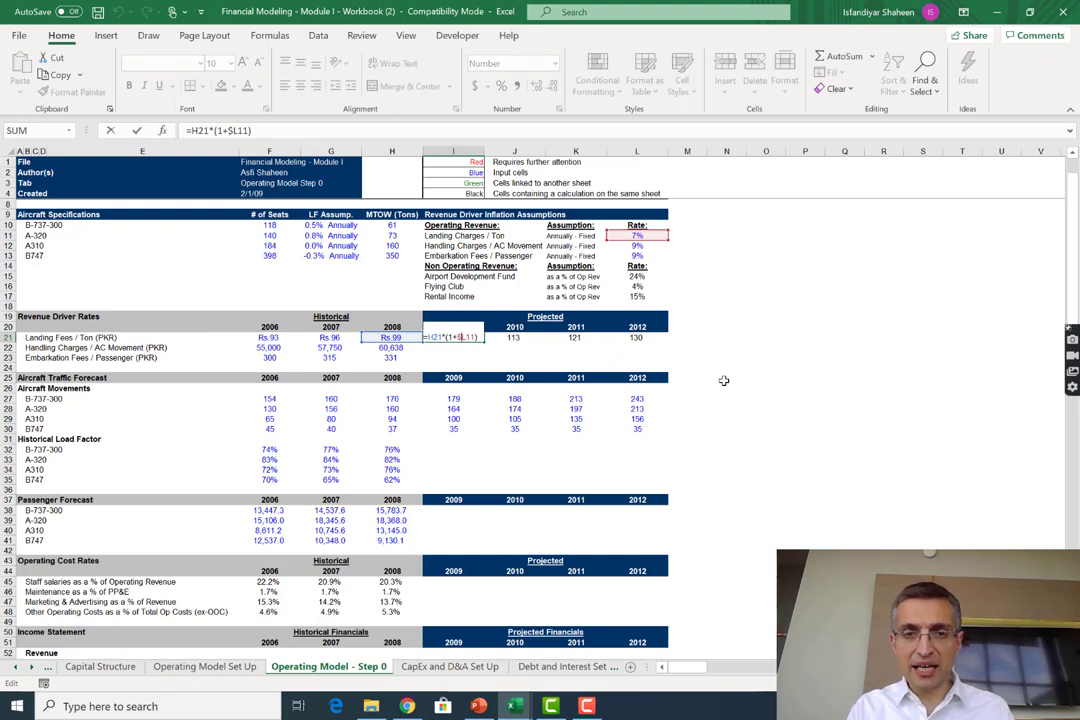
pyautogui.press('F4')
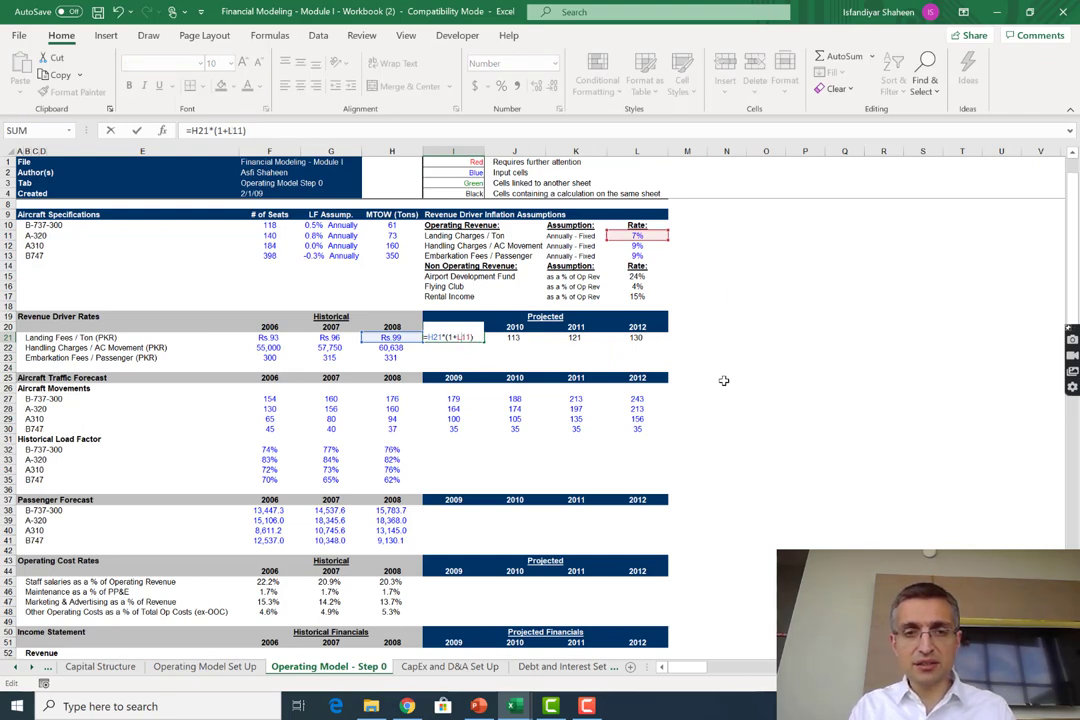
pyautogui.press('F4')
pyautogui.press('F4')
pyautogui.press('F4')
pyautogui.press('Return')
pyautogui.press('Up')
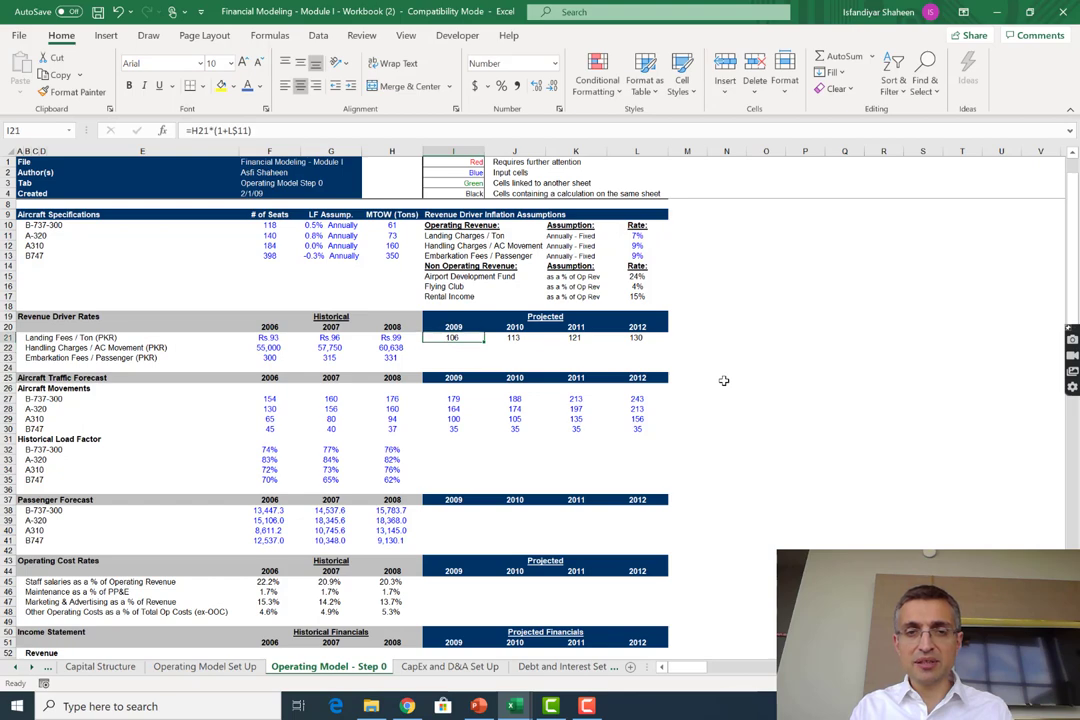
pyautogui.hotkey('shift', 'Right')
pyautogui.hotkey('shift', 'Right')
pyautogui.hotkey('shift', 'Right')
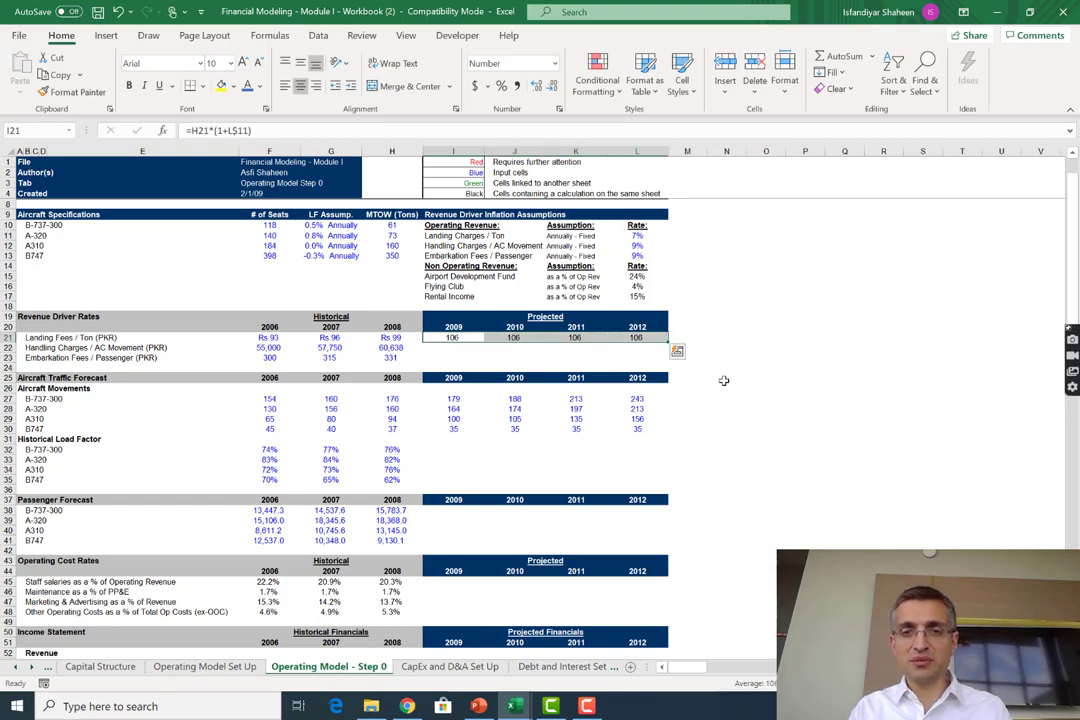
pyautogui.hotkey('ctrl', 'r')
pyautogui.press('Right')
pyautogui.press('Right')
pyautogui.press('Right')
pyautogui.press('F2')
pyautogui.press('Escape')
pyautogui.press('Left')
pyautogui.press('Left')
pyautogui.press('F2')
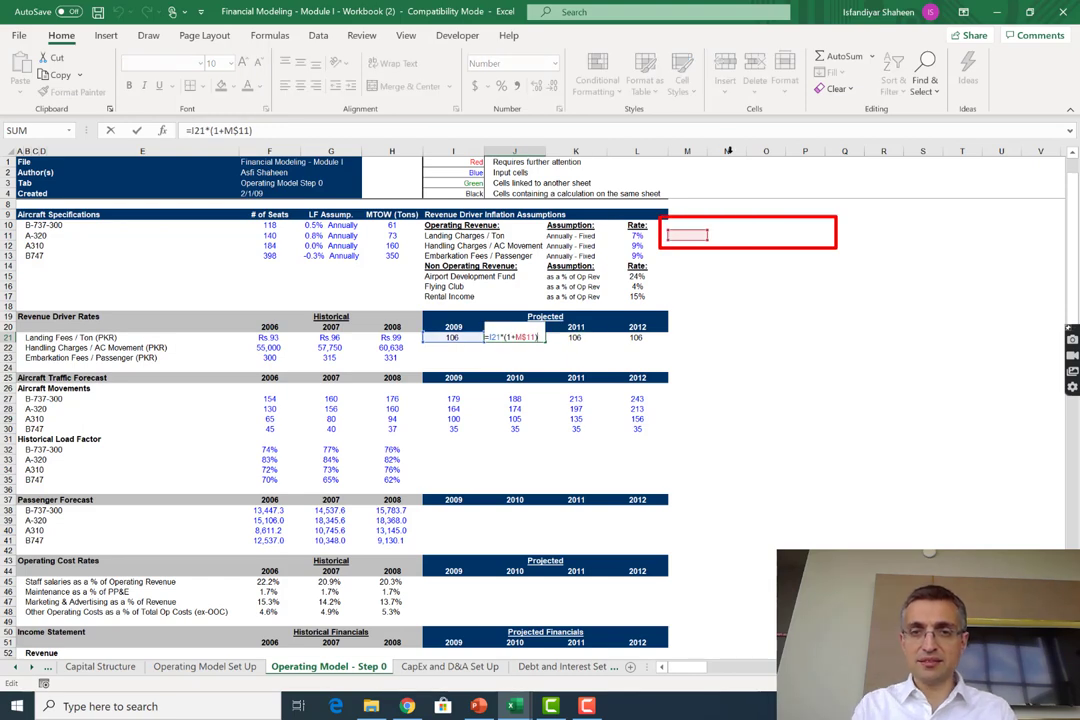
pyautogui.press('Escape')
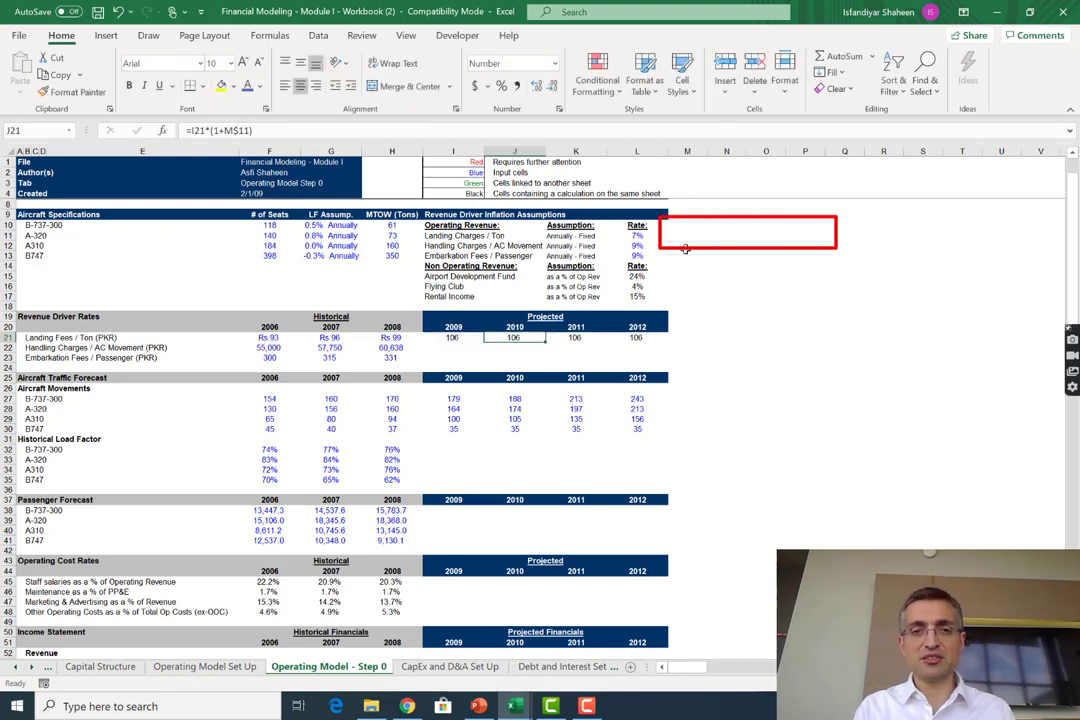
pyautogui.hotkey('ctrl', 'z')
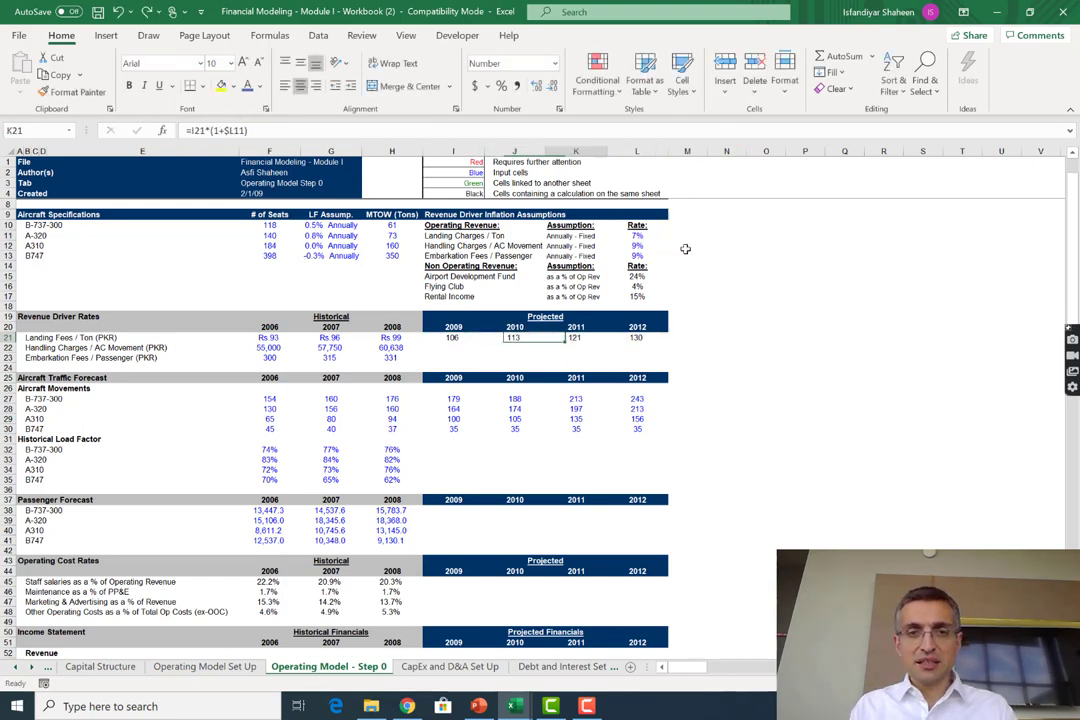
pyautogui.press('Right')
pyautogui.press('F2')
pyautogui.press('Escape')
pyautogui.press('Left')
pyautogui.press('Left')
pyautogui.press('Left')
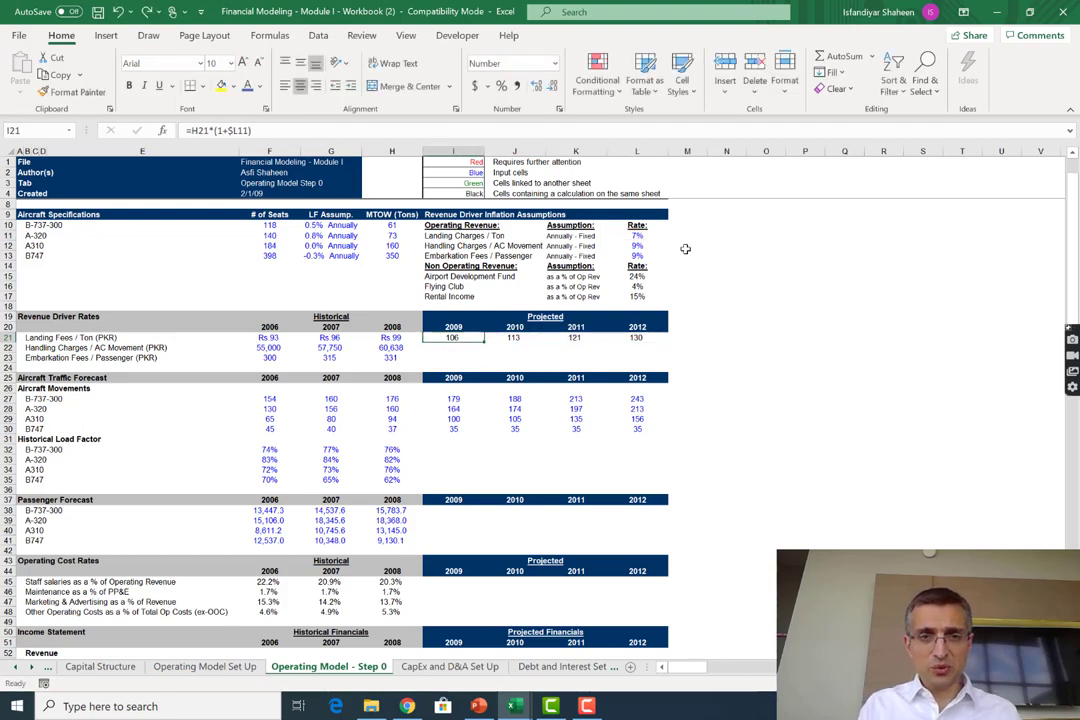
# Copy the 2008 landing fee cell and move to the 2009 fee
pyautogui.press('Left')
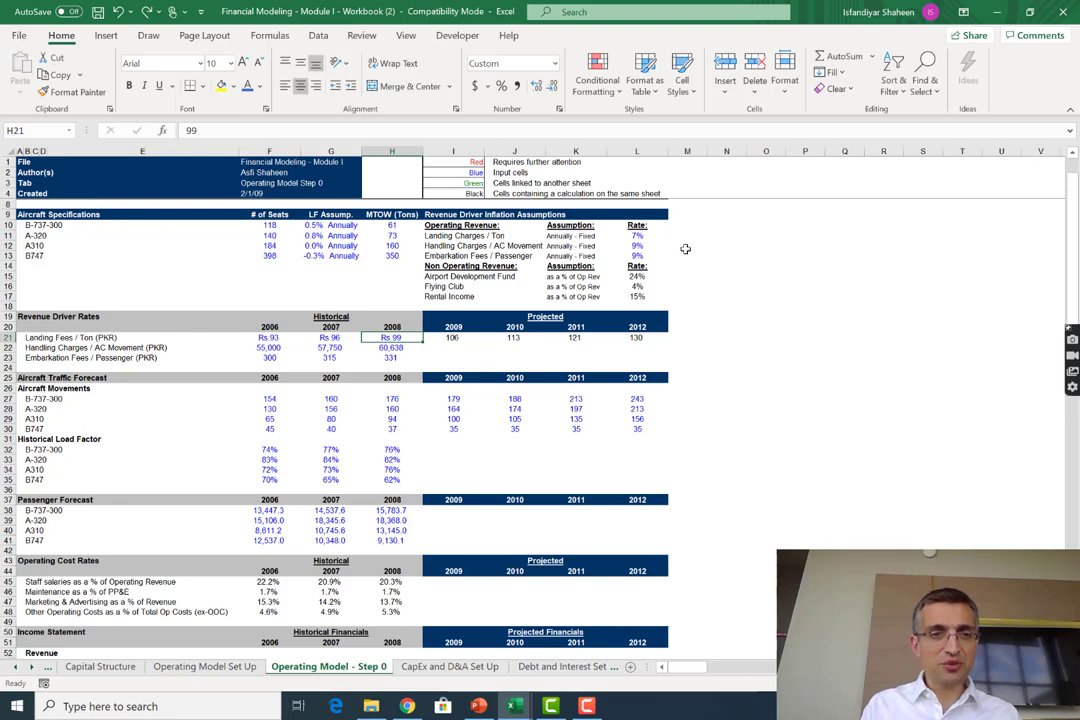
pyautogui.press('Right')
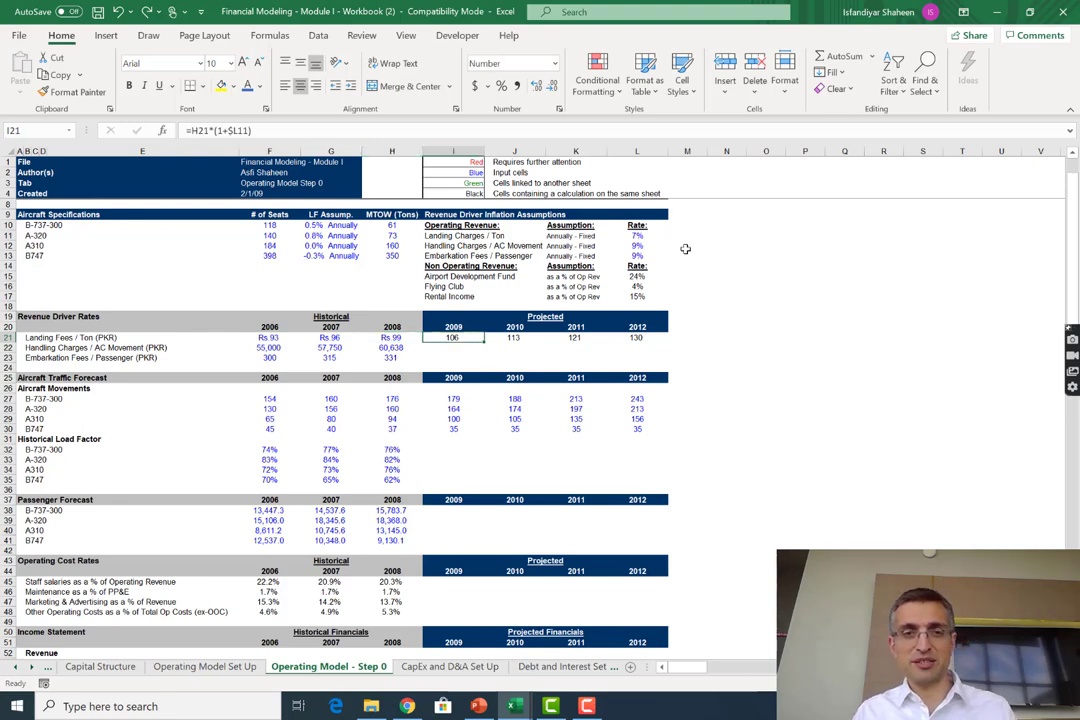
pyautogui.press('Left')
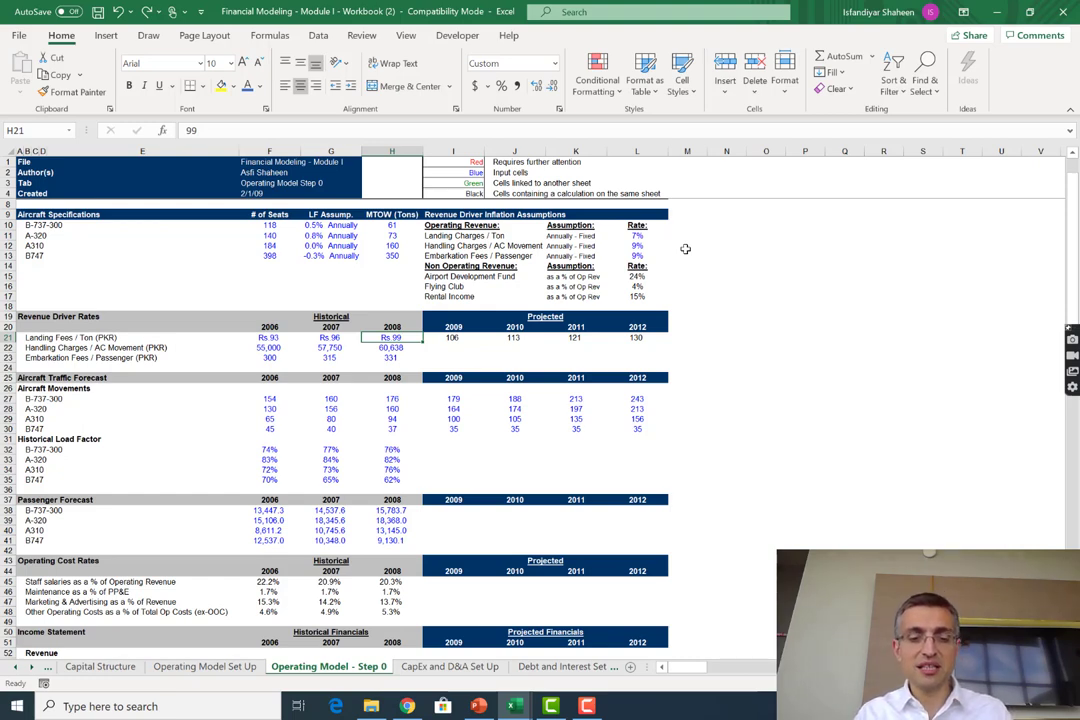
pyautogui.hotkey('ctrl', 'c')
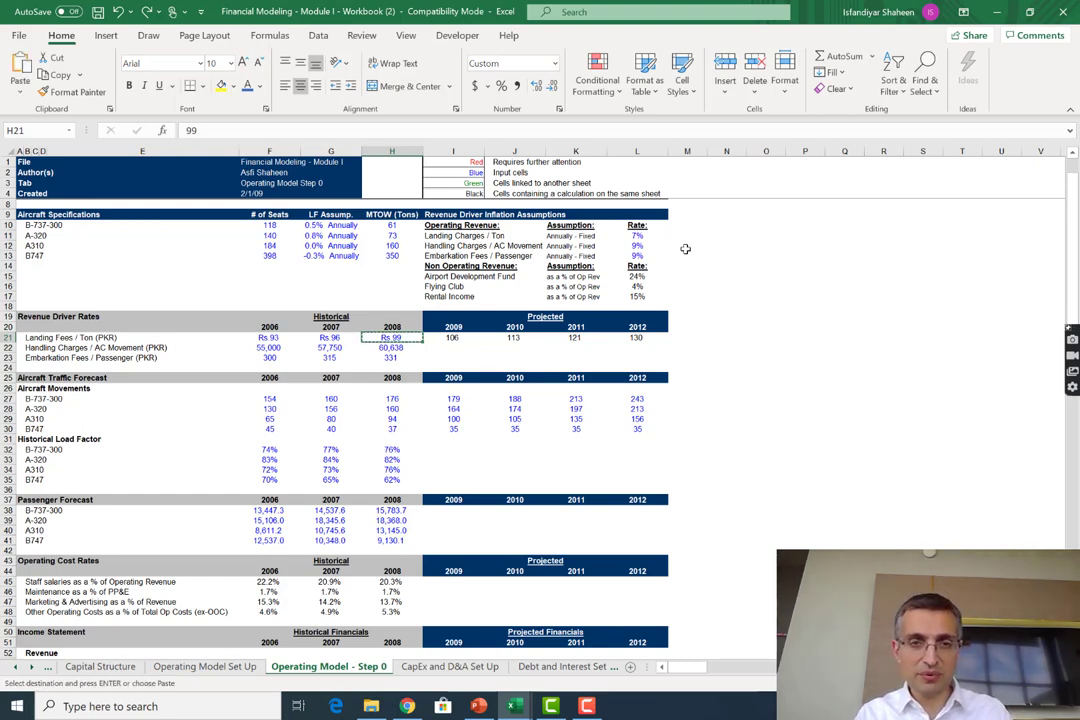
pyautogui.press('Right')
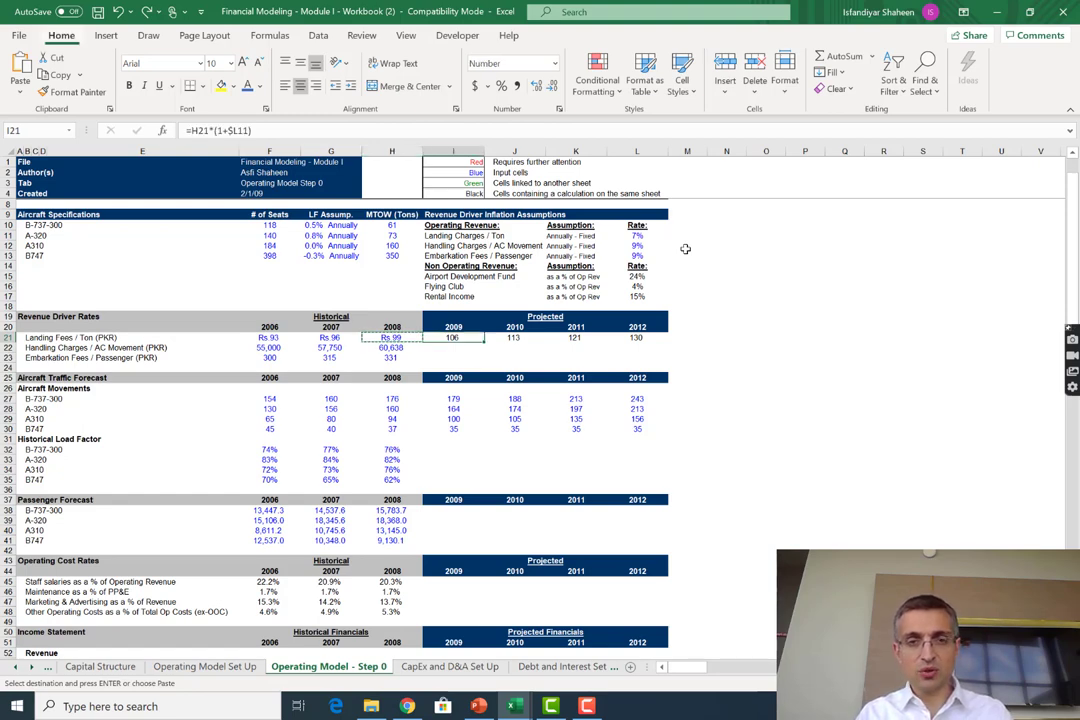
# Paste Special formats only onto 2009 to give it the Rs currency formatting
pyautogui.hotkey('alt', 'e')
pyautogui.press('s')
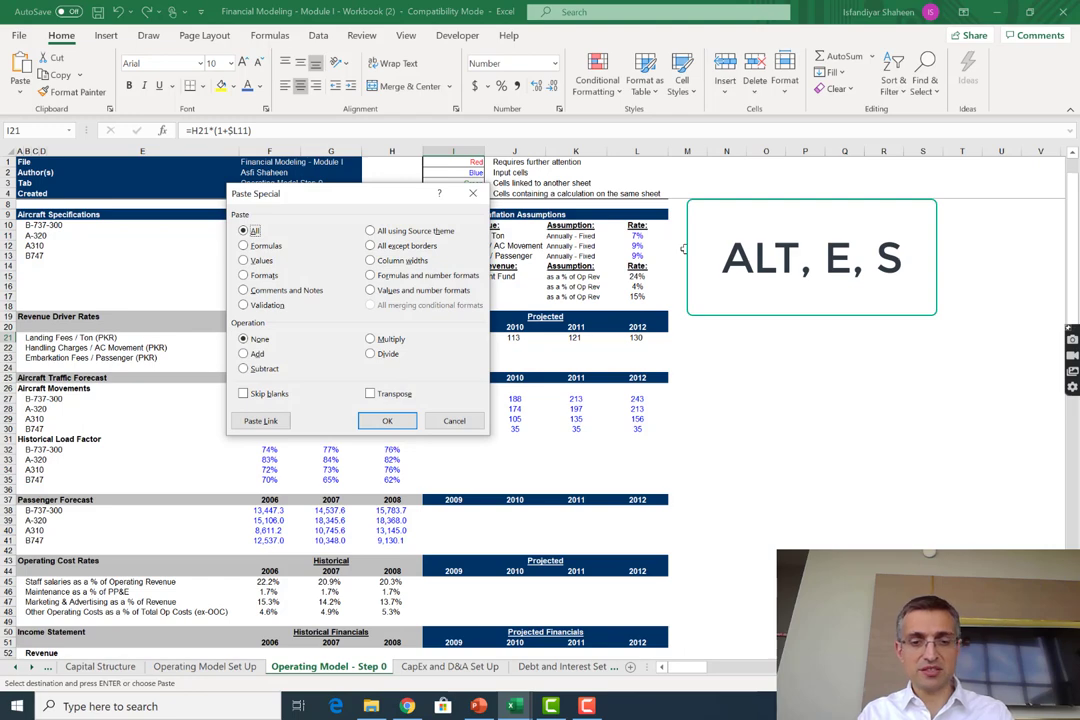
pyautogui.press('t')
pyautogui.press('Return')
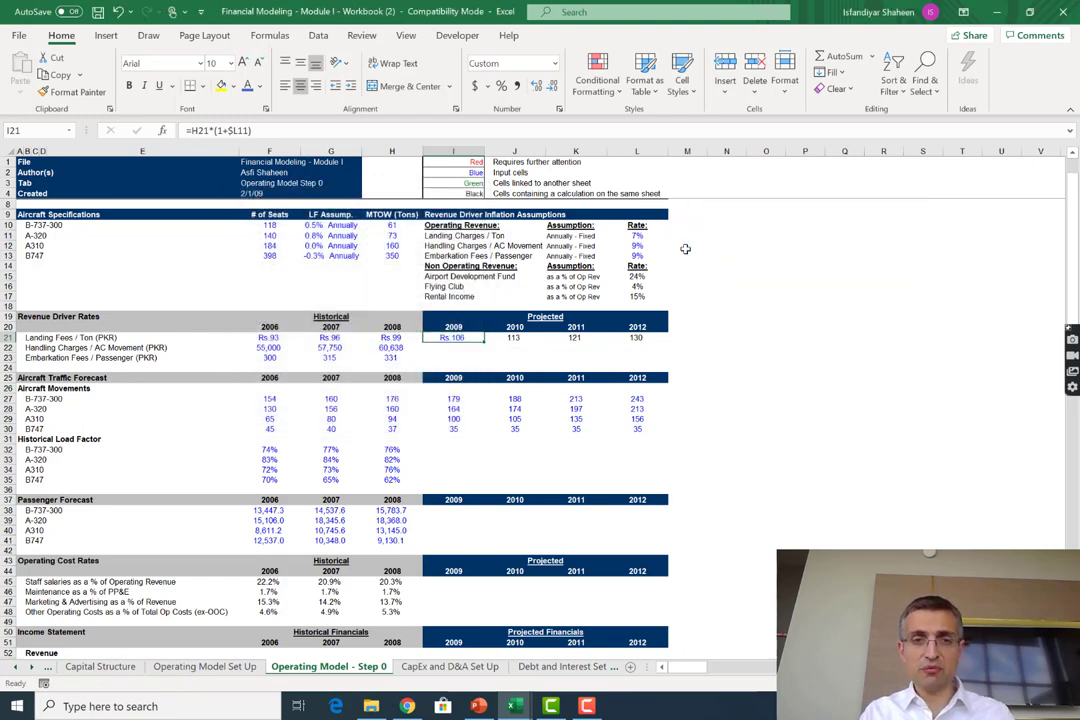
pyautogui.press('Escape')
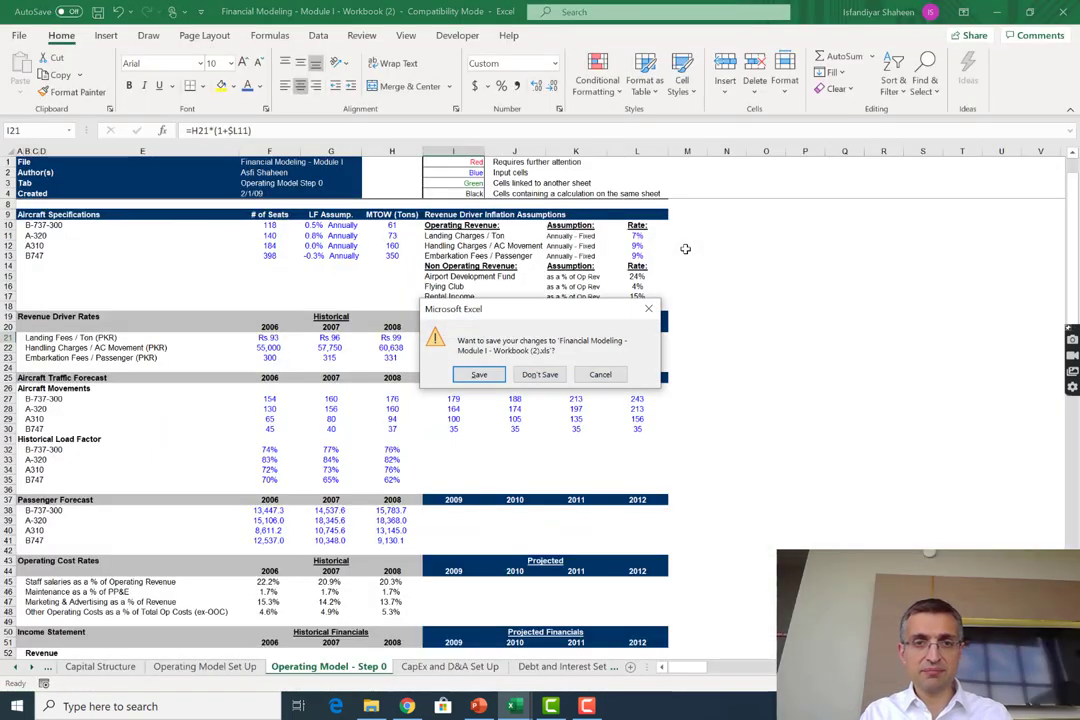
# Make the 2009 landing fee a black calculation via the font colour picker
pyautogui.press('alt')
pyautogui.press('h')
pyautogui.press('f')
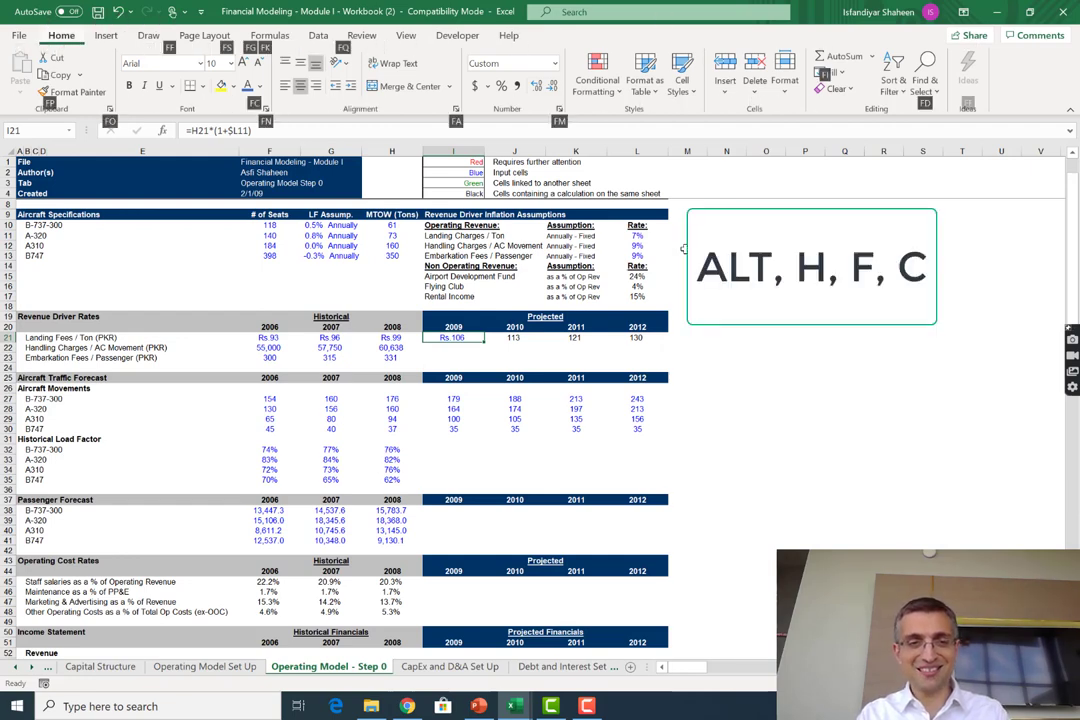
pyautogui.press('c')
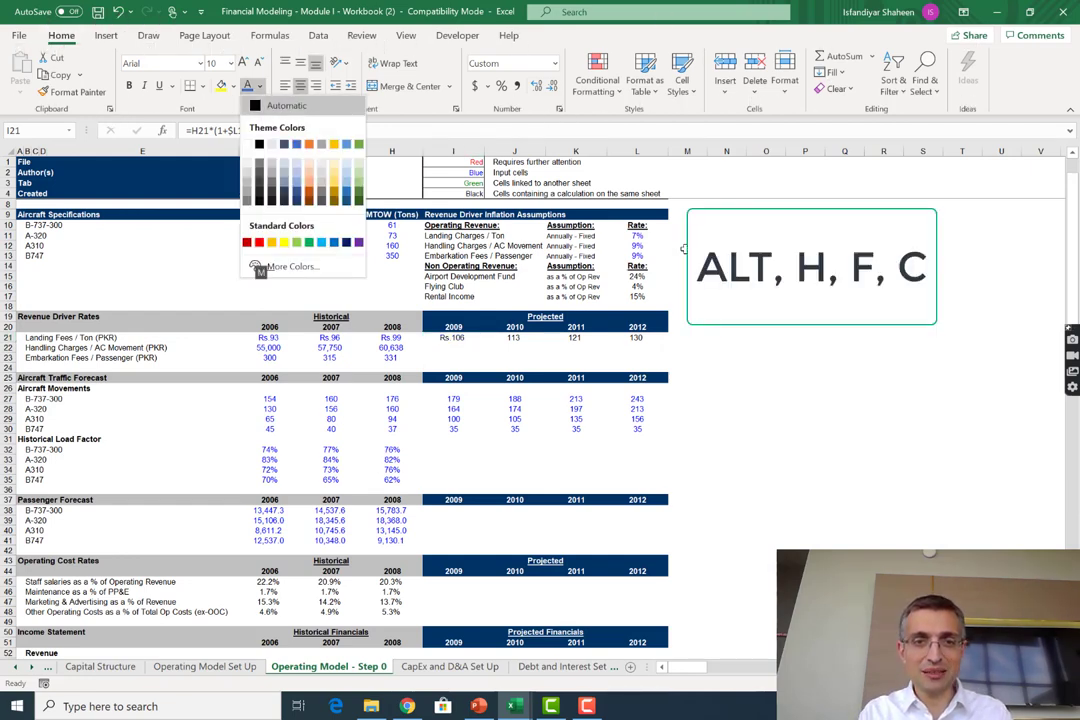
pyautogui.press('Return')
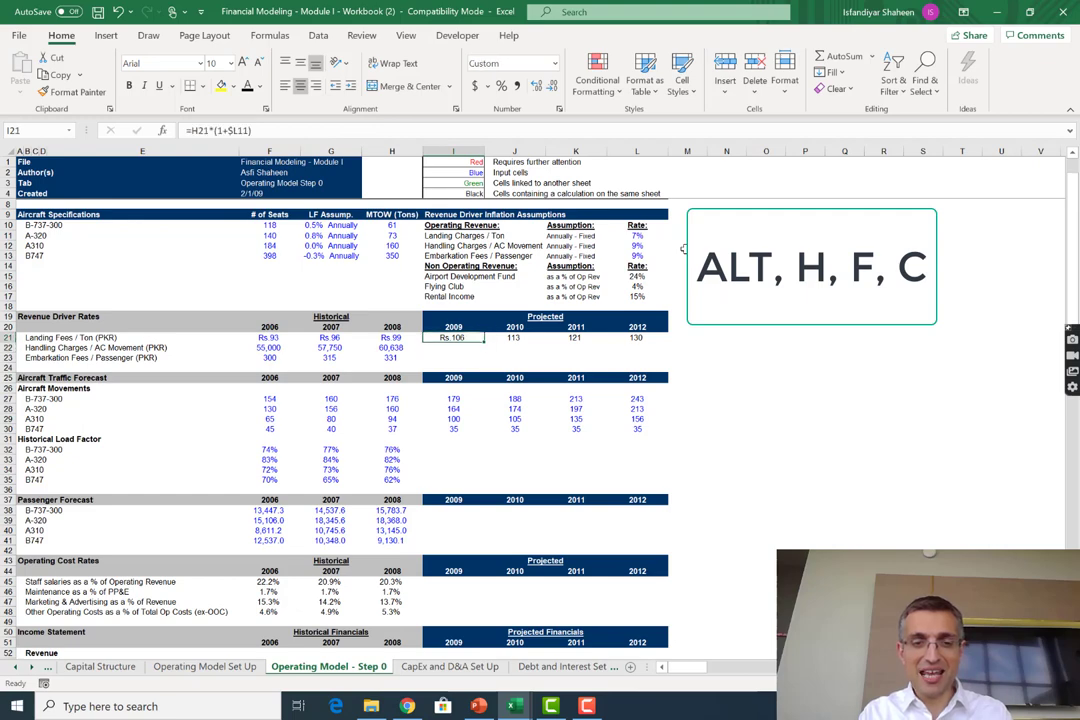
# Fill the 2009 landing fee formula right through 2012, giving Rs.106 to Rs.130
pyautogui.hotkey('shift', 'Right')
pyautogui.hotkey('shift', 'Right')
pyautogui.hotkey('shift', 'Right')
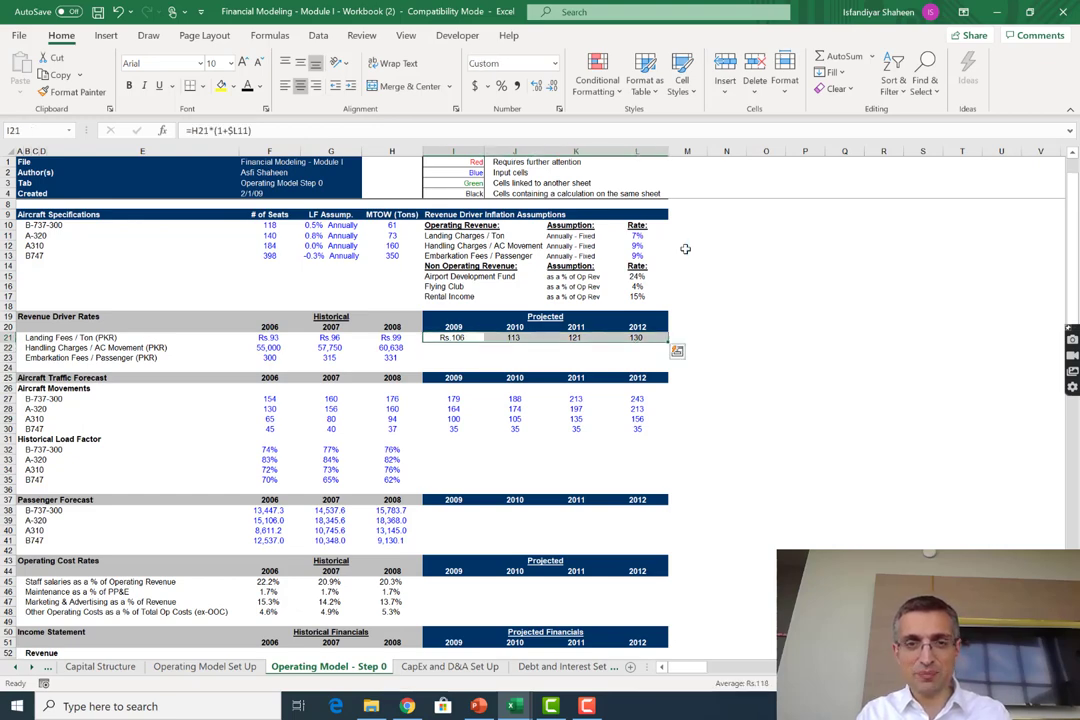
pyautogui.hotkey('ctrl', 'r')
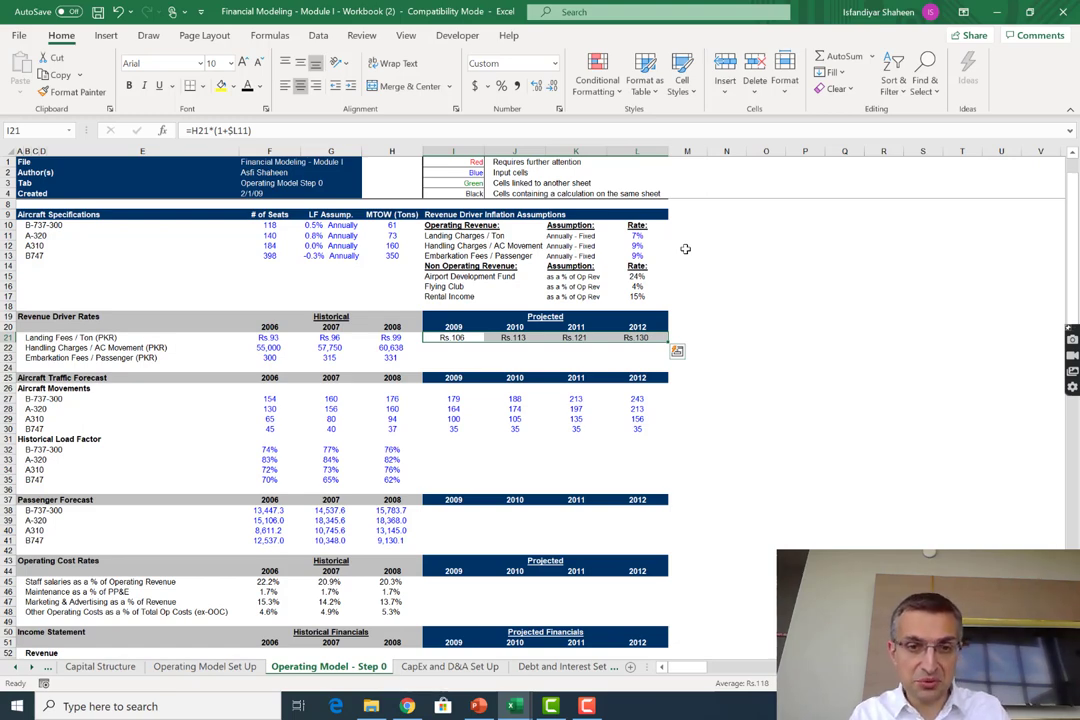
pyautogui.press('Down')
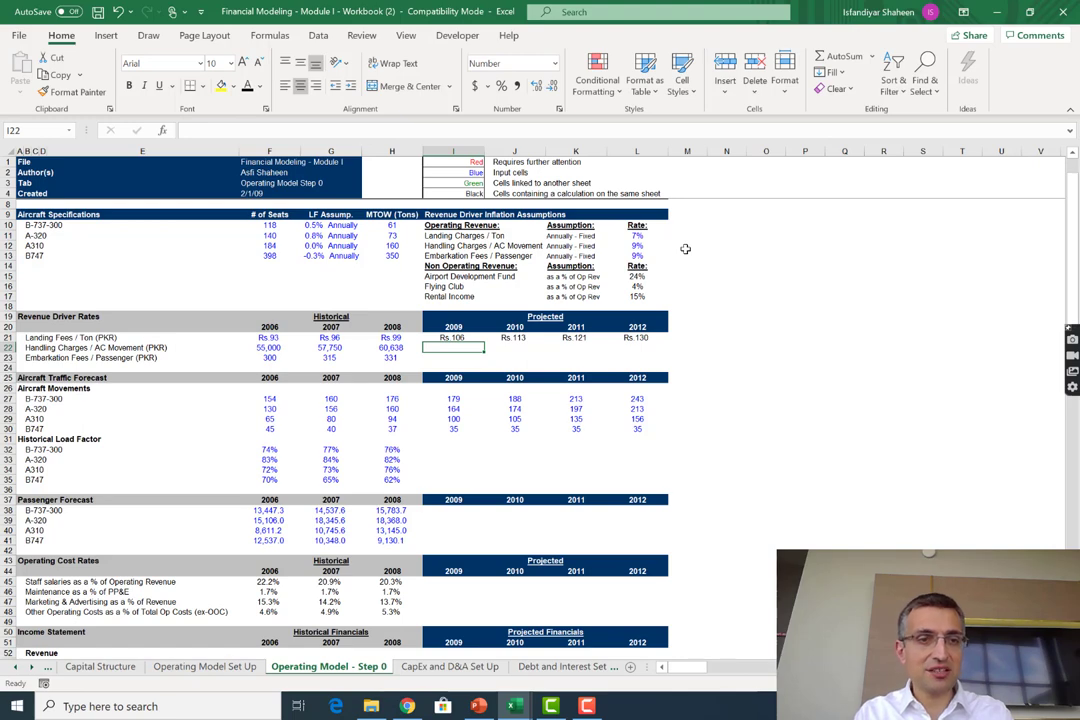
# Start the handling charges formula from the 2008 figure, then discard the attempt
pyautogui.press('Left')
pyautogui.press('Right')
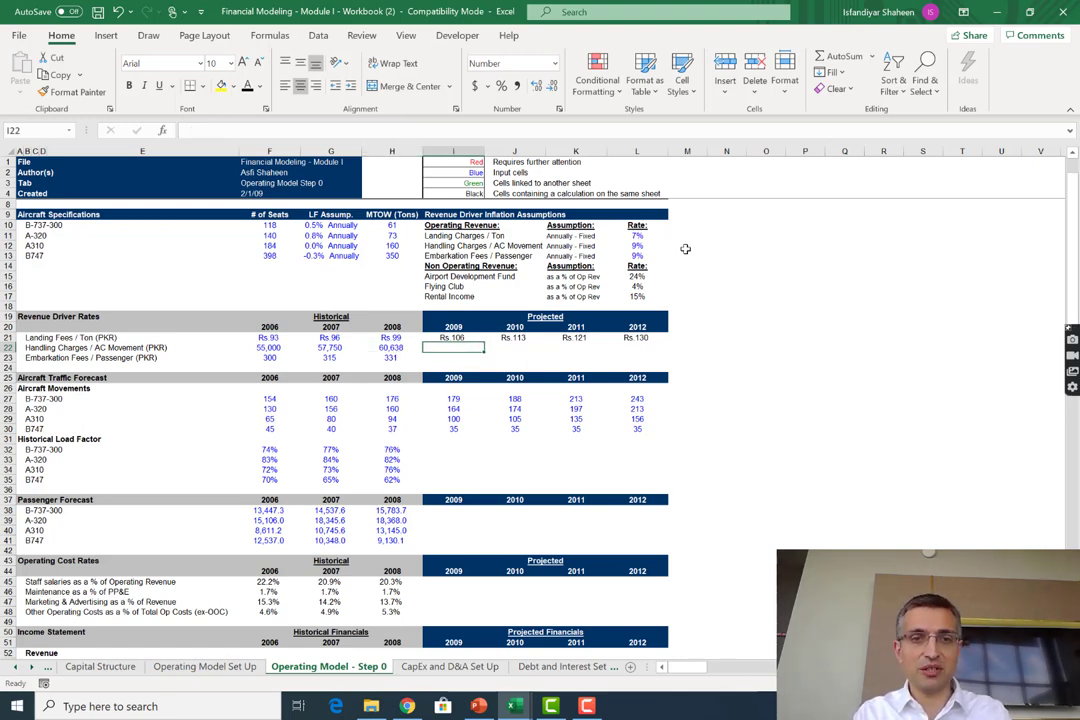
pyautogui.press('Left')
pyautogui.press('Right')
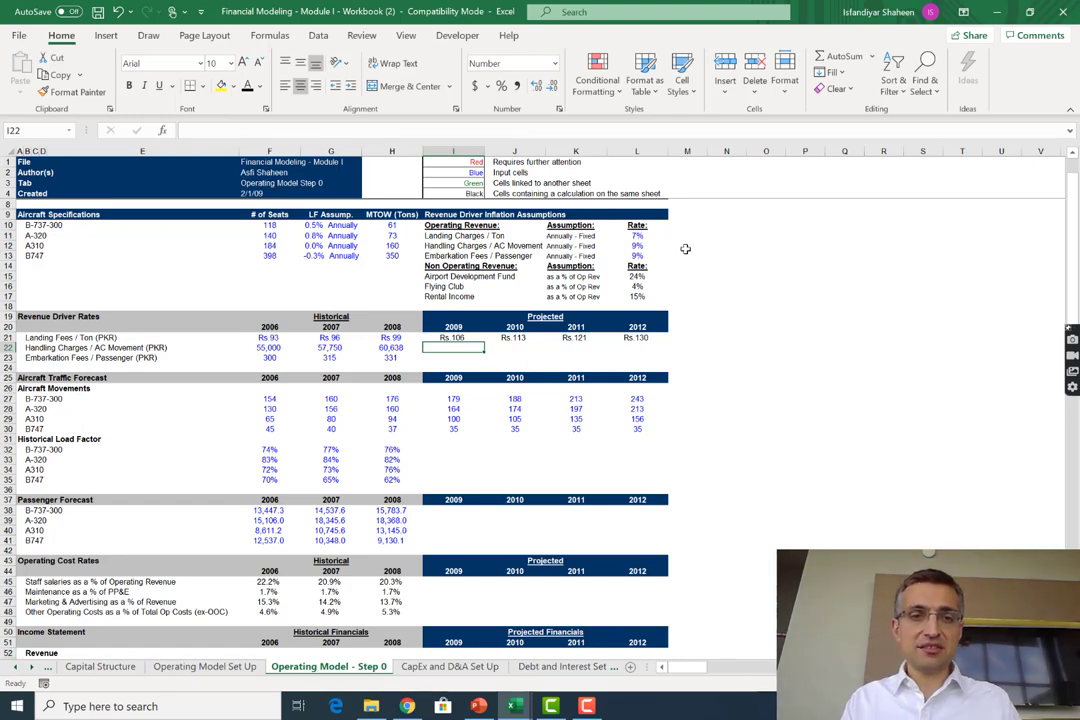
pyautogui.write('=')
pyautogui.press('Left')
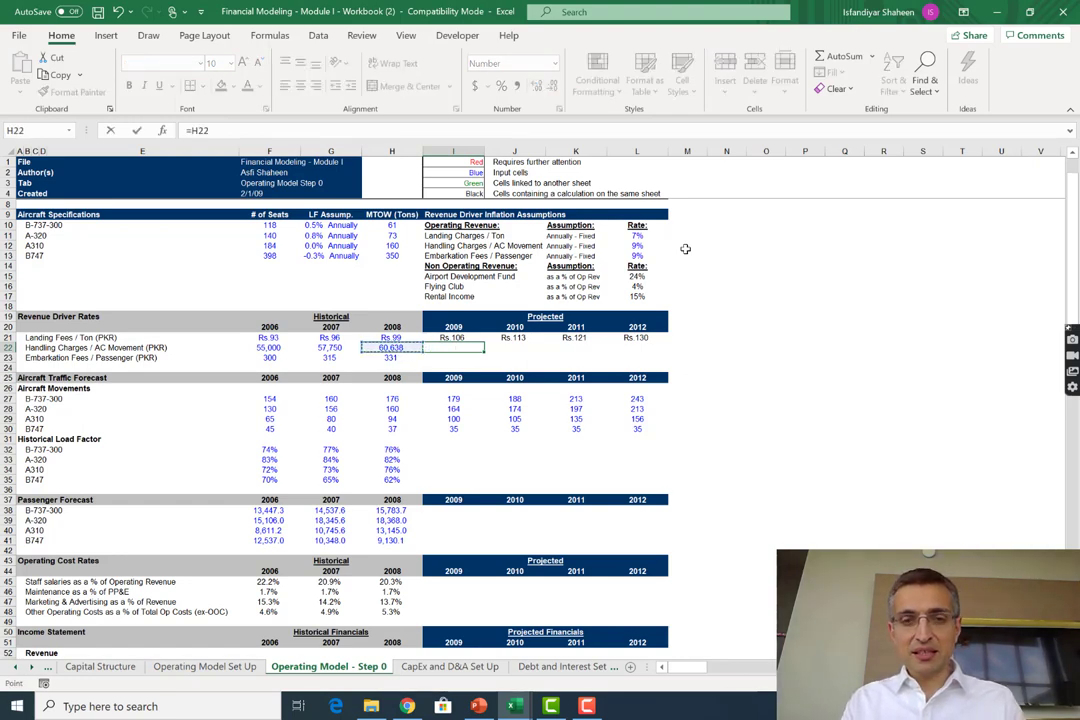
pyautogui.press('Escape')
pyautogui.write('=')
# Enter =H22*(1+$L12) into all four projected handling charge years, giving 66,095 to 85,595
pyautogui.press('Left')
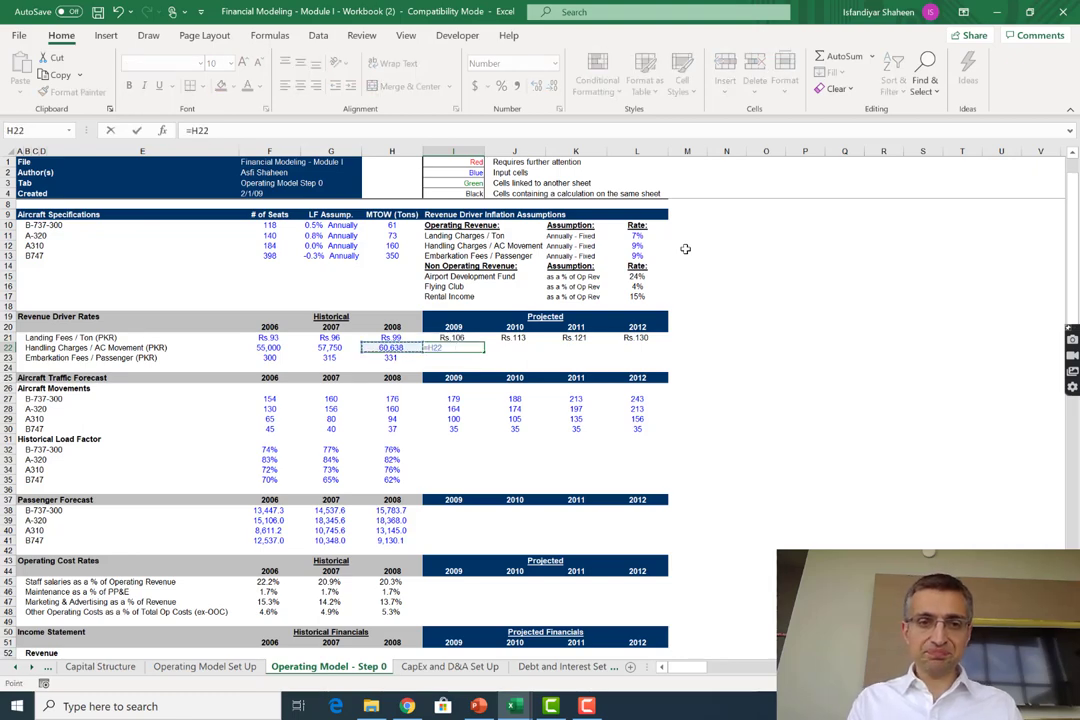
pyautogui.write('*')
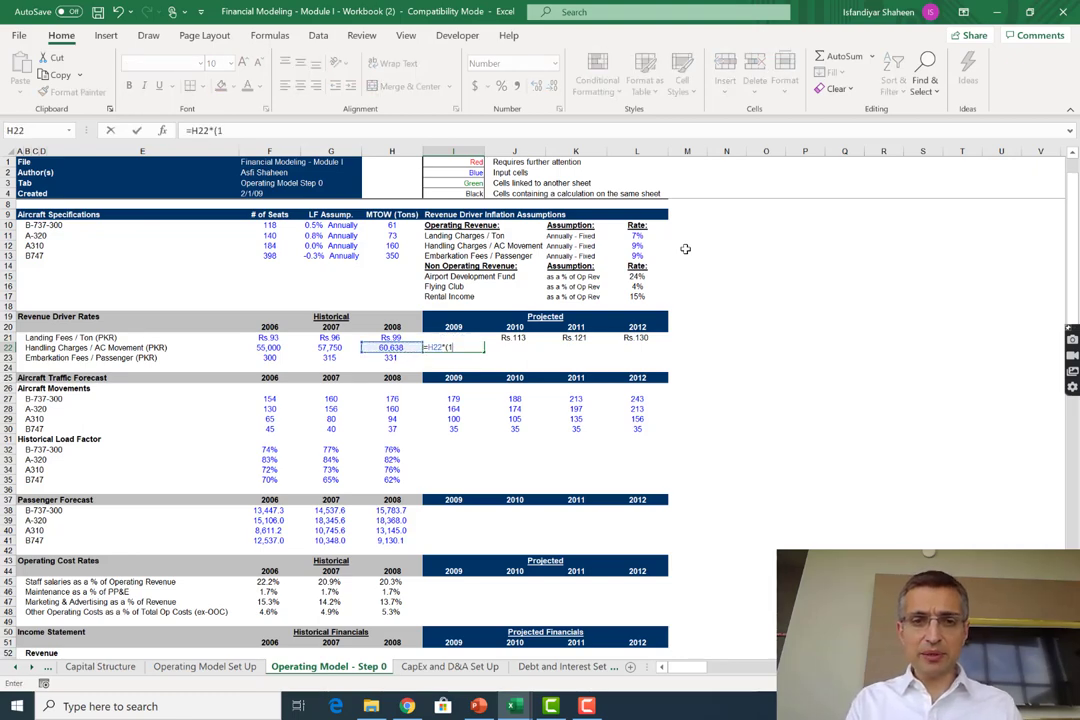
pyautogui.press('Up')
pyautogui.press('Up')
pyautogui.press('Up')
pyautogui.press('Up')
pyautogui.press('Up')
pyautogui.press('Right')
pyautogui.press('Right')
pyautogui.press('Up')
pyautogui.press('Right')
pyautogui.press('Up')
pyautogui.press('Up')
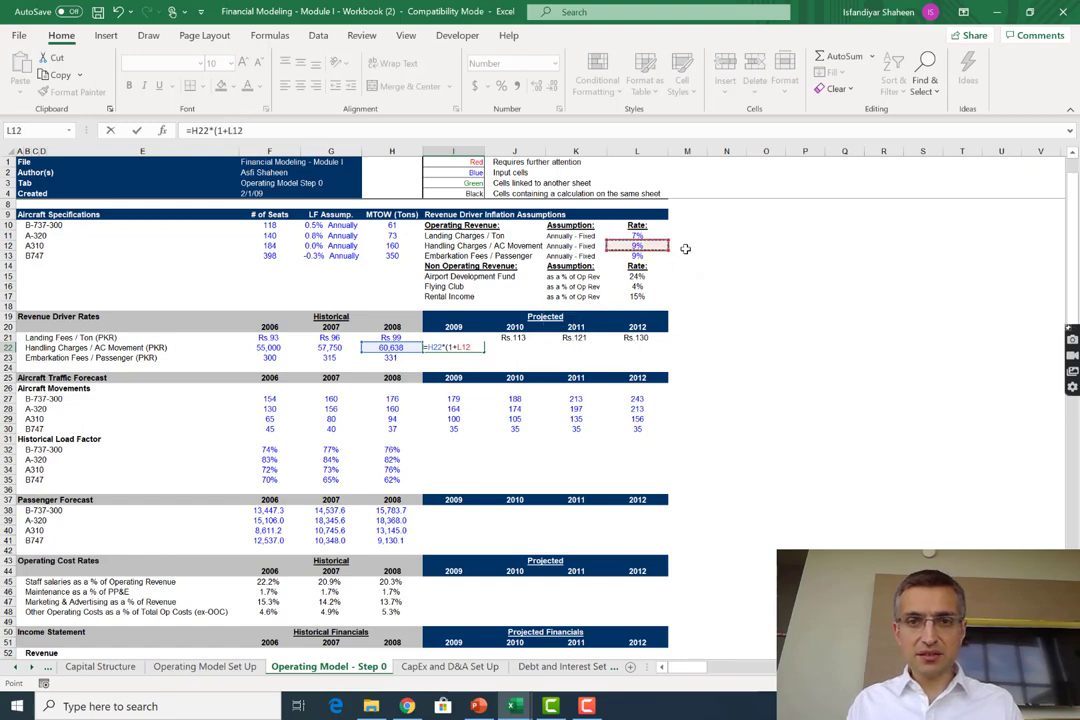
pyautogui.press('F4')
pyautogui.press('F4')
pyautogui.press('F4')
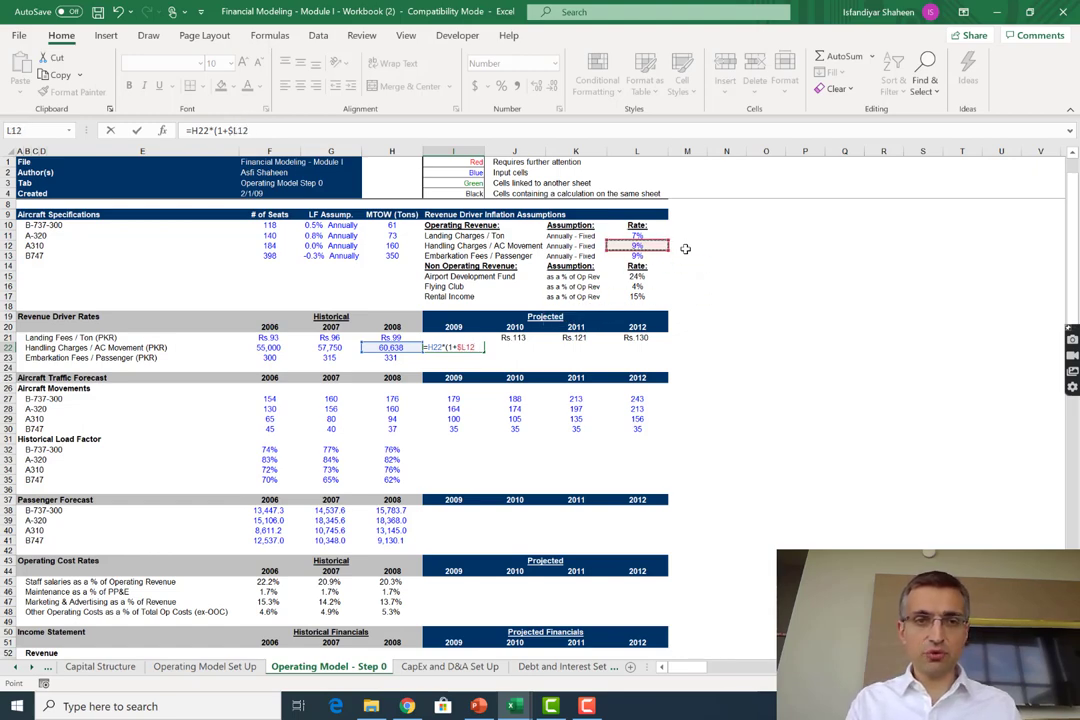
pyautogui.hotkey('ctrl', 'Return')
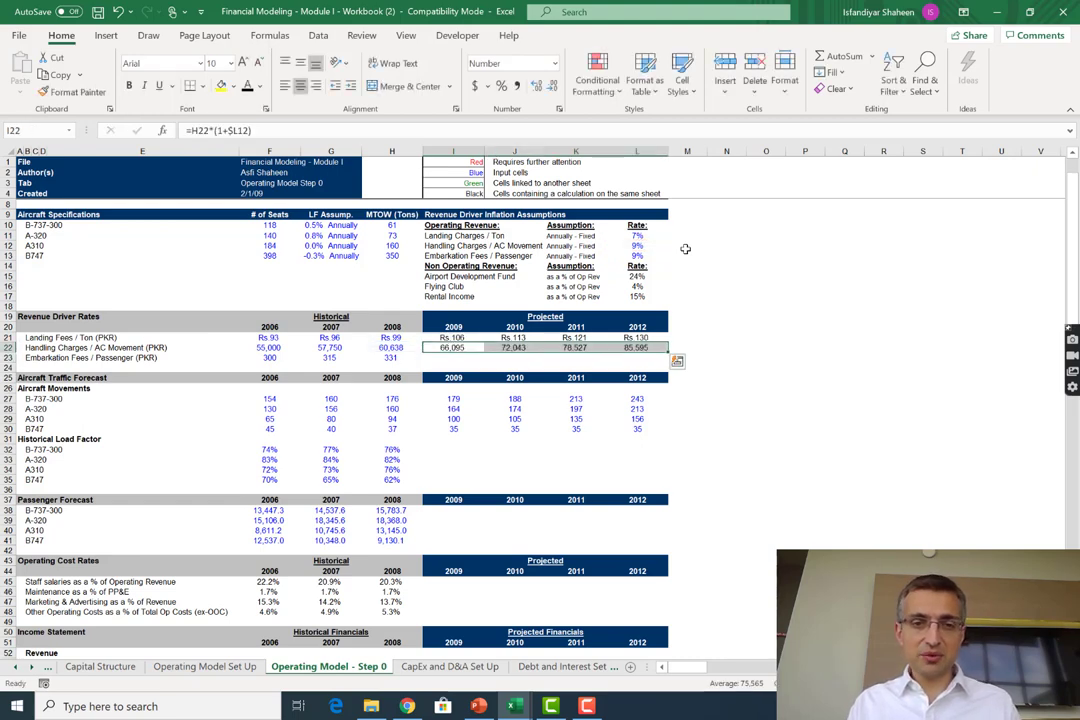
# Inspect the 2010 and 2011 handling charge formulas and reselect the projected years
pyautogui.press('Tab')
pyautogui.press('F2')
pyautogui.press('Tab')
pyautogui.press('F2')
pyautogui.press('Escape')
pyautogui.press('Left')
pyautogui.press('Left')
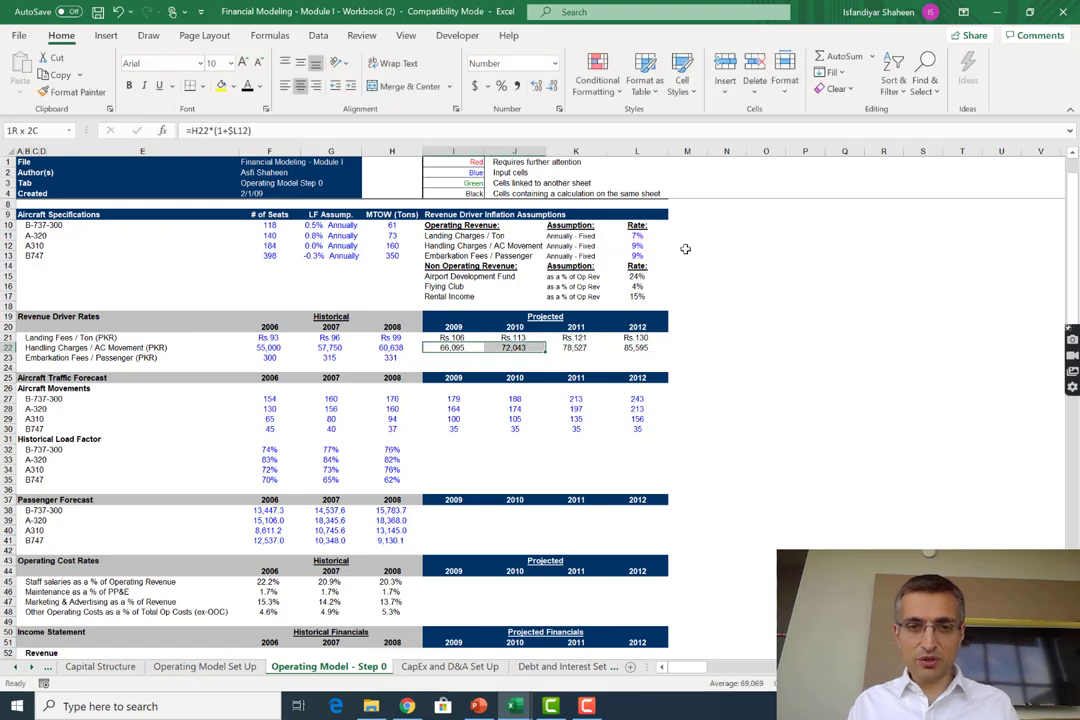
pyautogui.hotkey('shift', 'Right')
pyautogui.hotkey('shift', 'Right')
pyautogui.hotkey('shift', 'Right')
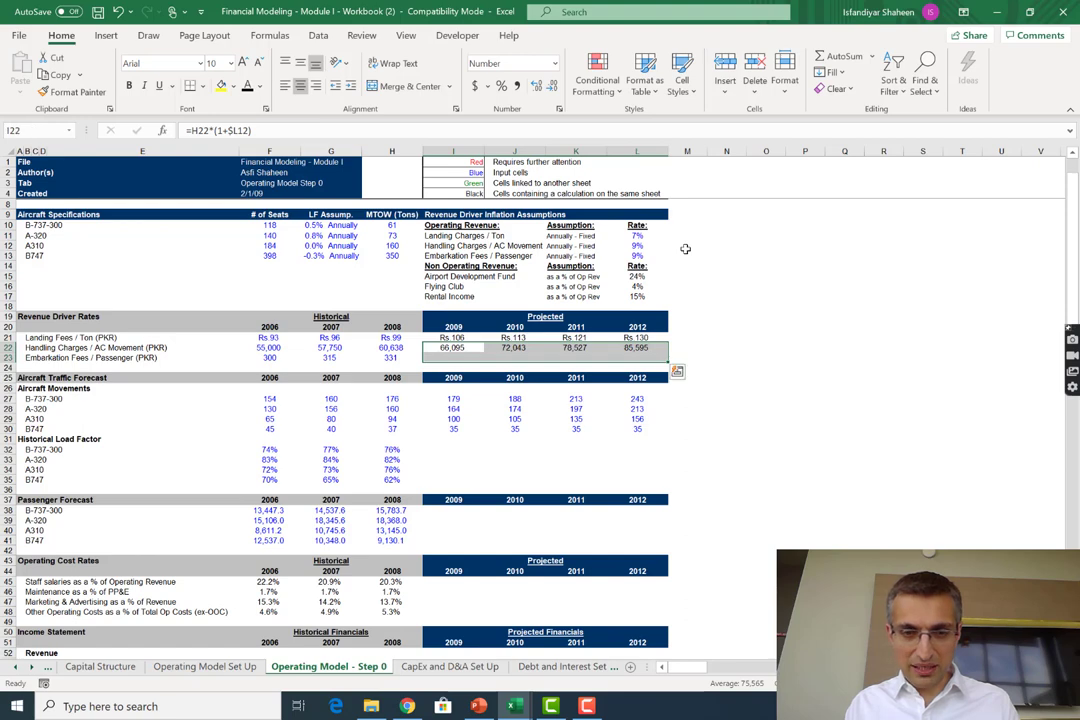
# Fill the handling charges formula down to embarkation fees and check the 2010 and 2012 results
pyautogui.hotkey('ctrl', 'd')
pyautogui.hotkey('shift', 'Down')
pyautogui.hotkey('ctrl', 'd')
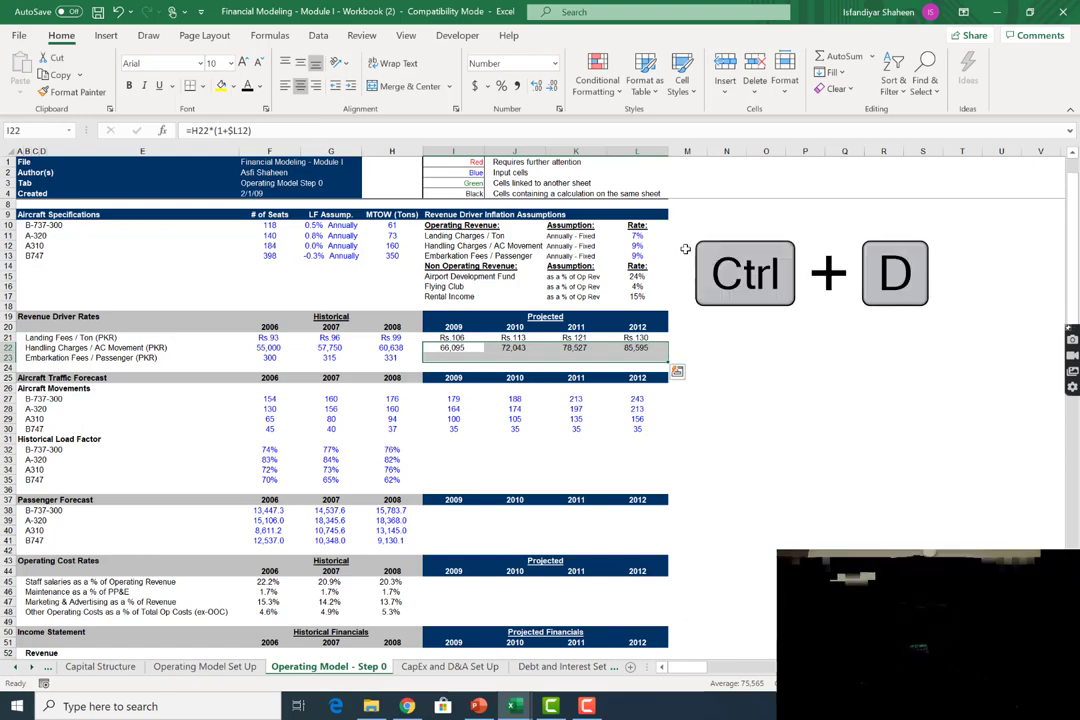
pyautogui.press('Down')
pyautogui.press('F2')
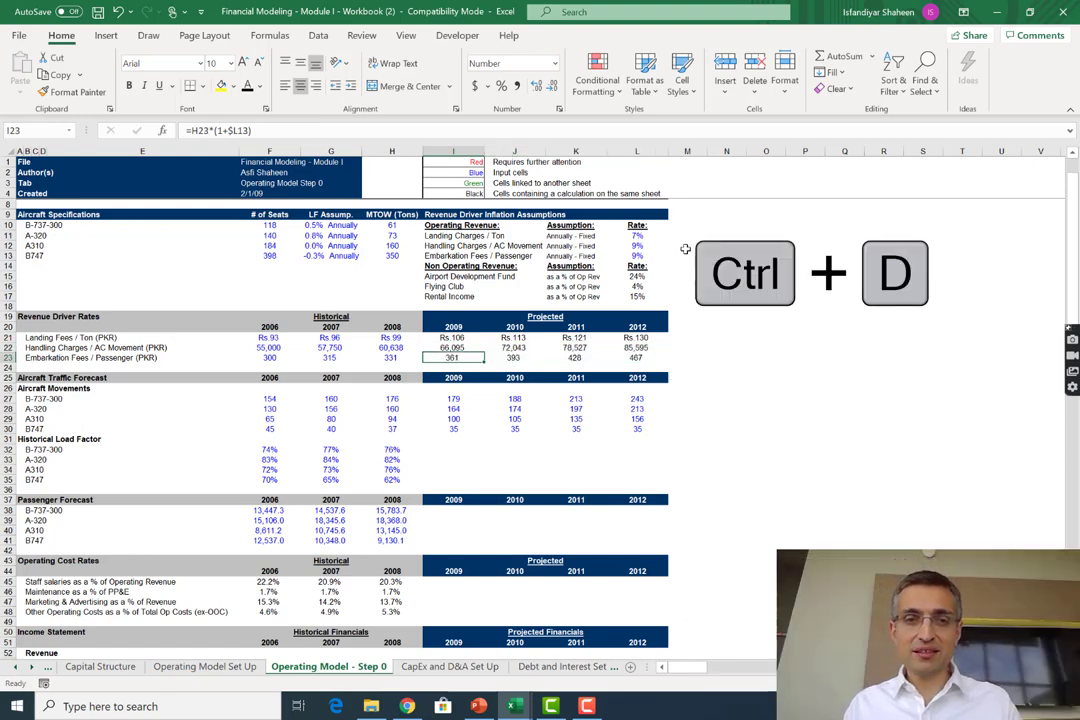
pyautogui.press('Escape')
pyautogui.press('Right')
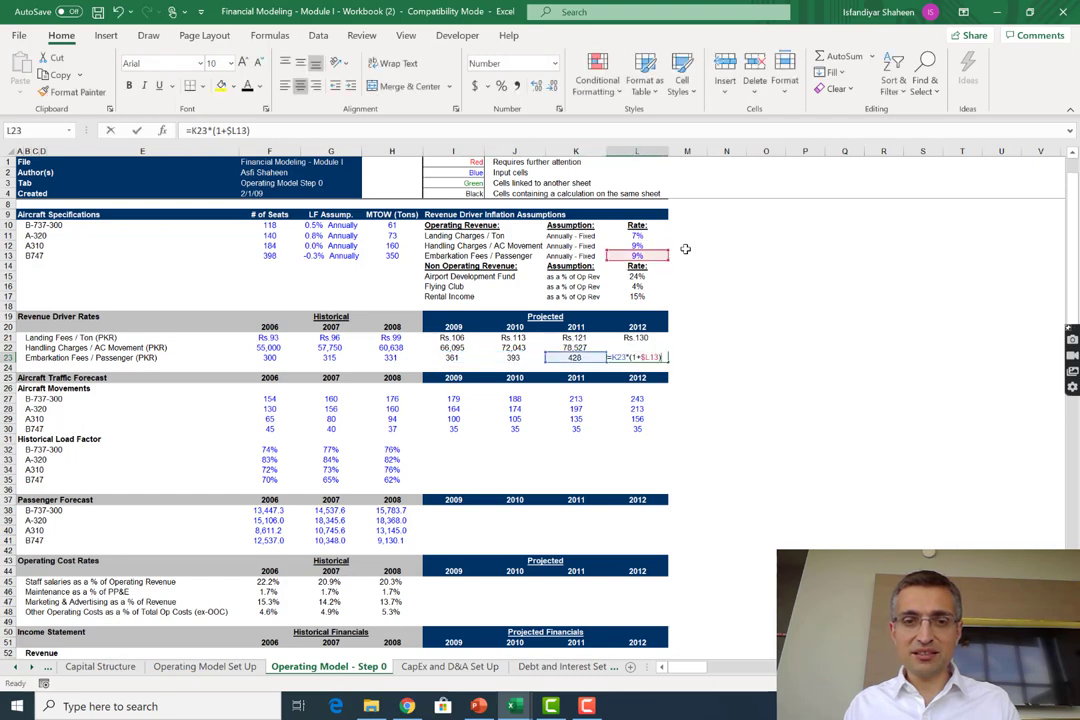
pyautogui.press('Right')
# Review the 2010 landing fee, handling charges and 2009 embarkation fee formulas
pyautogui.press('Up')
pyautogui.press('Up')
pyautogui.press('Left')
pyautogui.press('Left')
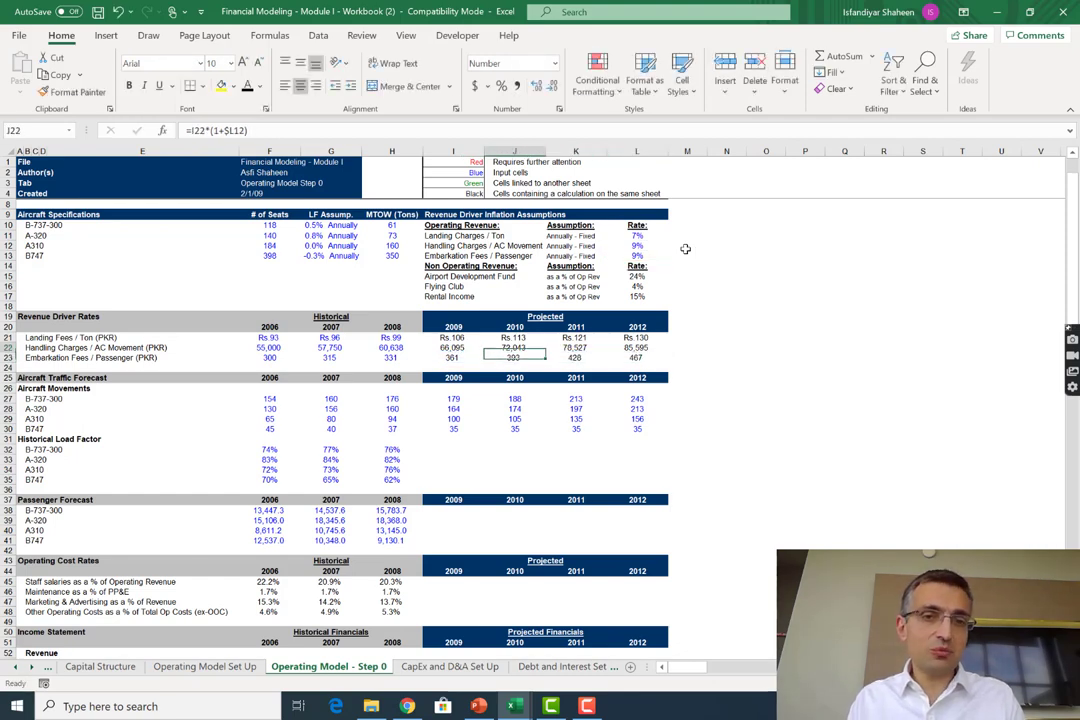
pyautogui.press('F2')
pyautogui.press('Escape')
pyautogui.press('Down')
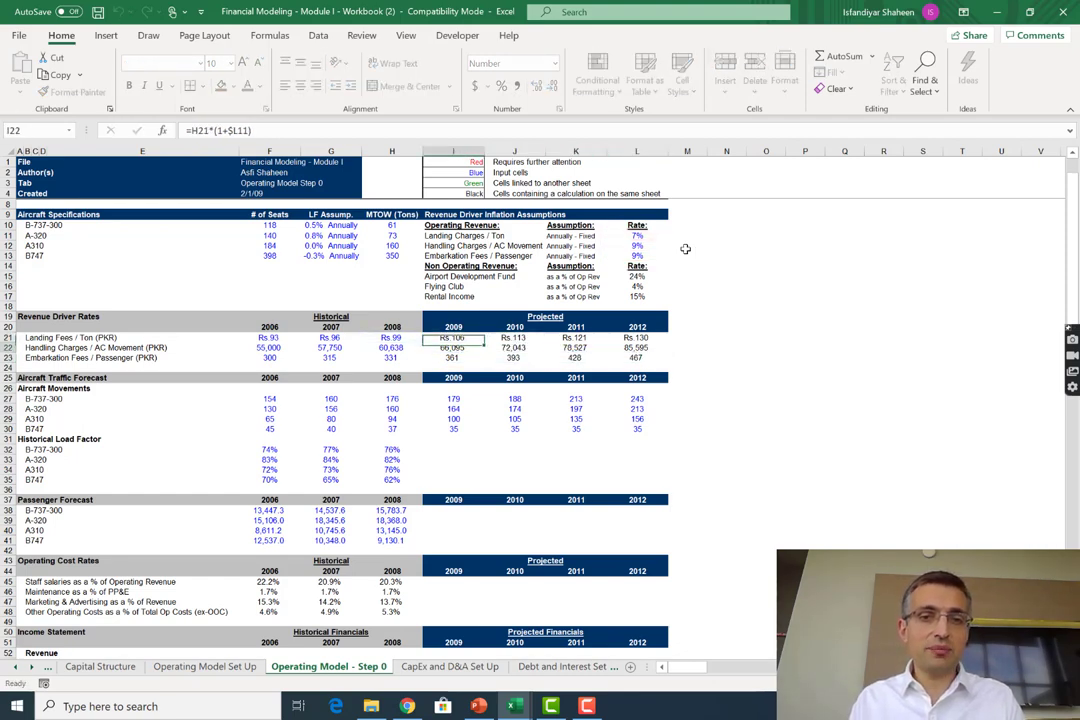
pyautogui.press('Down')
pyautogui.press('Left')
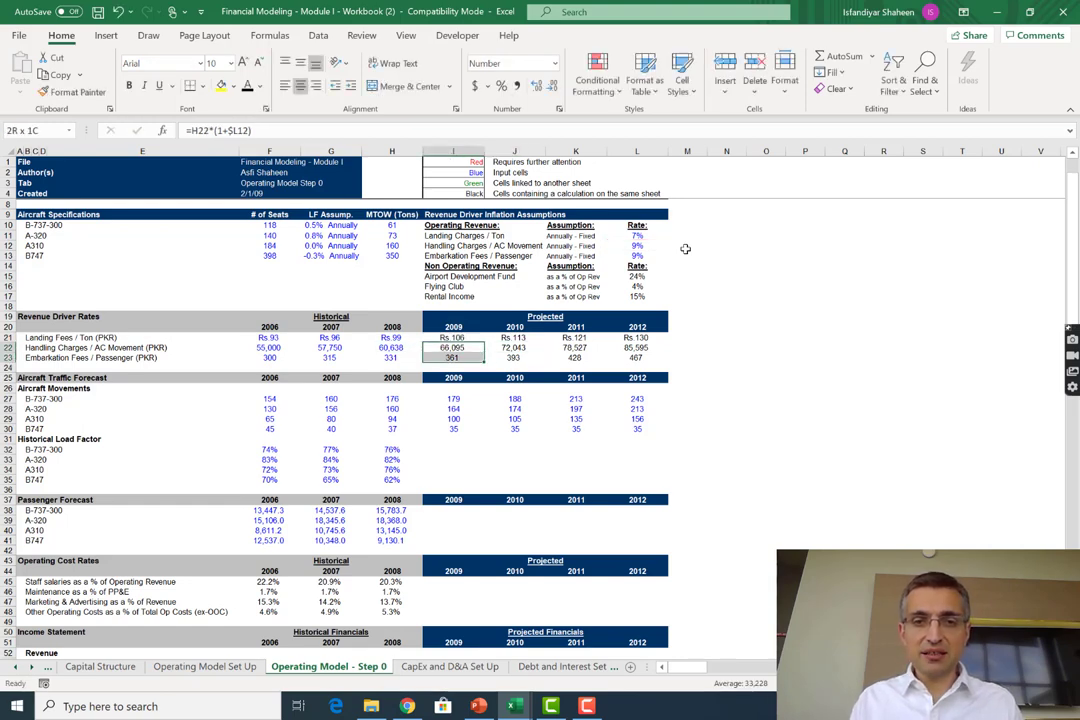
# Clear the handling and embarkation projections and the 2010–2012 landing fees
pyautogui.hotkey('shift', 'Up')
pyautogui.hotkey('shift', 'Right')
pyautogui.hotkey('shift', 'Right')
pyautogui.hotkey('shift', 'Right')
pyautogui.press('Delete')
pyautogui.press('Up')
pyautogui.press('Up')
pyautogui.press('Right')
pyautogui.hotkey('shift', 'Right')
pyautogui.hotkey('shift', 'Right')
pyautogui.press('Delete')
pyautogui.press('Left')
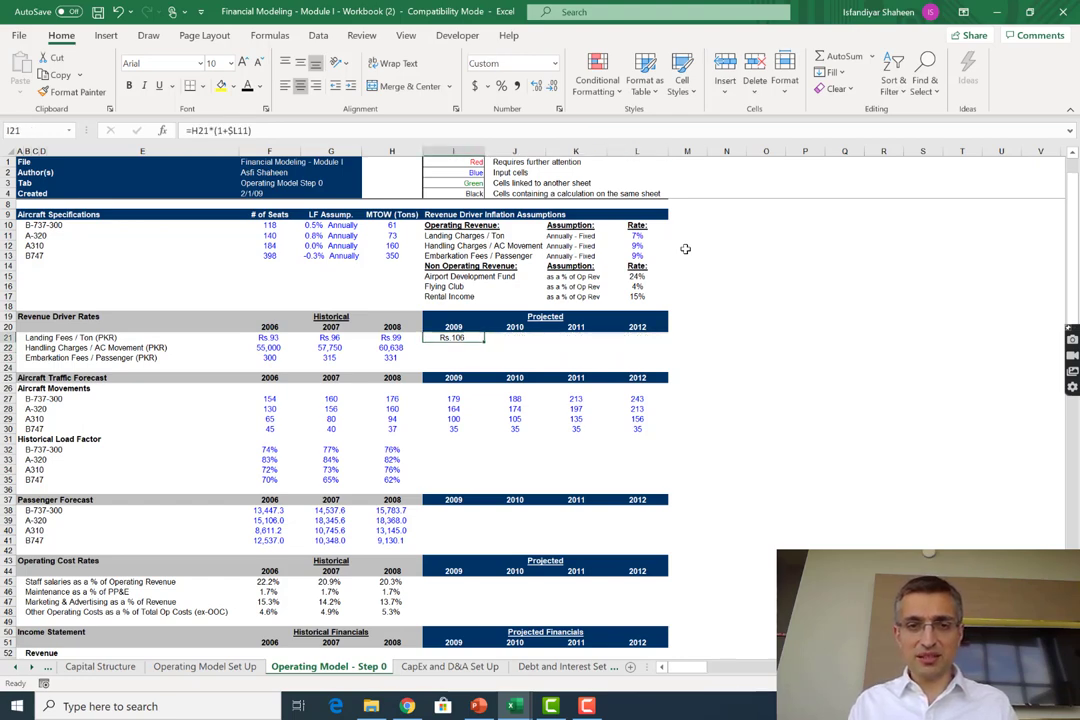
# Refill landing fees rightward and the two rows below downward, giving embarkation fees Rs.361 to Rs.467
pyautogui.hotkey('shift', 'Right')
pyautogui.hotkey('shift', 'Right')
pyautogui.hotkey('shift', 'Right')
pyautogui.hotkey('ctrl', 'r')
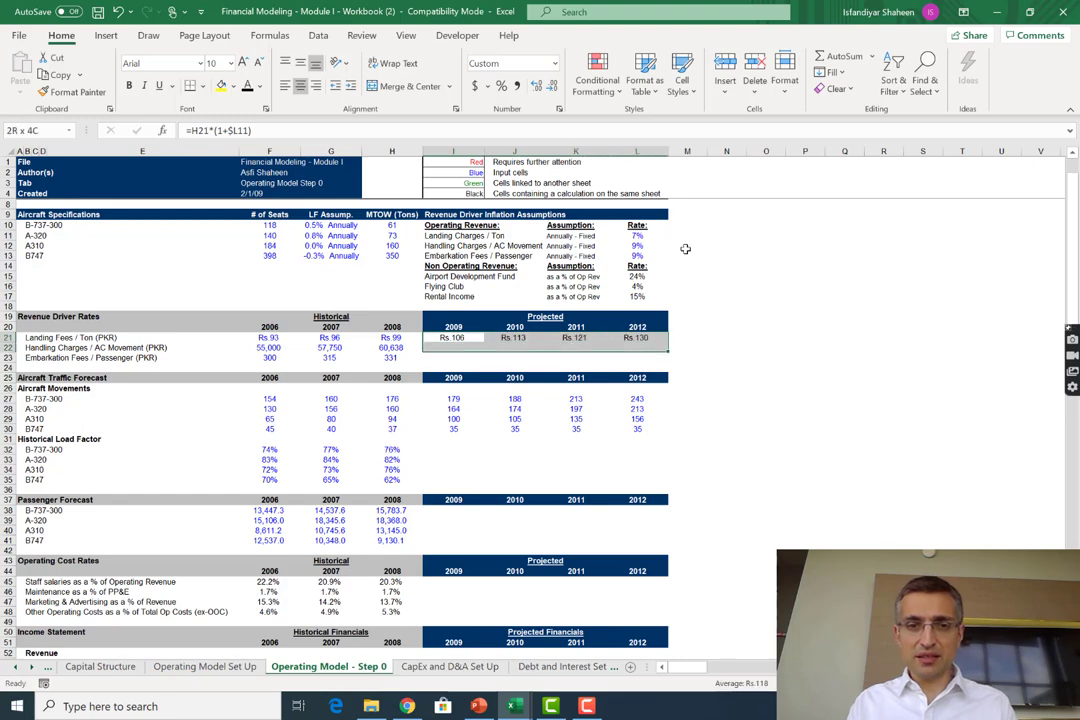
pyautogui.hotkey('shift', 'Down')
pyautogui.hotkey('ctrl', 'd')
pyautogui.press('Down')
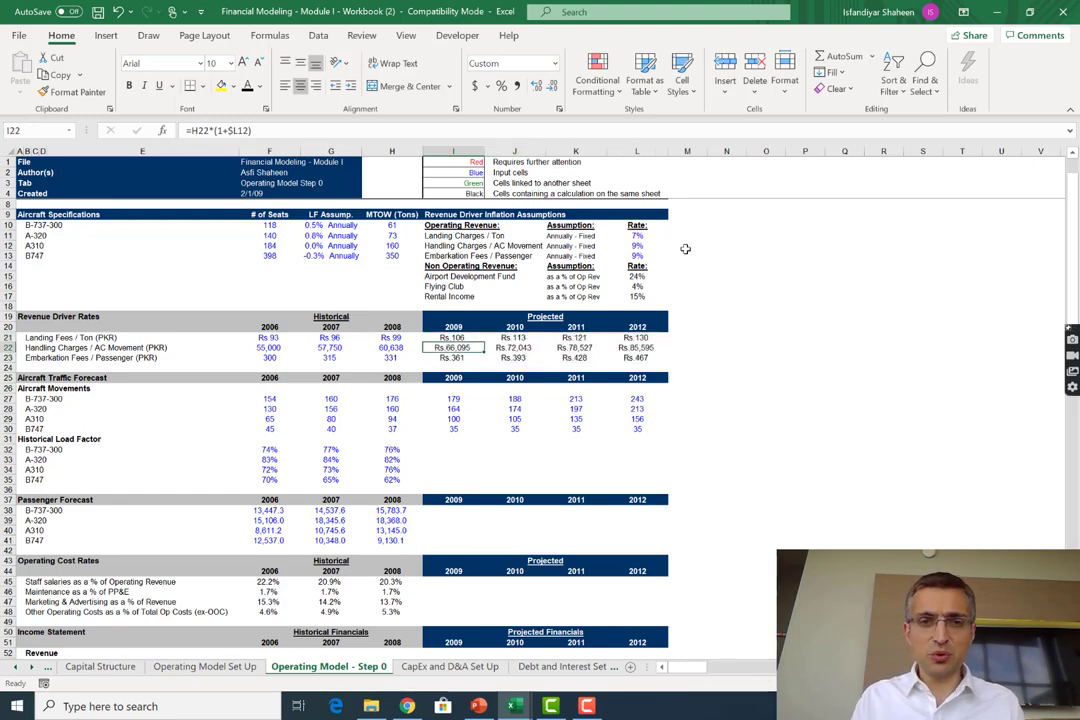
pyautogui.hotkey('shift', 'Down')
pyautogui.hotkey('shift', 'Right')
pyautogui.hotkey('shift', 'Right')
pyautogui.hotkey('shift', 'Right')
pyautogui.hotkey('ctrl', 'r')
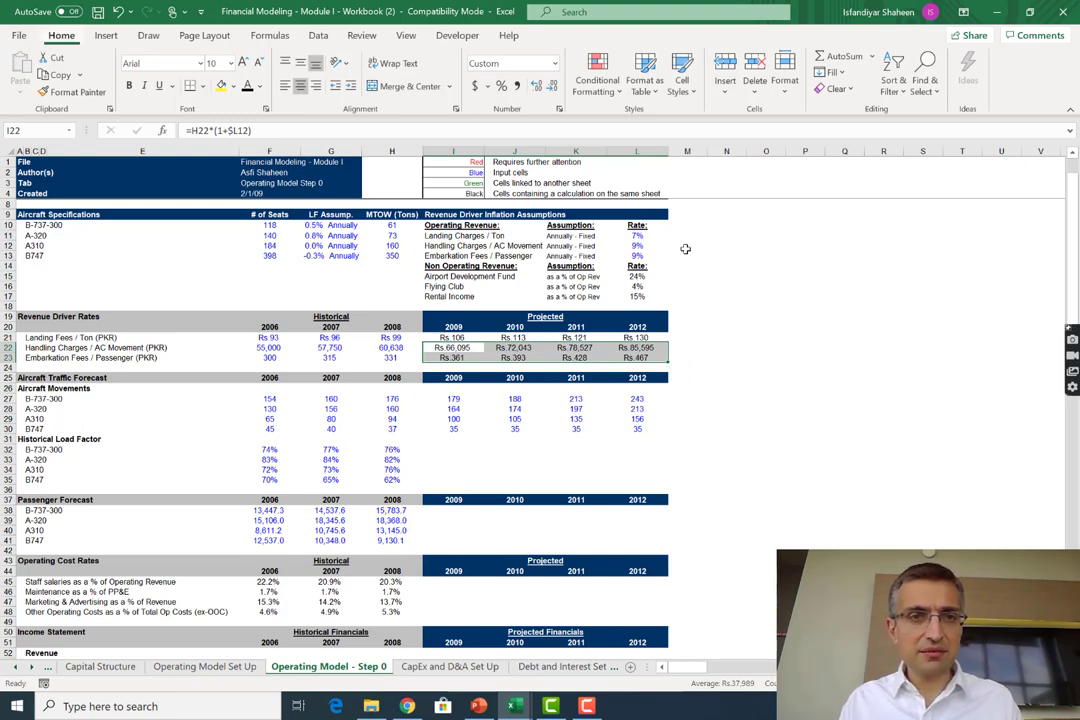
# Apply comma style with no decimals to the projected handling and embarkation rows
pyautogui.press('alt')
pyautogui.press('h')
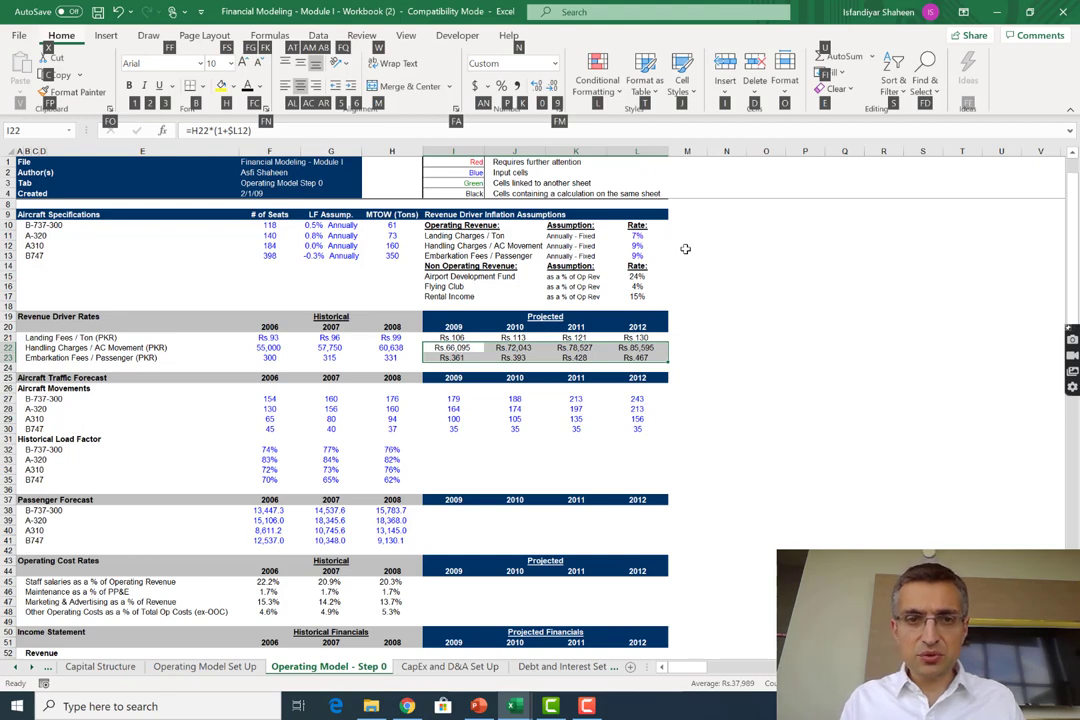
pyautogui.press('k')
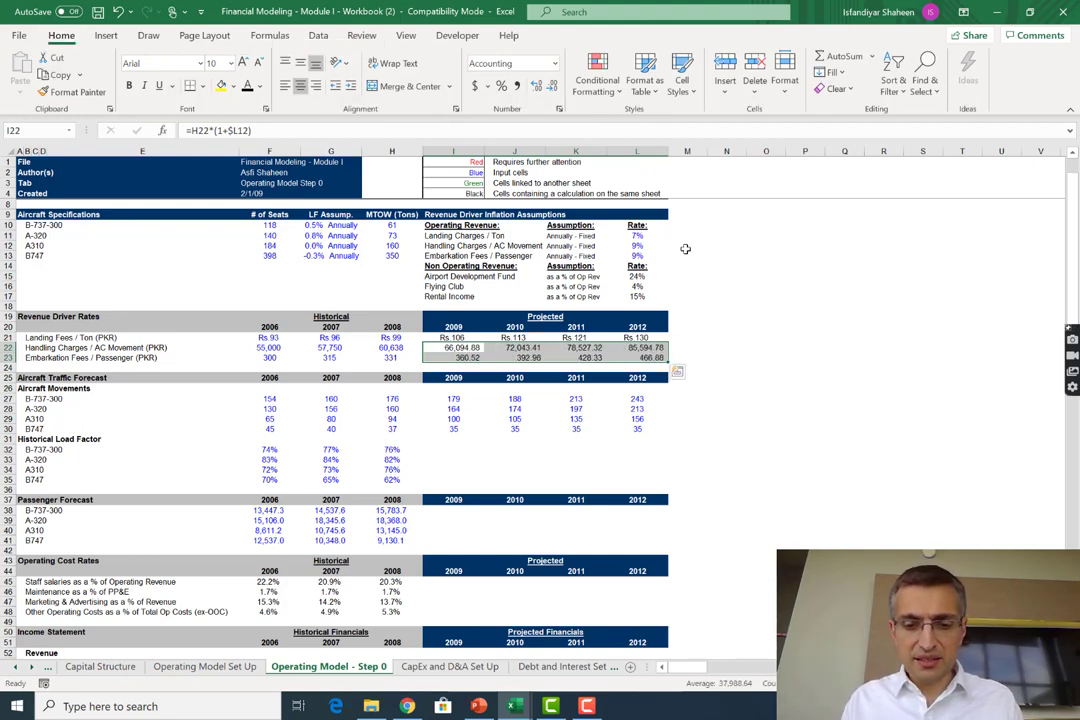
pyautogui.press('alt')
pyautogui.press('h')
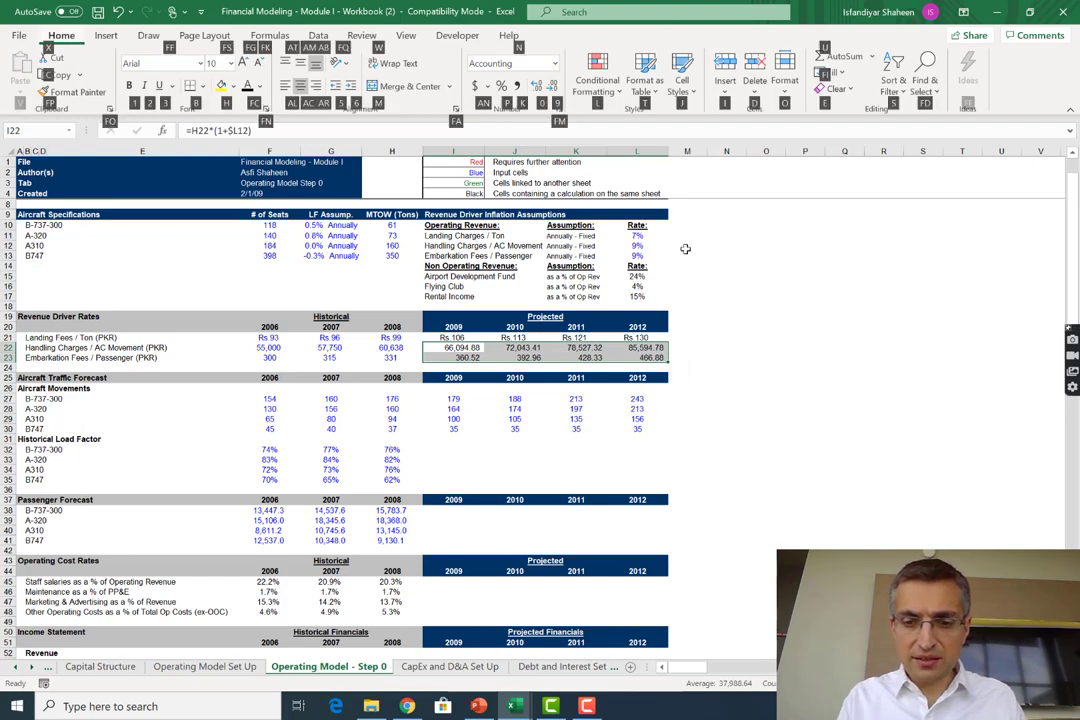
pyautogui.press('9')
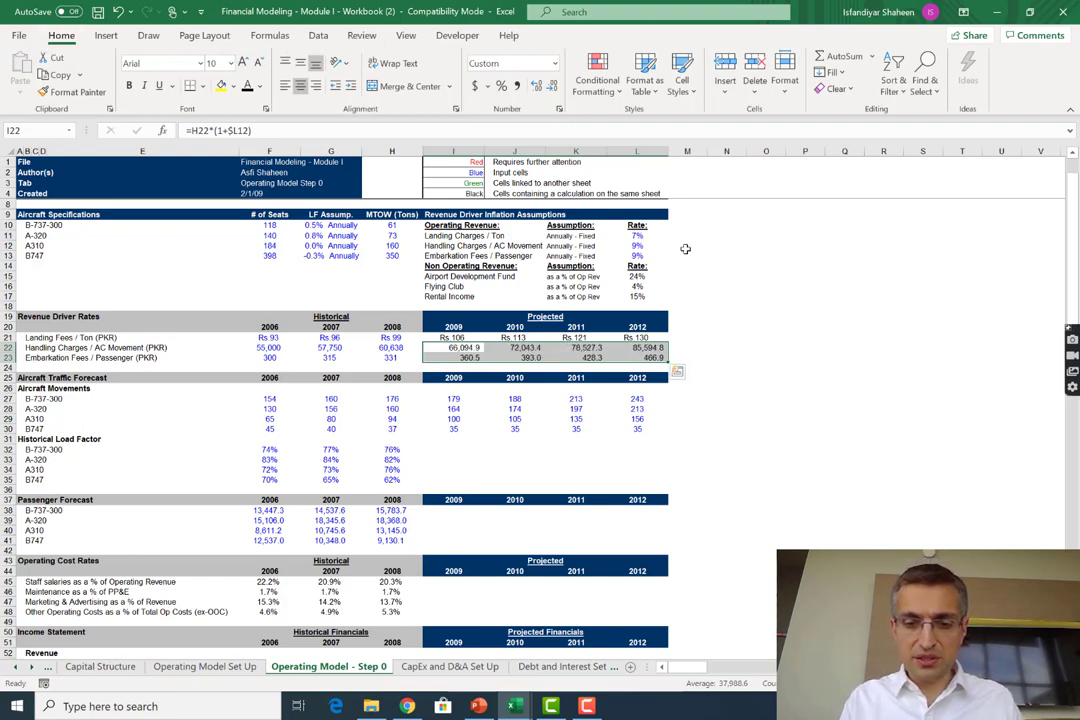
pyautogui.press('alt')
pyautogui.press('h')
pyautogui.press('9')
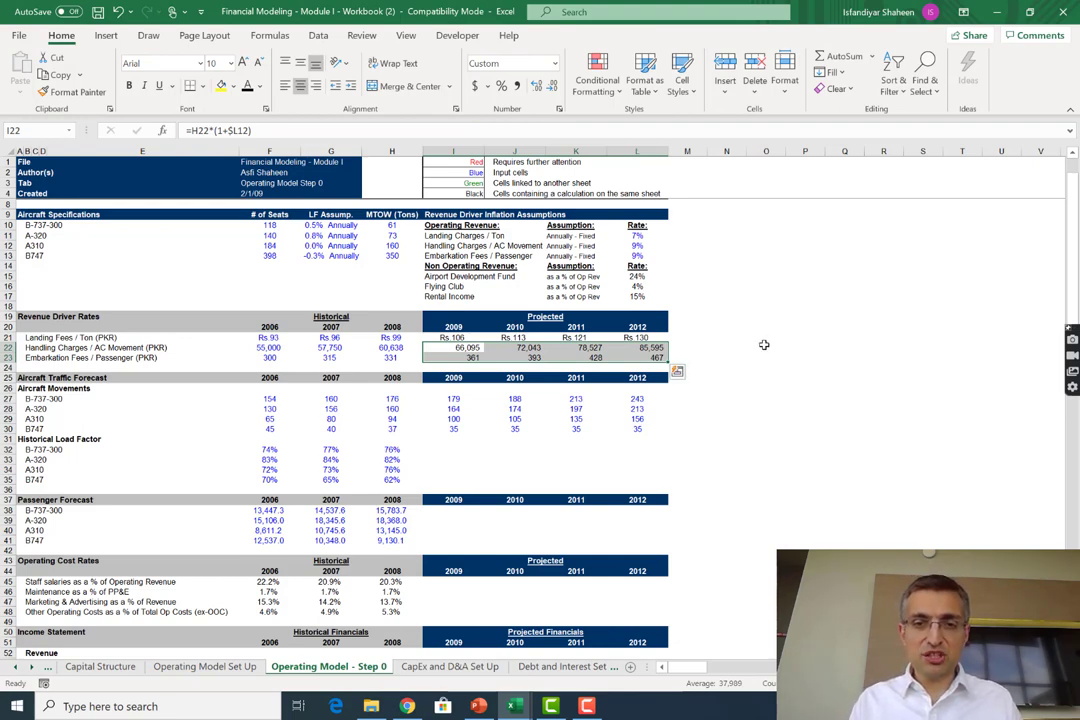
# Fill the landing fees row down over the two projected rows and select the handling charges row
pyautogui.press('Right')
pyautogui.press('Right')
pyautogui.press('Right')
pyautogui.press('Left')
pyautogui.press('Up')
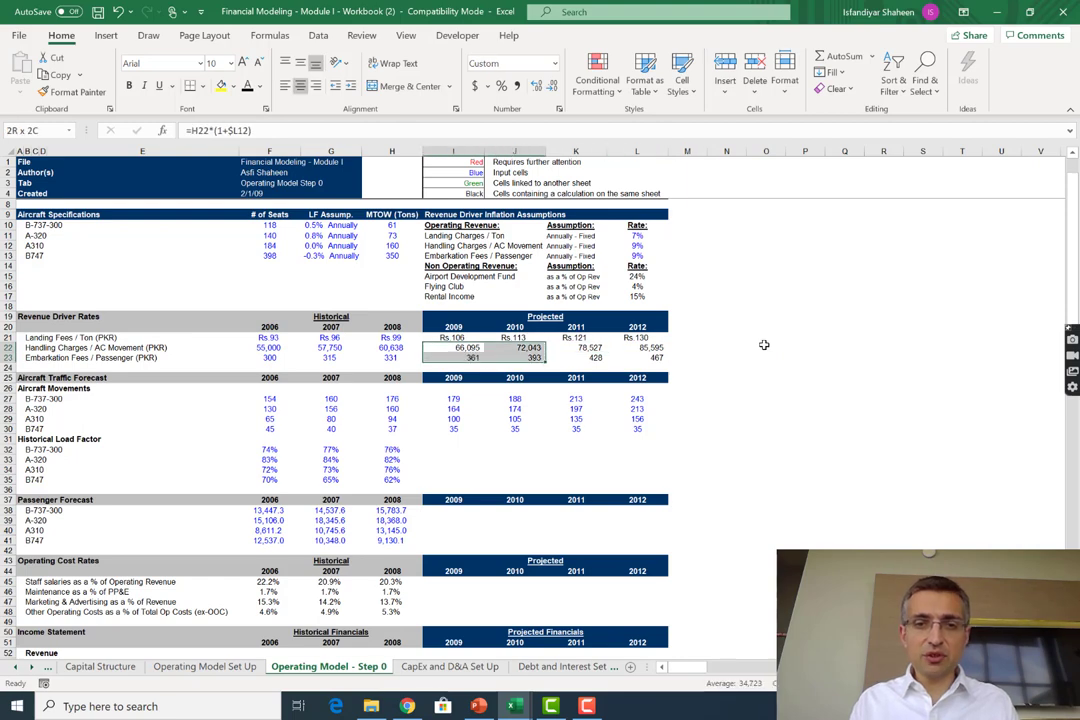
pyautogui.hotkey('shift', 'Left')
pyautogui.hotkey('shift', 'Left')
pyautogui.hotkey('shift', 'Down')
pyautogui.press('Left')
pyautogui.hotkey('shift', 'Right')
pyautogui.hotkey('shift', 'Right')
pyautogui.hotkey('shift', 'Right')
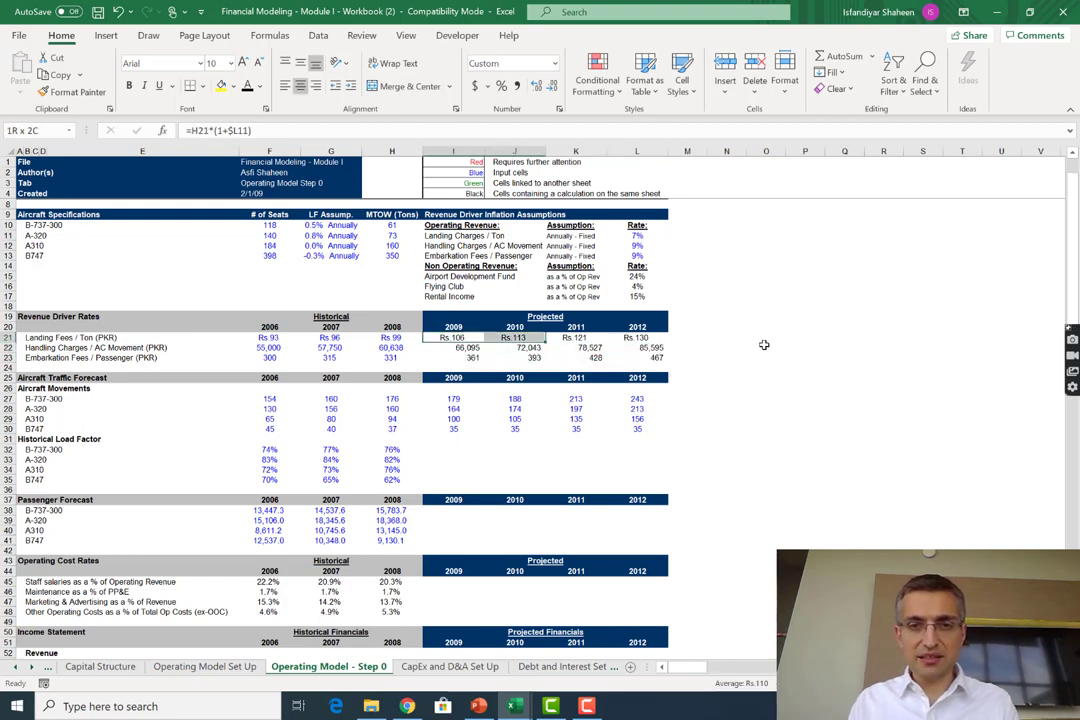
pyautogui.hotkey('shift', 'Down')
pyautogui.hotkey('shift', 'Down')
pyautogui.hotkey('ctrl', 'd')
pyautogui.press('Down')
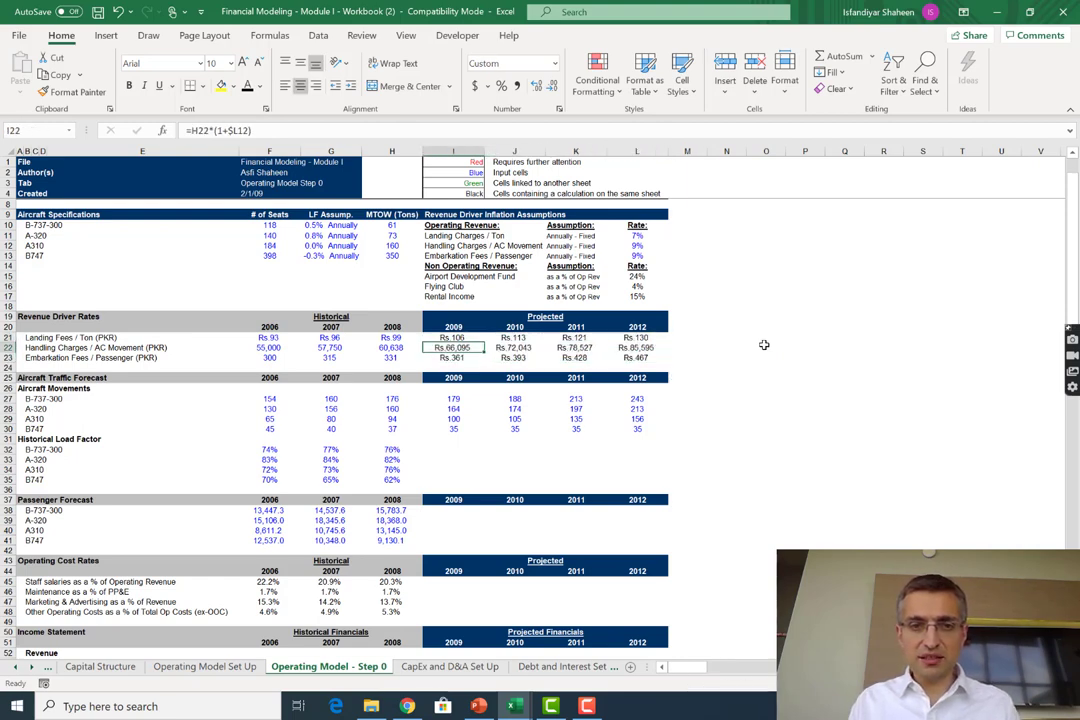
pyautogui.hotkey('shift', 'Right')
pyautogui.hotkey('shift', 'Right')
pyautogui.hotkey('shift', 'Right')
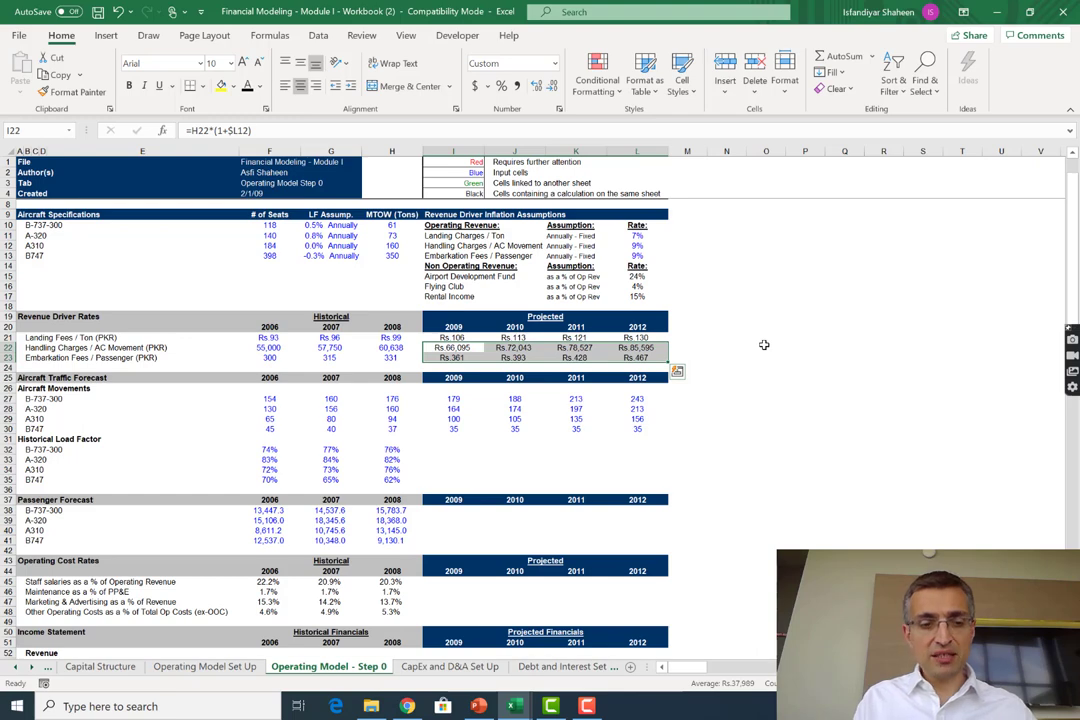
# In Format Cells remove the Rs. prefix from the custom code, leaving plain 66,095 and 361
pyautogui.hotkey('ctrl', '1')
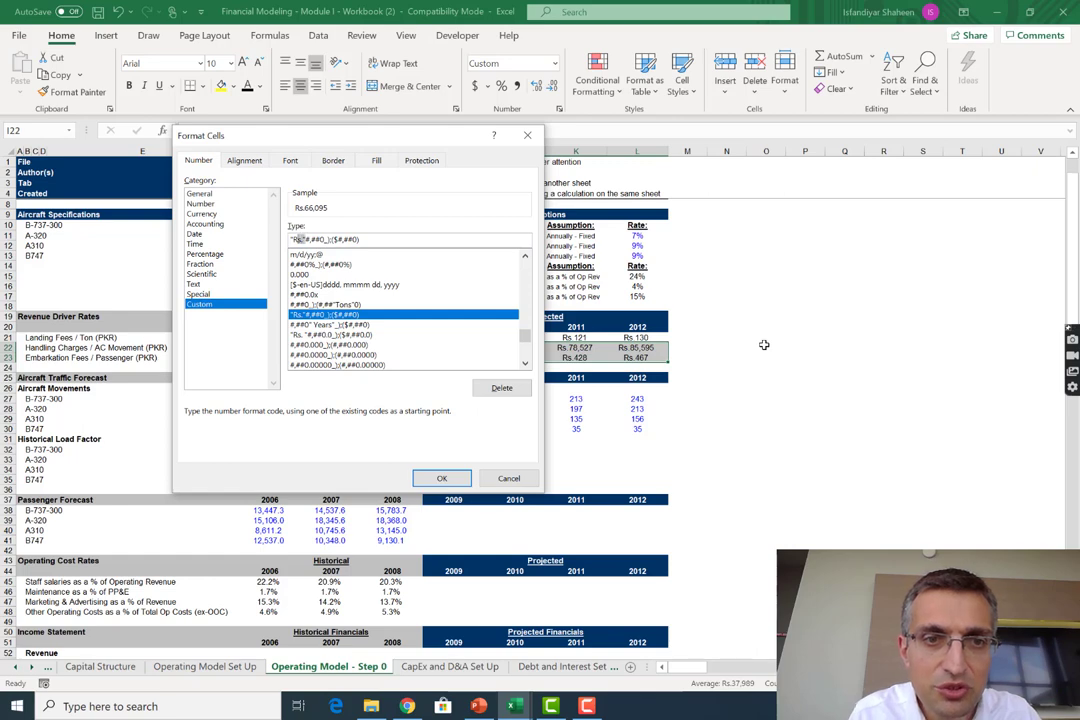
pyautogui.press('BackSpace')
pyautogui.press('BackSpace')
pyautogui.press('BackSpace')
pyautogui.press('Return')
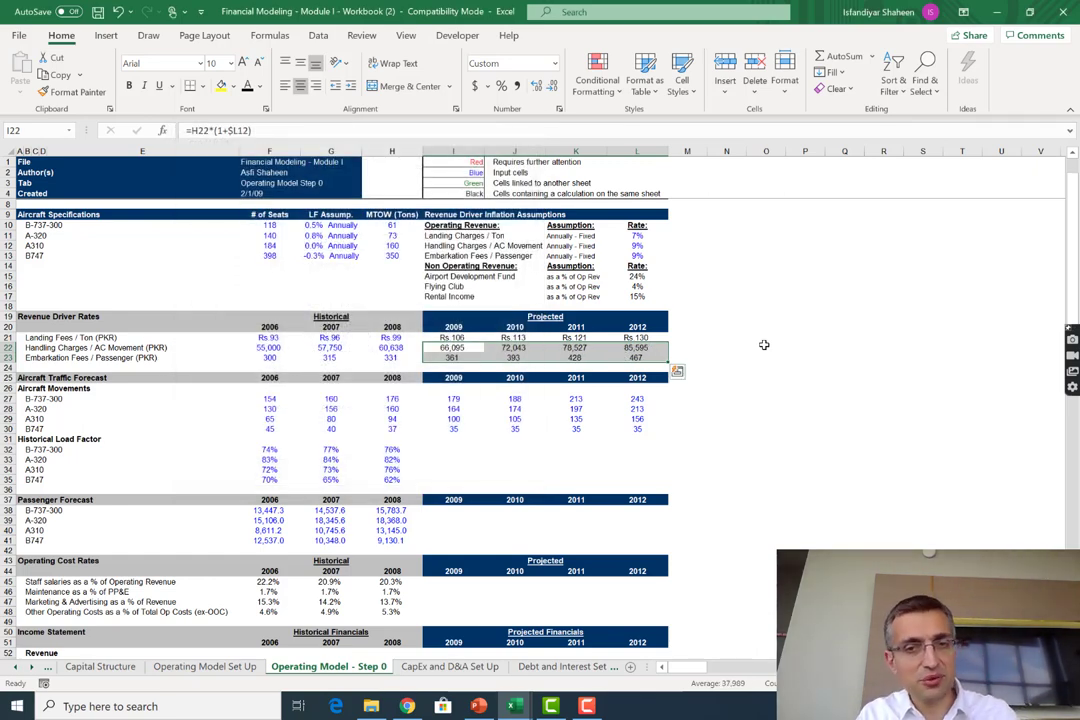
pyautogui.press('Left')
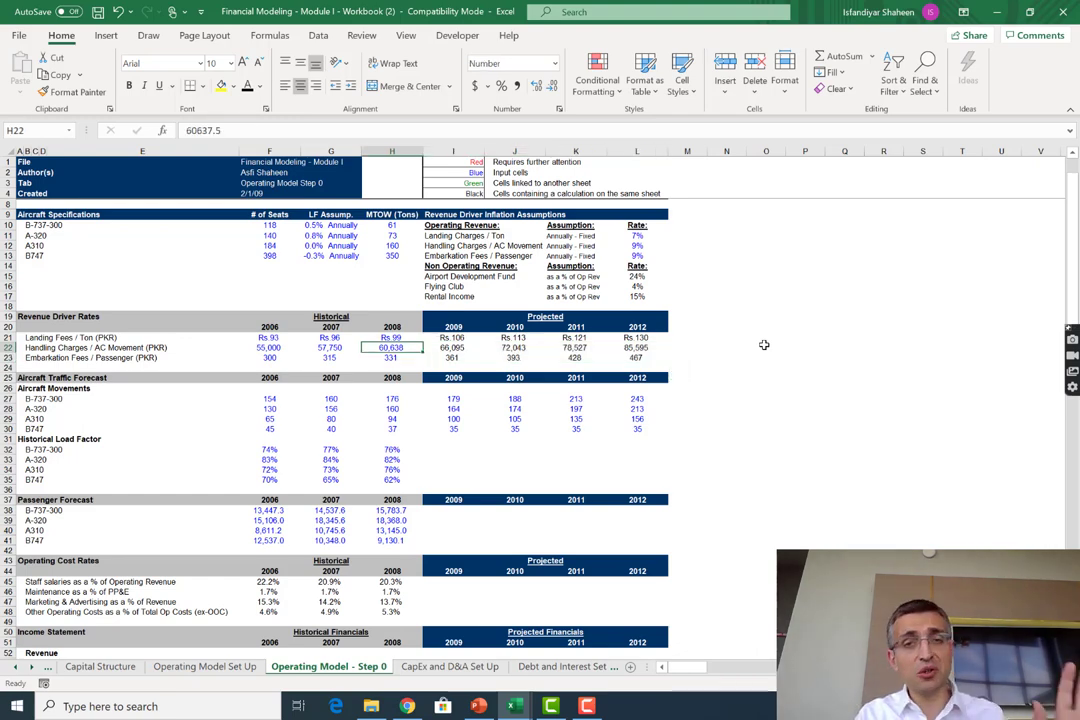
pyautogui.press('Down')
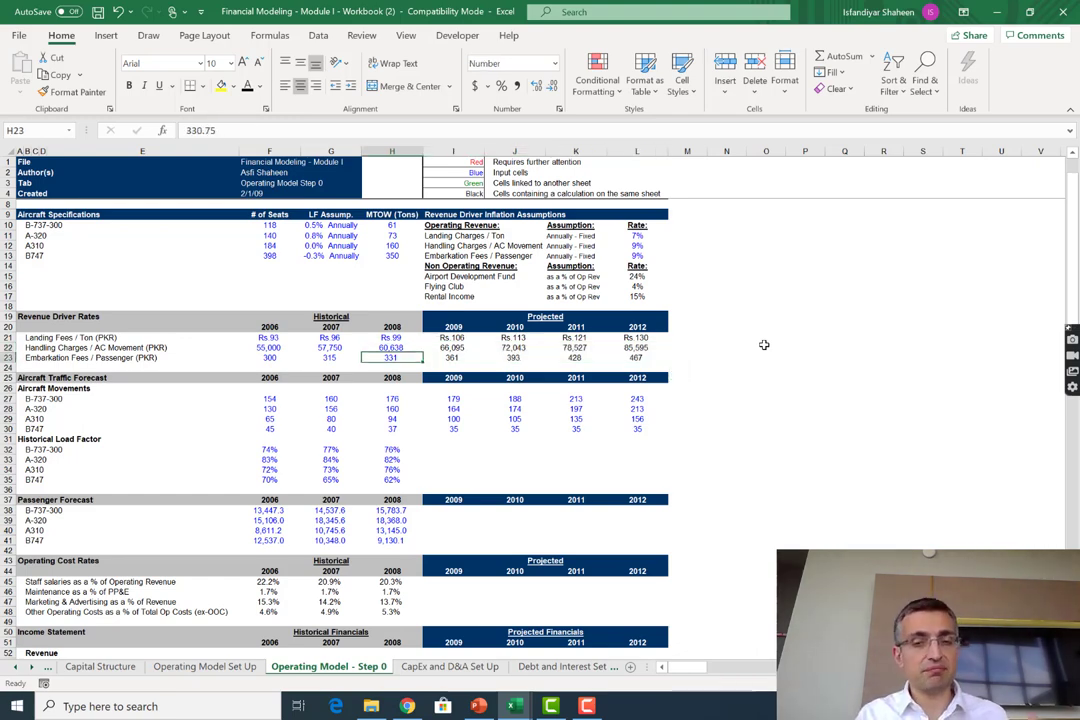
pyautogui.press('Right')
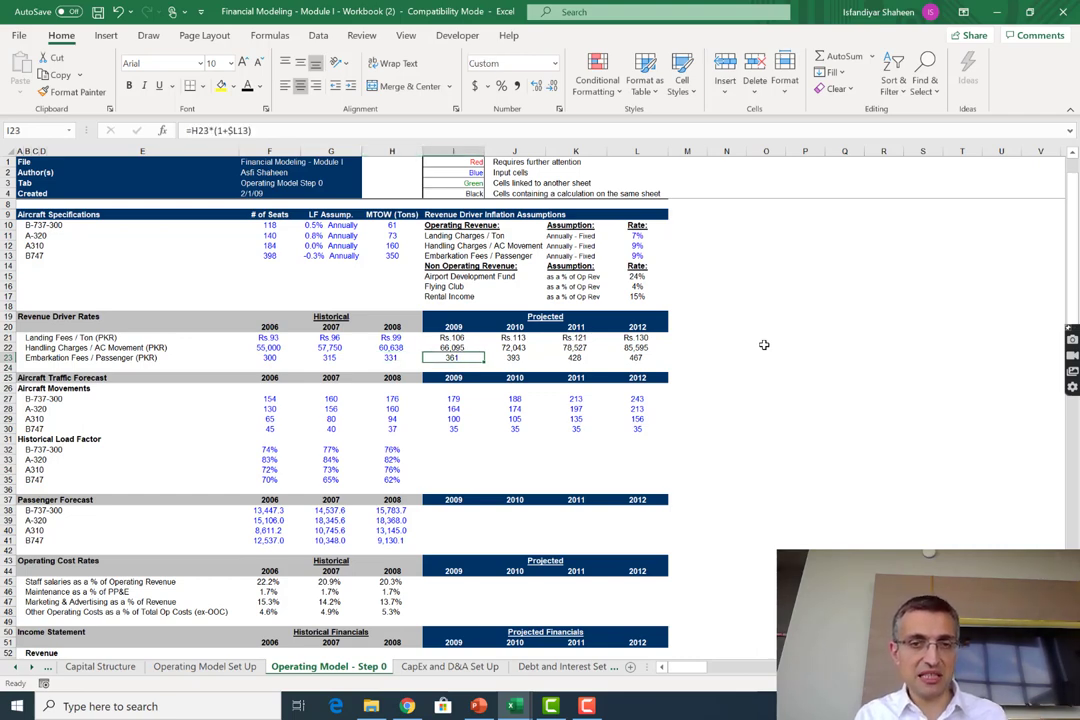
pyautogui.press('Down')
pyautogui.press('Down')
pyautogui.press('Down')
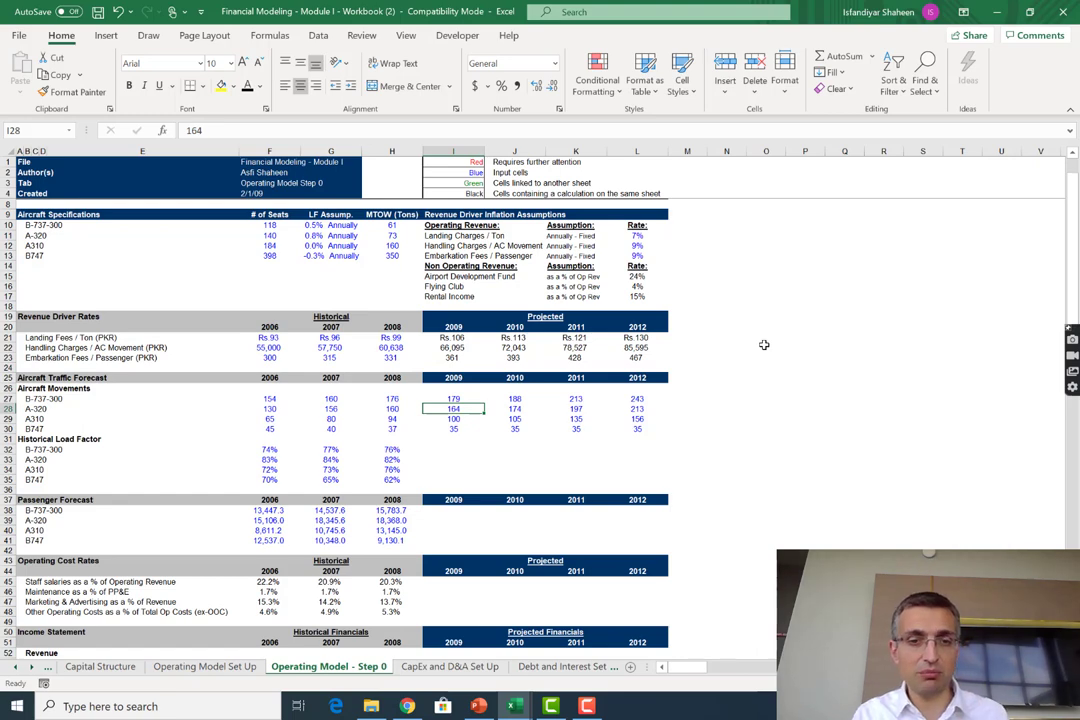
pyautogui.press('Down')
pyautogui.press('Down')
pyautogui.press('Down')
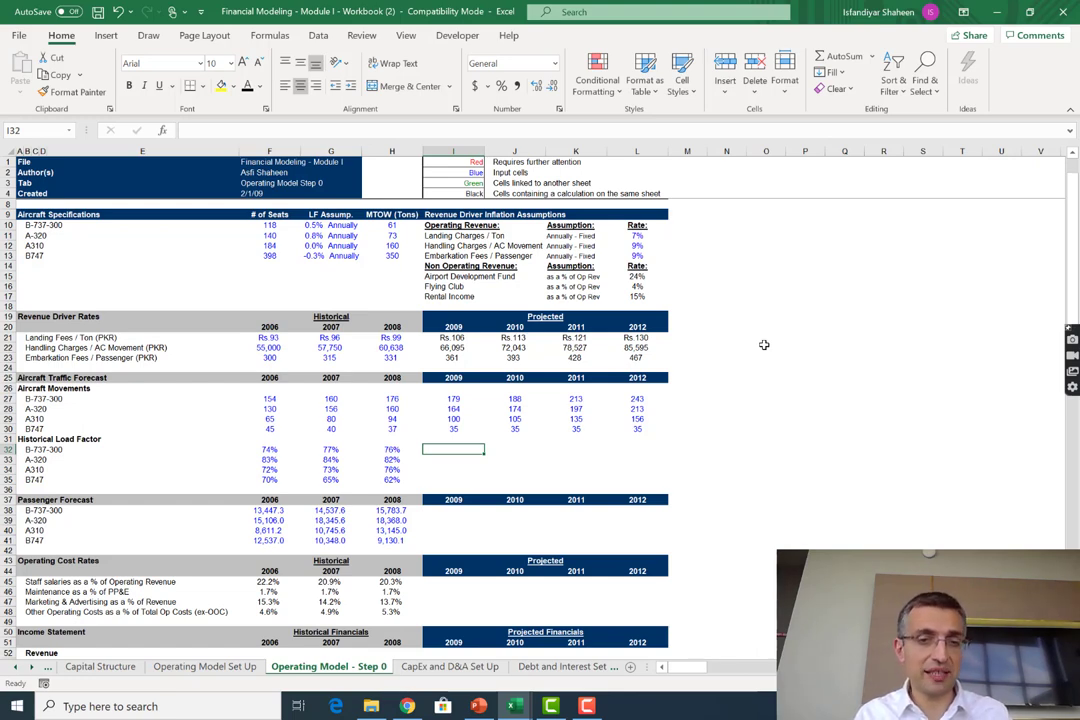
pyautogui.press('Up')
pyautogui.press('Up')
pyautogui.press('Up')
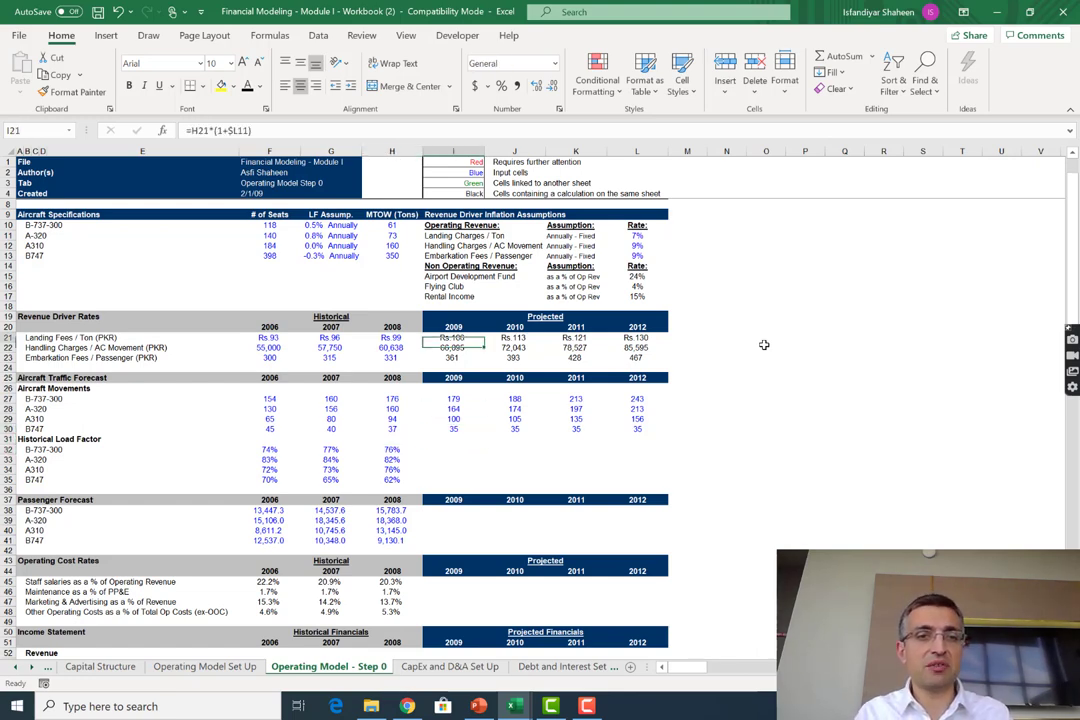
pyautogui.press('Left')
pyautogui.press('Left')
pyautogui.press('Up')
pyautogui.press('Up')
pyautogui.press('Up')
pyautogui.hotkey('shift', 'Down')
pyautogui.hotkey('shift', 'Down')
pyautogui.hotkey('shift', 'Down')
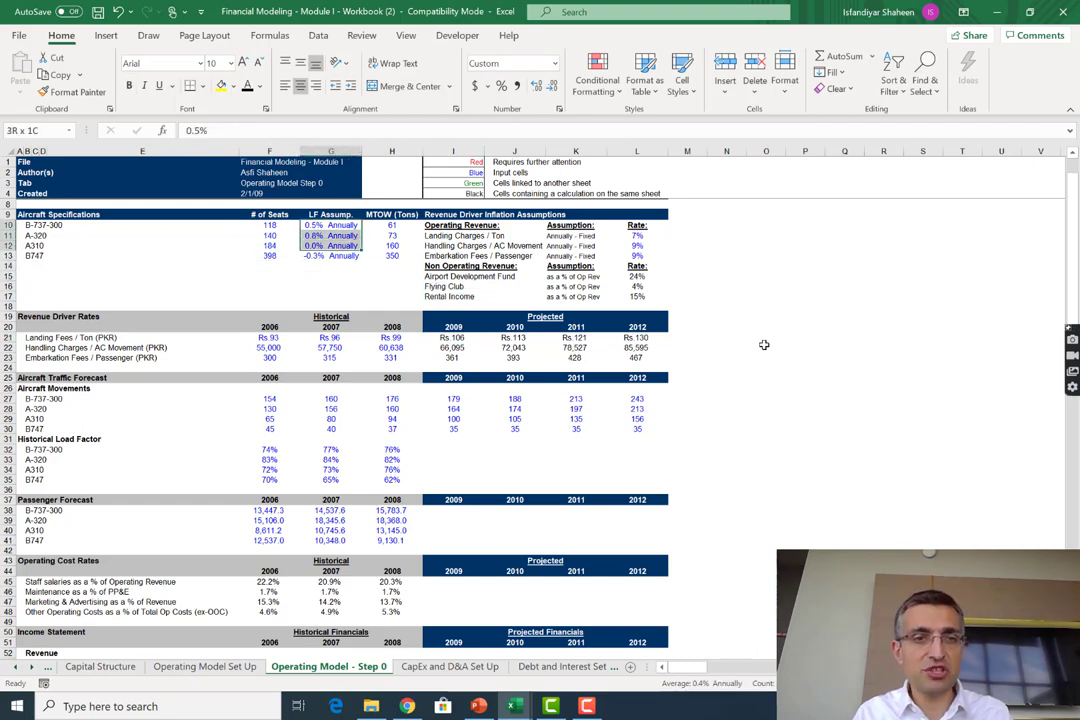
pyautogui.hotkey('shift', 'Down')
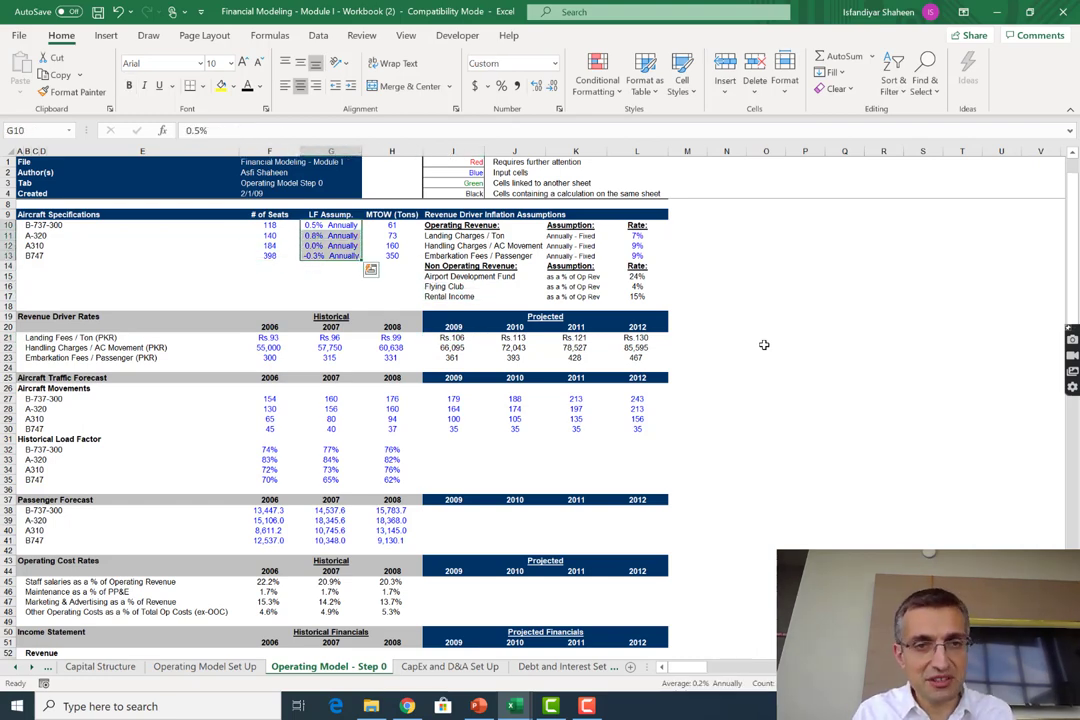
pyautogui.press('Down')
pyautogui.press('Down')
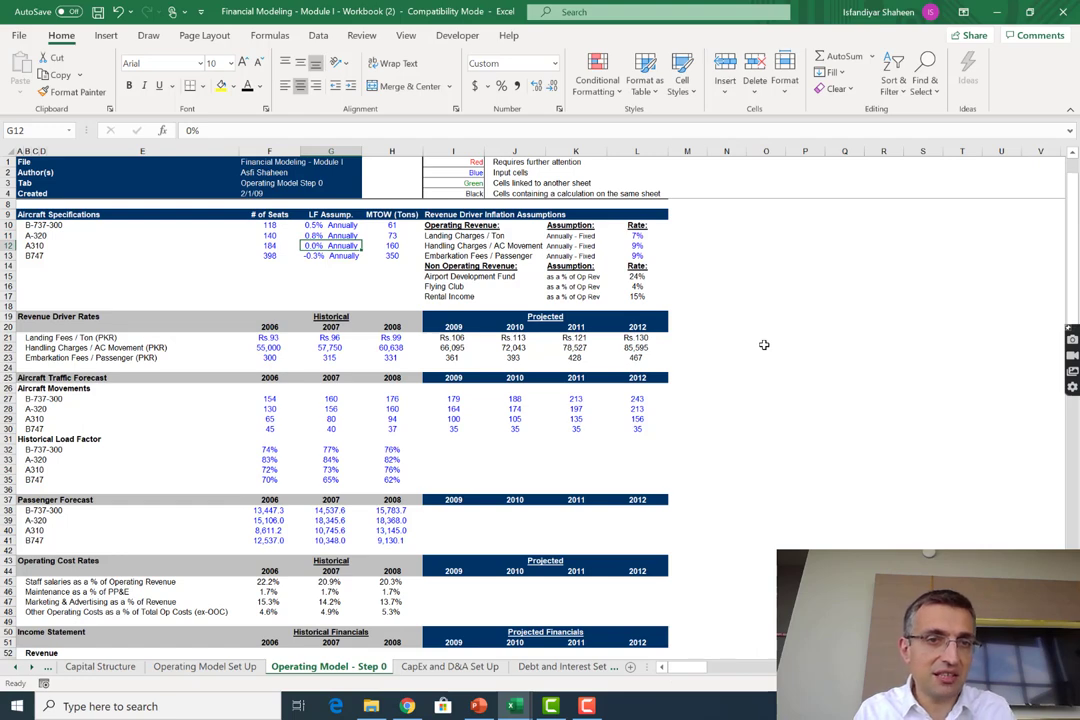
pyautogui.press('Down')
pyautogui.press('Down')
pyautogui.press('Down')
pyautogui.press('Down')
pyautogui.press('Down')
pyautogui.press('Down')
pyautogui.press('Down')
pyautogui.press('Down')
pyautogui.press('Down')
pyautogui.press('Right')
pyautogui.press('Right')
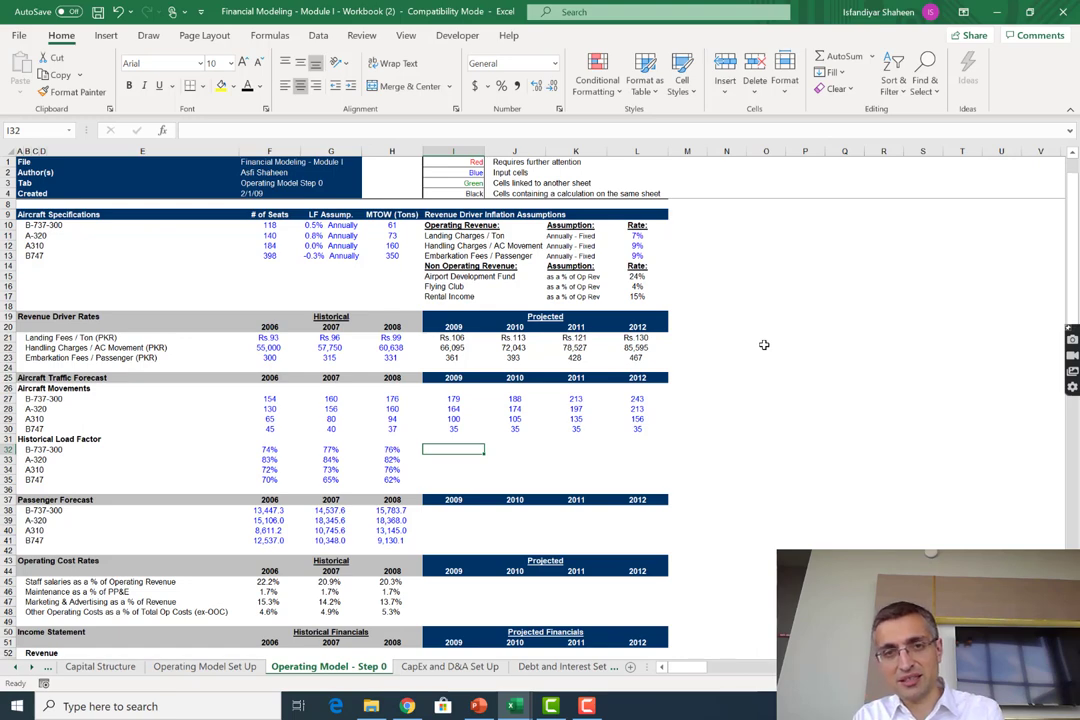
pyautogui.write('=')
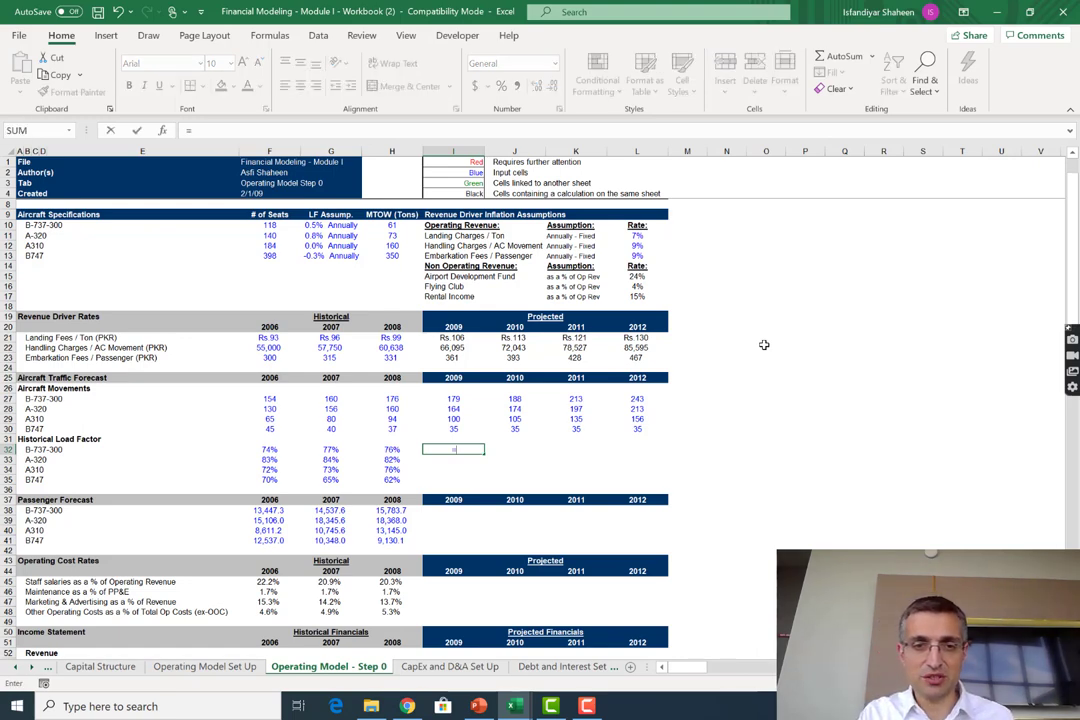
# Enter the 2009 B-737-300 load factor as =H32+$G10, giving 76.500%
pyautogui.press('Left')
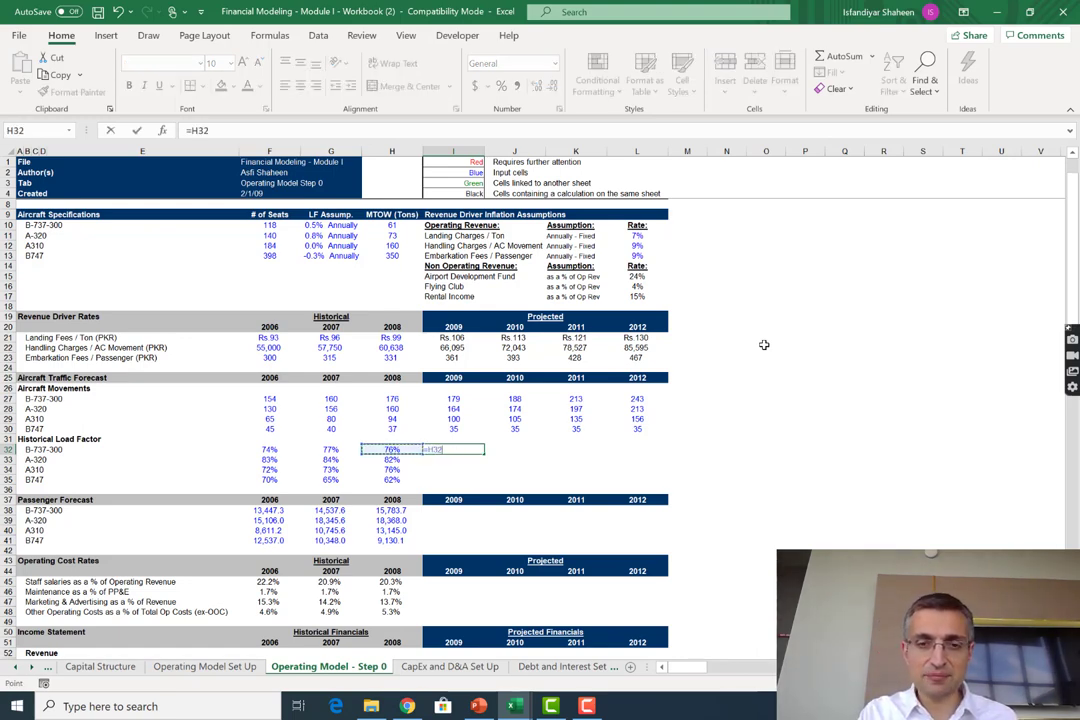
pyautogui.write('+')
pyautogui.press('Left')
pyautogui.press('Up')
pyautogui.press('Up')
pyautogui.press('Up')
pyautogui.press('Left')
pyautogui.press('Up')
pyautogui.press('Up')
pyautogui.press('Up')
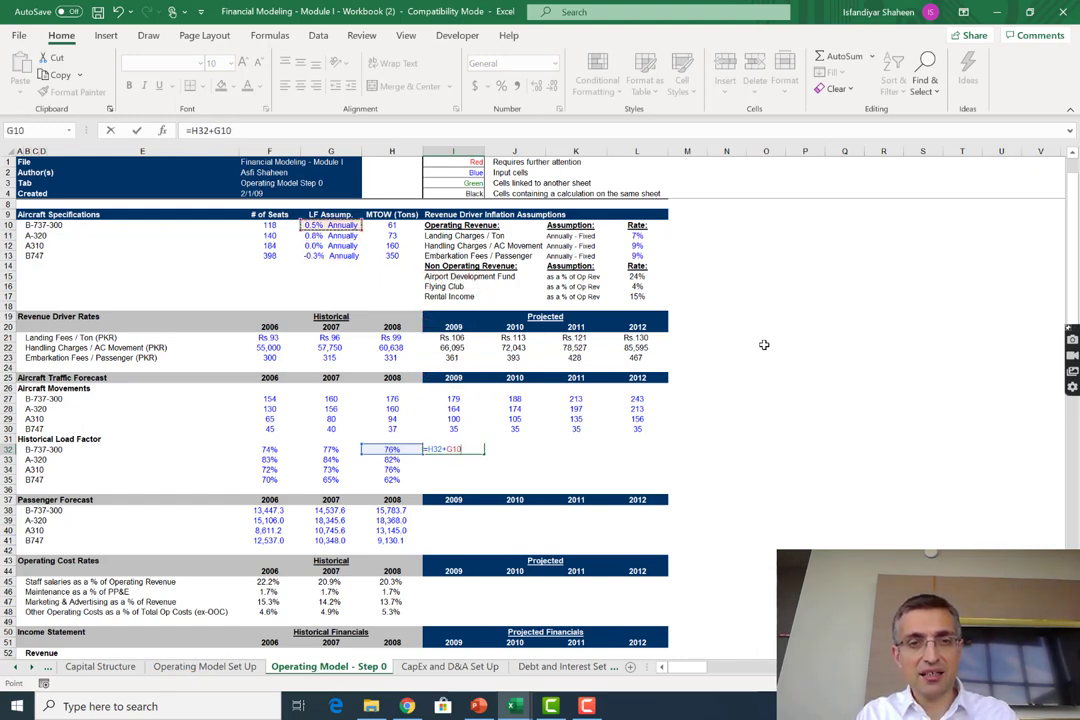
pyautogui.press('F4')
pyautogui.press('F4')
pyautogui.press('F4')
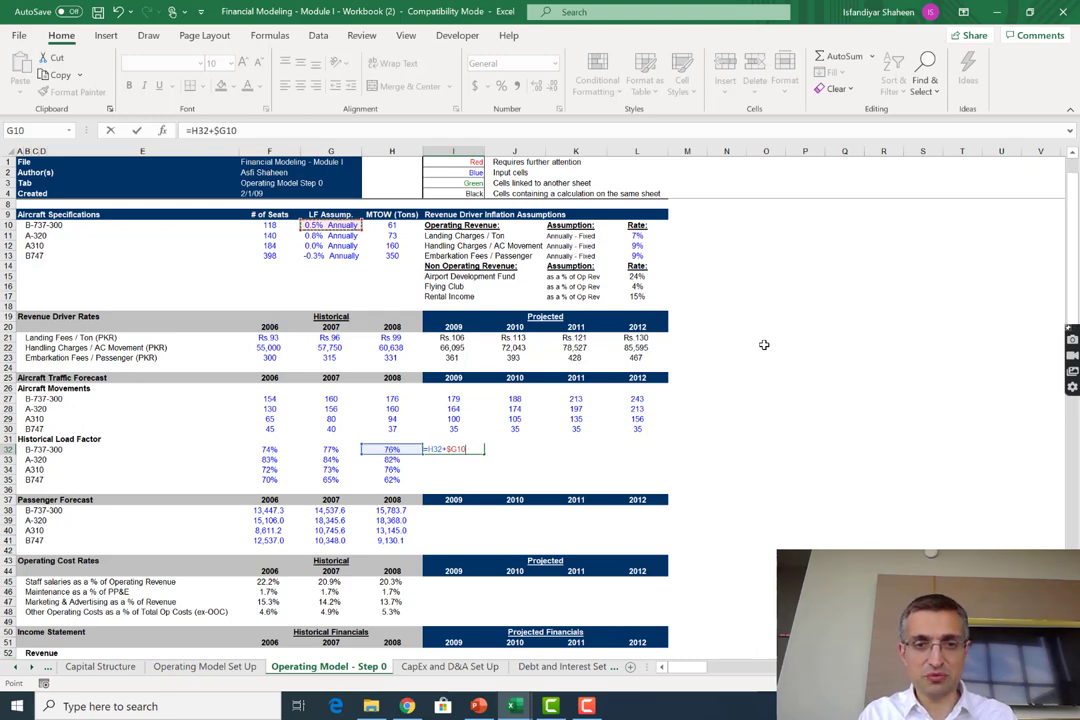
pyautogui.press('Return')
pyautogui.press('Up')
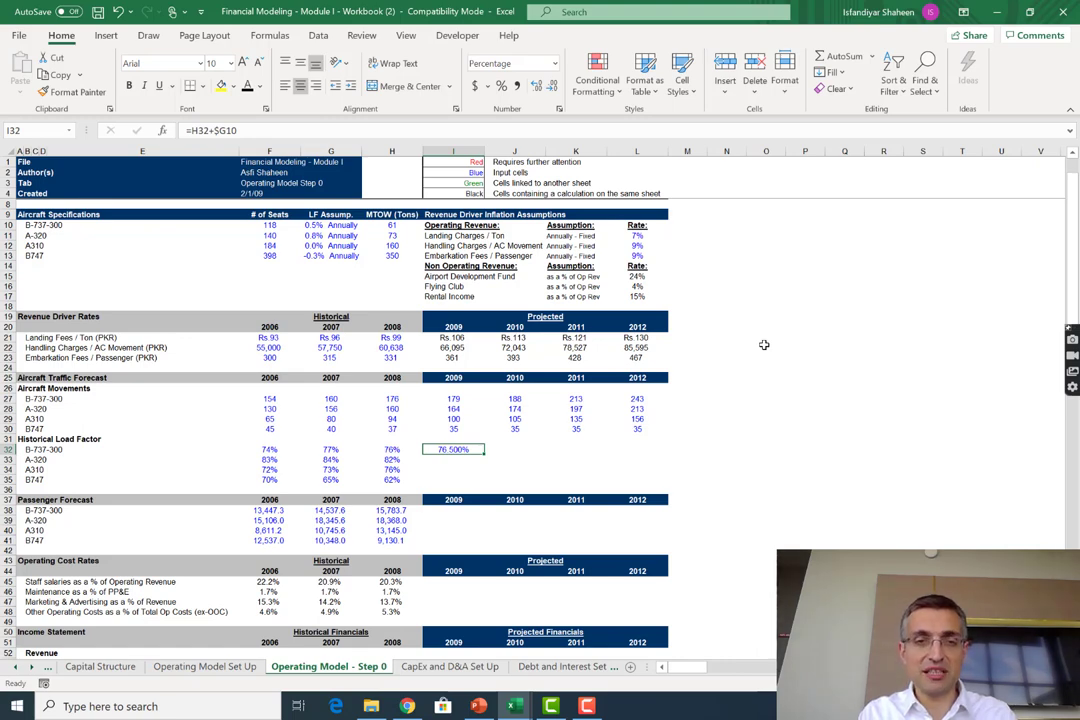
# Dismiss the font colour picker and bring up Format Cells for the 76.500% load factor
pyautogui.press('alt')
pyautogui.press('h')
pyautogui.press('f')
pyautogui.press('c')
pyautogui.press('Return')
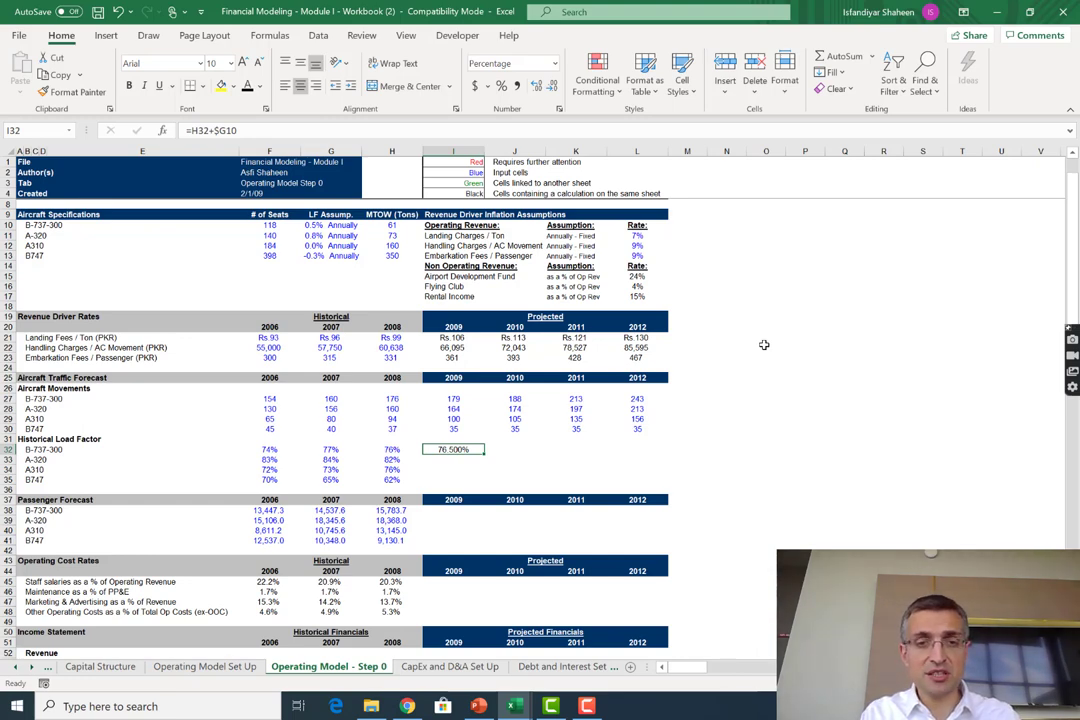
pyautogui.hotkey('ctrl', '1')
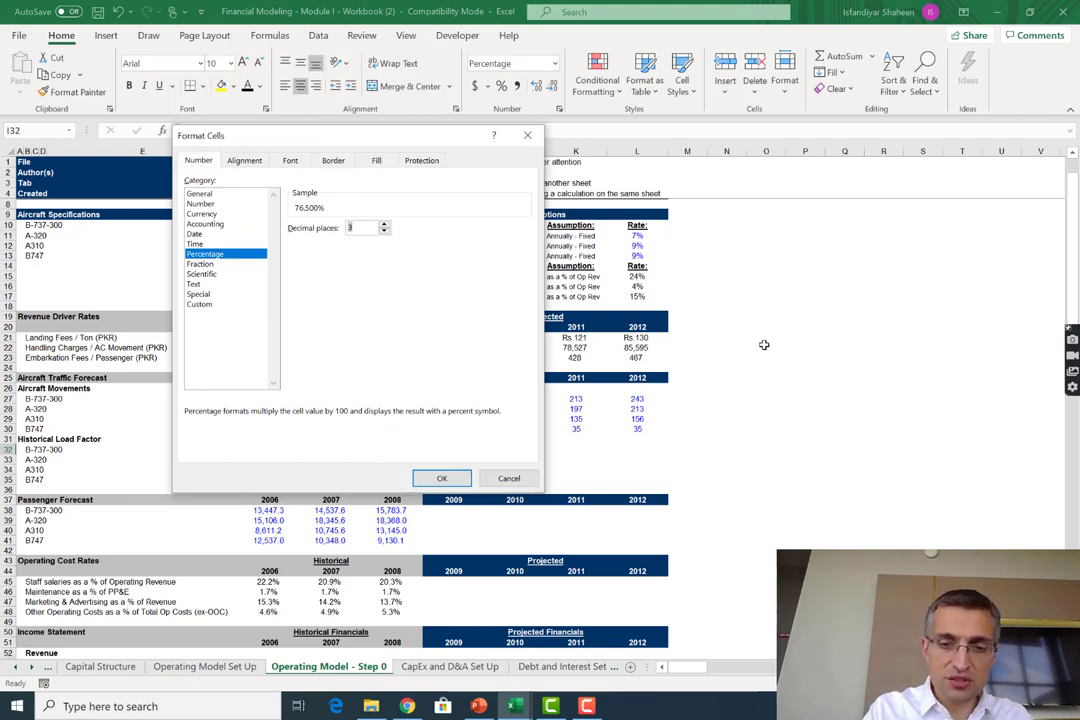
# Set 0 decimal places so the load factor reads 77%, then select the I32:L35 block
pyautogui.press('Tab')
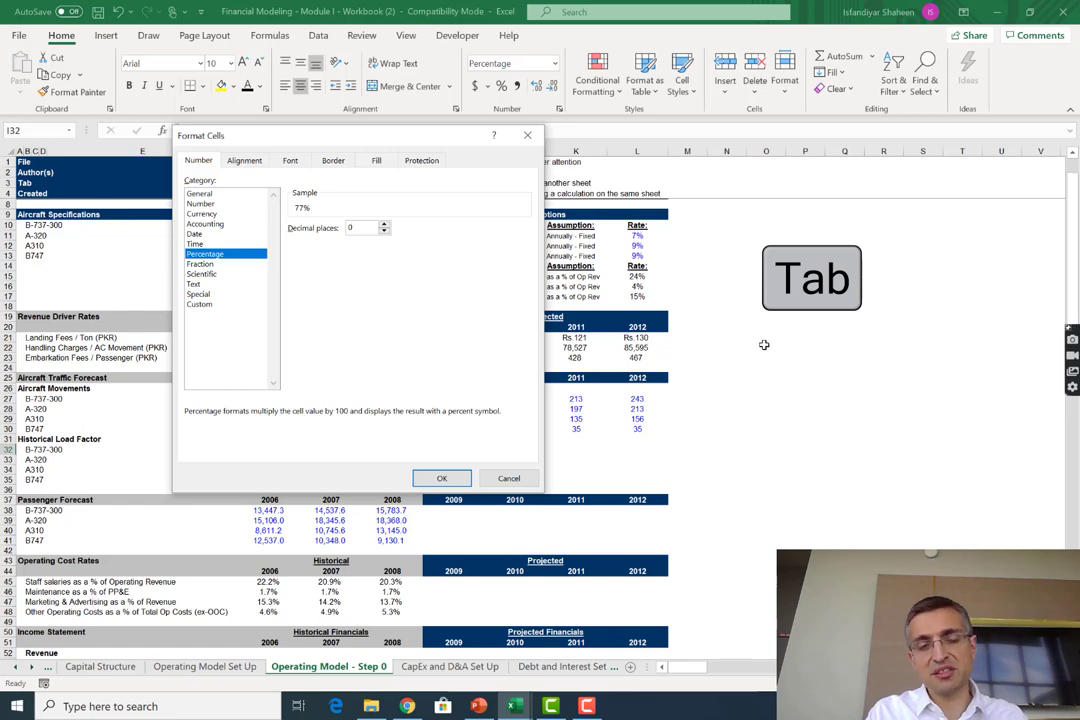
pyautogui.press('Return')
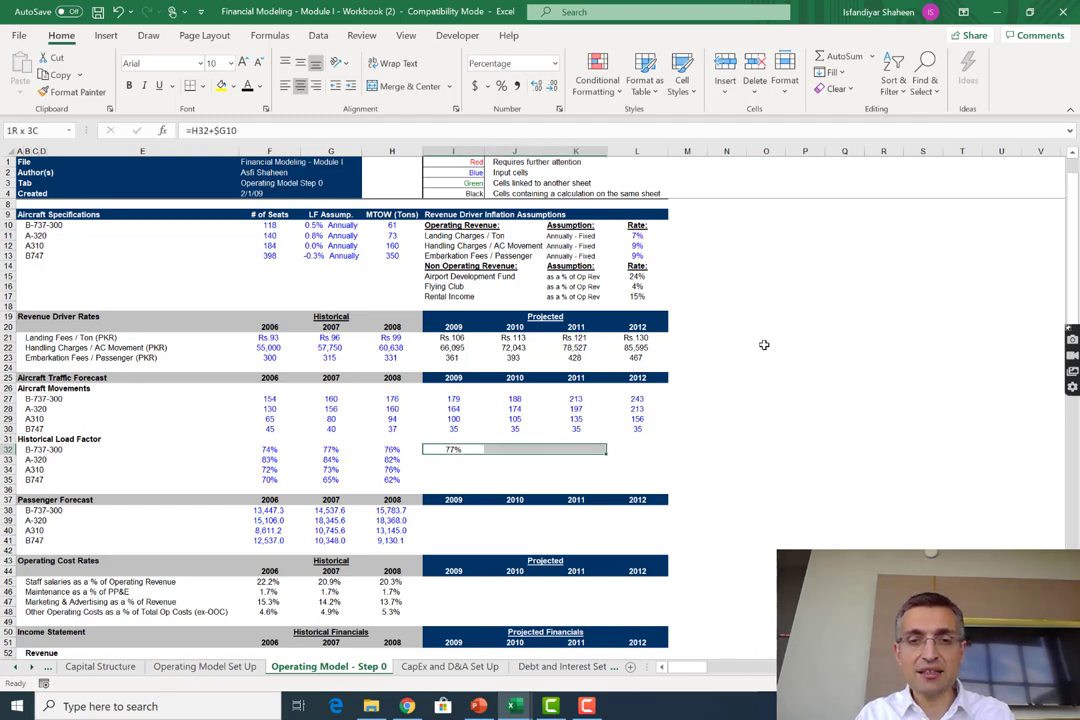
pyautogui.hotkey('shift', 'Right')
pyautogui.hotkey('shift', 'Right')
pyautogui.hotkey('shift', 'Right')
pyautogui.hotkey('shift', 'Down')
pyautogui.hotkey('shift', 'Down')
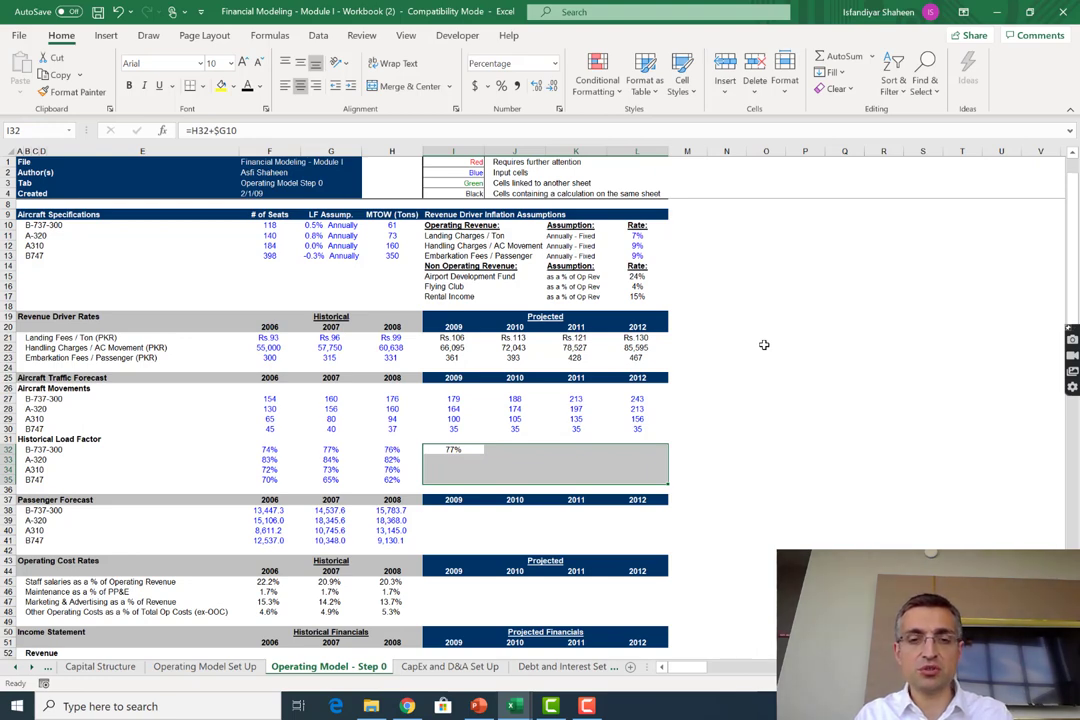
# Fill the load factor formula across 2009–2012 for all four aircraft and check the B747 results
pyautogui.hotkey('ctrl', 'r')
pyautogui.hotkey('ctrl', 'd')
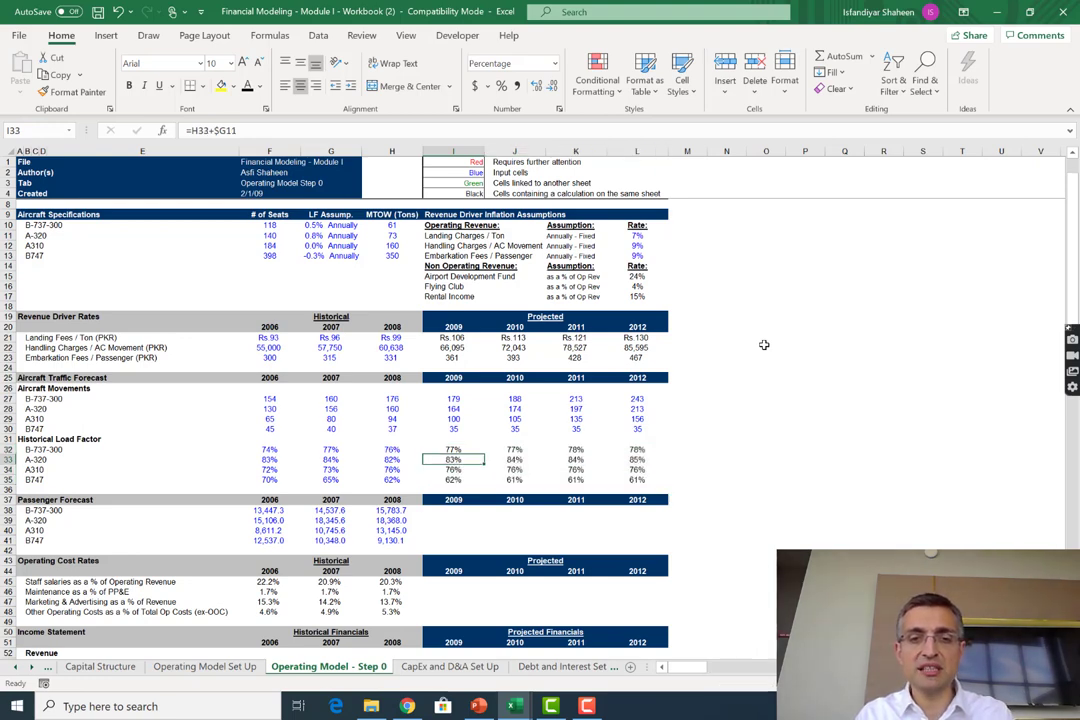
pyautogui.press('Down')
pyautogui.press('Down')
pyautogui.press('Down')
pyautogui.press('Right')
pyautogui.press('Right')
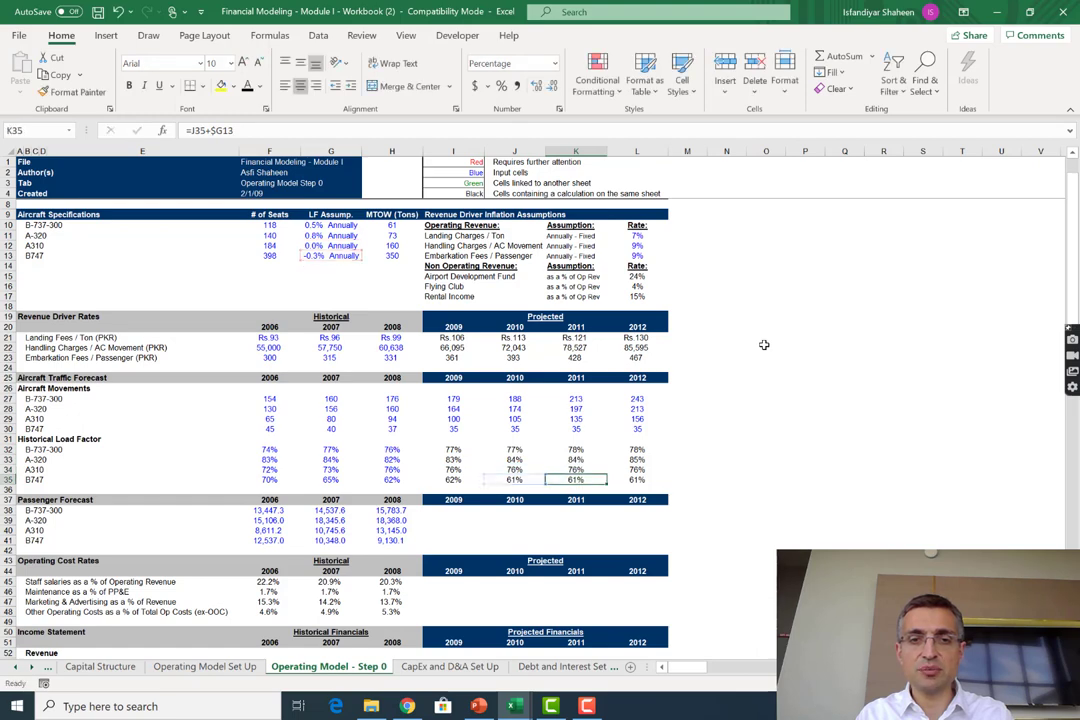
pyautogui.press('Right')
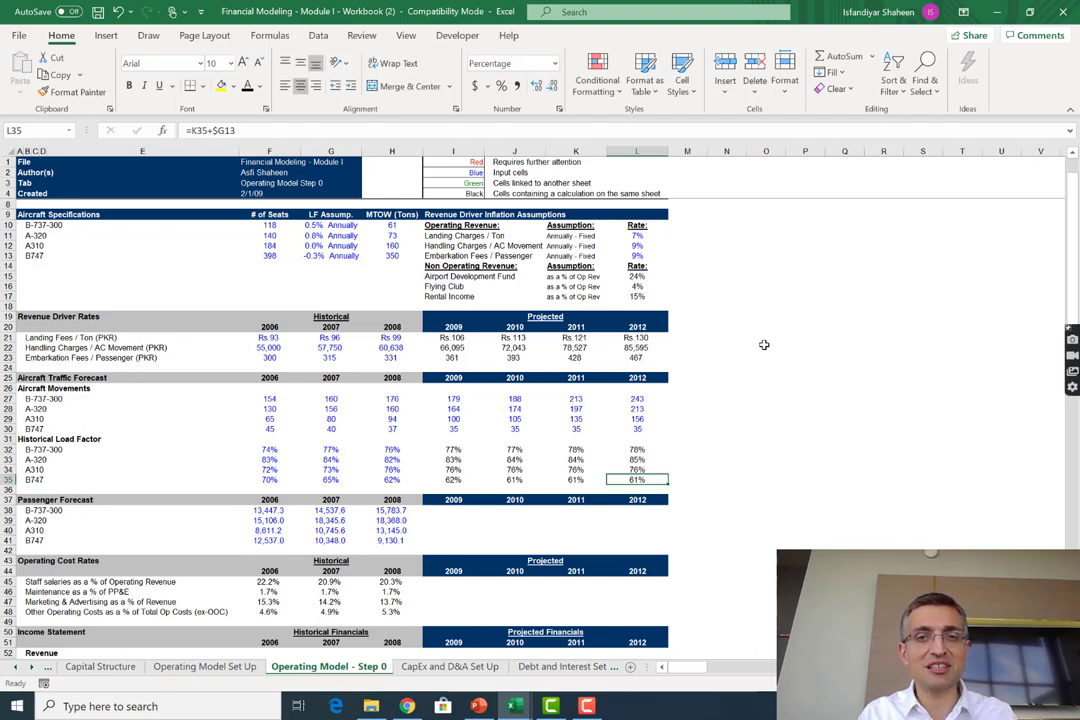
pyautogui.press('Left')
pyautogui.press('Left')
pyautogui.press('Down')
pyautogui.press('Down')
pyautogui.press('Down')
pyautogui.press('Down')
pyautogui.press('Left')
# Enter the 2009 B-737-300 passenger forecast from seat count and aircraft movements
pyautogui.press('Up')
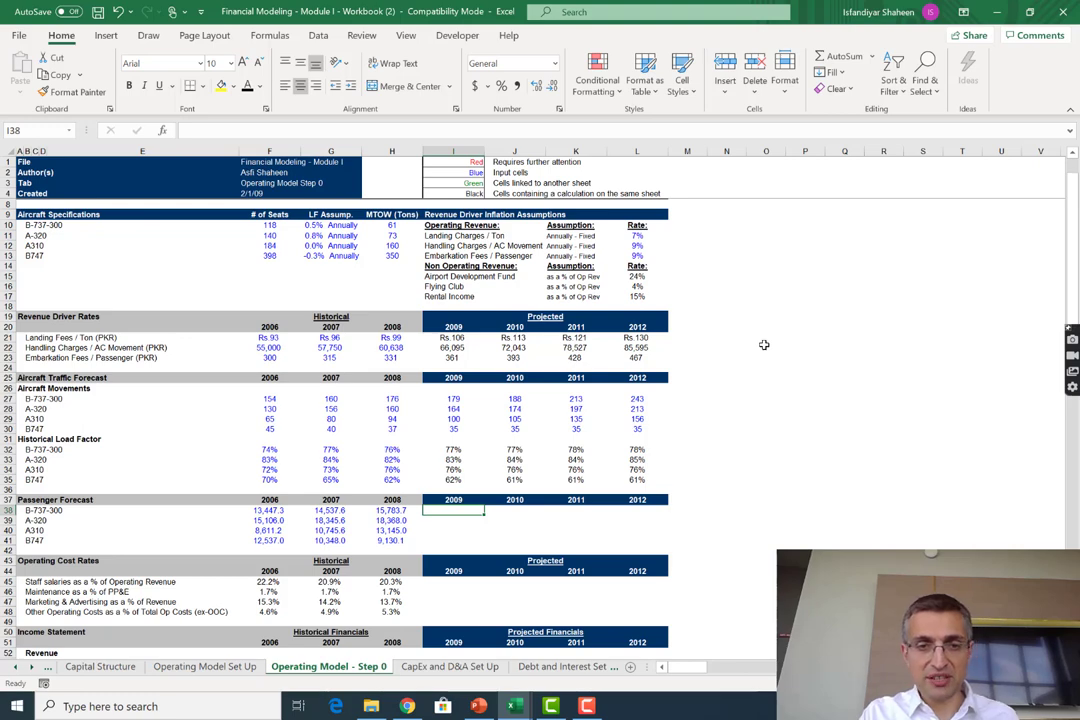
pyautogui.write('=')
pyautogui.press('Left')
pyautogui.press('Up')
pyautogui.press('Up')
pyautogui.press('Up')
pyautogui.press('Up')
pyautogui.press('Left')
pyautogui.press('Down')
pyautogui.press('Left')
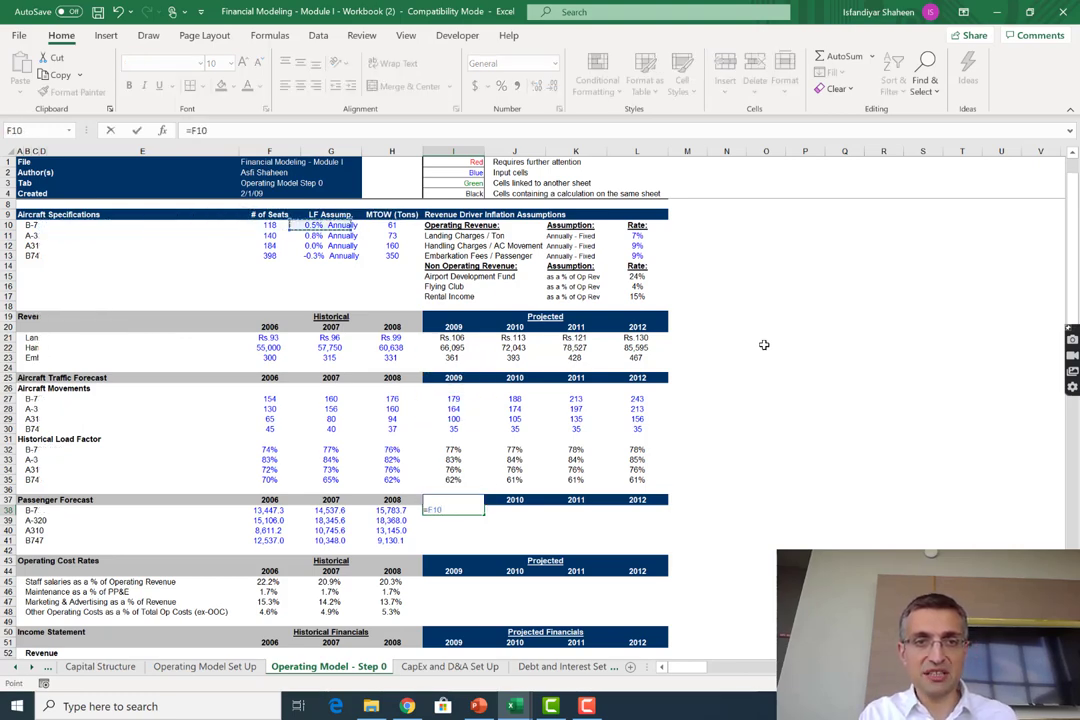
pyautogui.write('*')
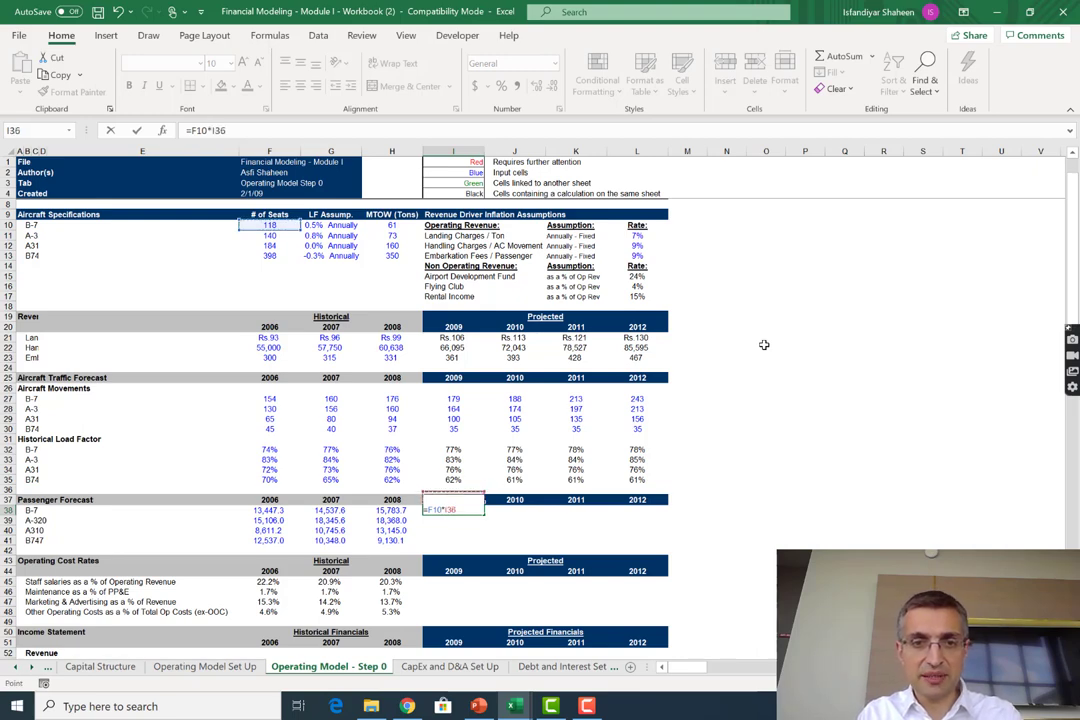
pyautogui.press('Up')
pyautogui.press('Up')
pyautogui.press('Up')
pyautogui.press('Up')
pyautogui.press('Up')
pyautogui.press('Up')
pyautogui.press('Up')
pyautogui.press('Up')
pyautogui.press('Up')
pyautogui.press('Up')
pyautogui.write('*')
pyautogui.press('Up')
pyautogui.press('Up')
pyautogui.press('Up')
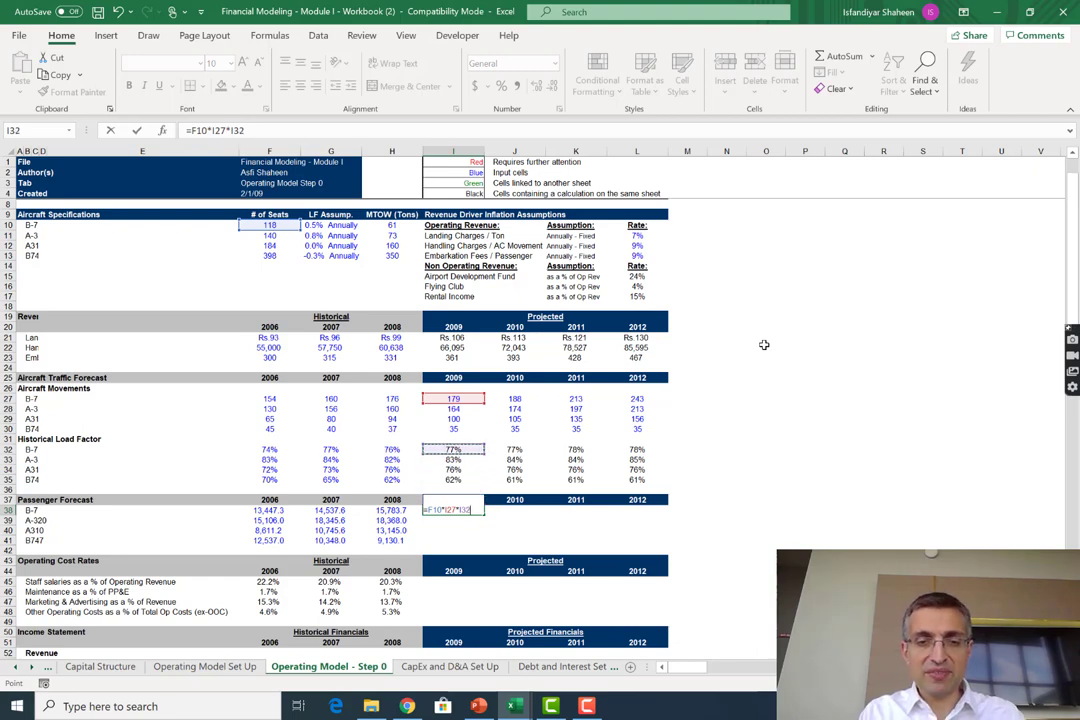
pyautogui.press('Return')
pyautogui.press('Up')
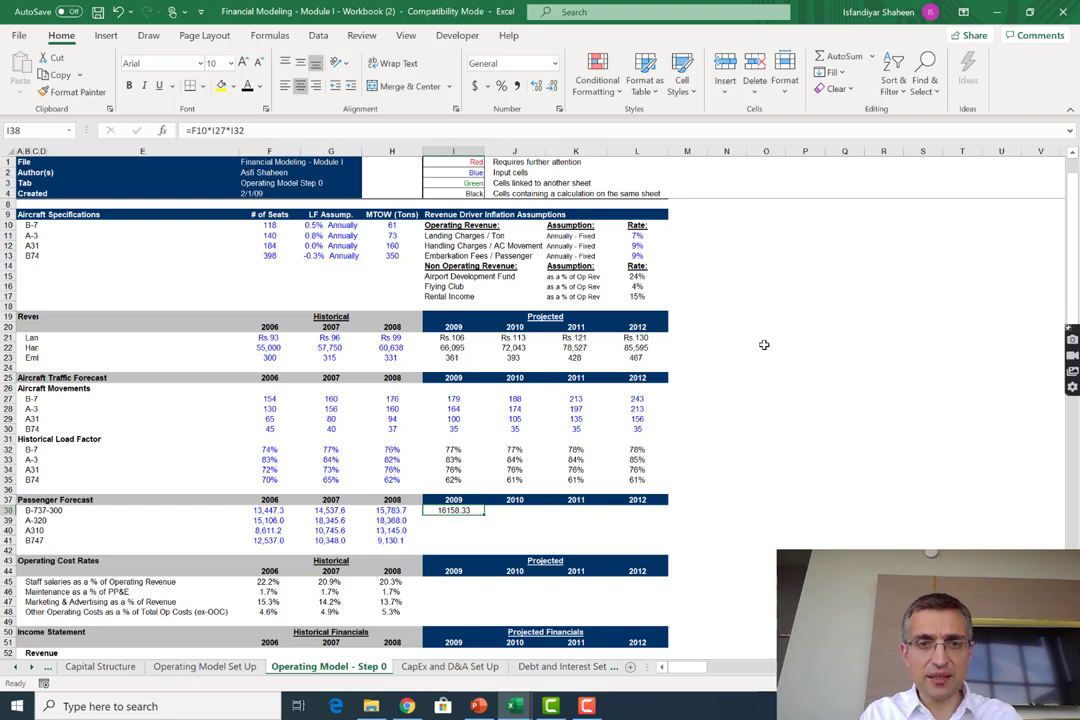
# Paste the handling charges number format onto the 2009 passenger forecast cell I38
pyautogui.press('Up')
pyautogui.press('Up')
pyautogui.press('Up')
pyautogui.press('Up')
pyautogui.press('Up')
pyautogui.press('Up')
pyautogui.press('Up')
pyautogui.press('Up')
pyautogui.press('Up')
pyautogui.hotkey('ctrl', 'c')
pyautogui.press('Down')
pyautogui.press('Down')
pyautogui.press('Down')
pyautogui.press('Down')
pyautogui.press('Down')
pyautogui.press('Down')
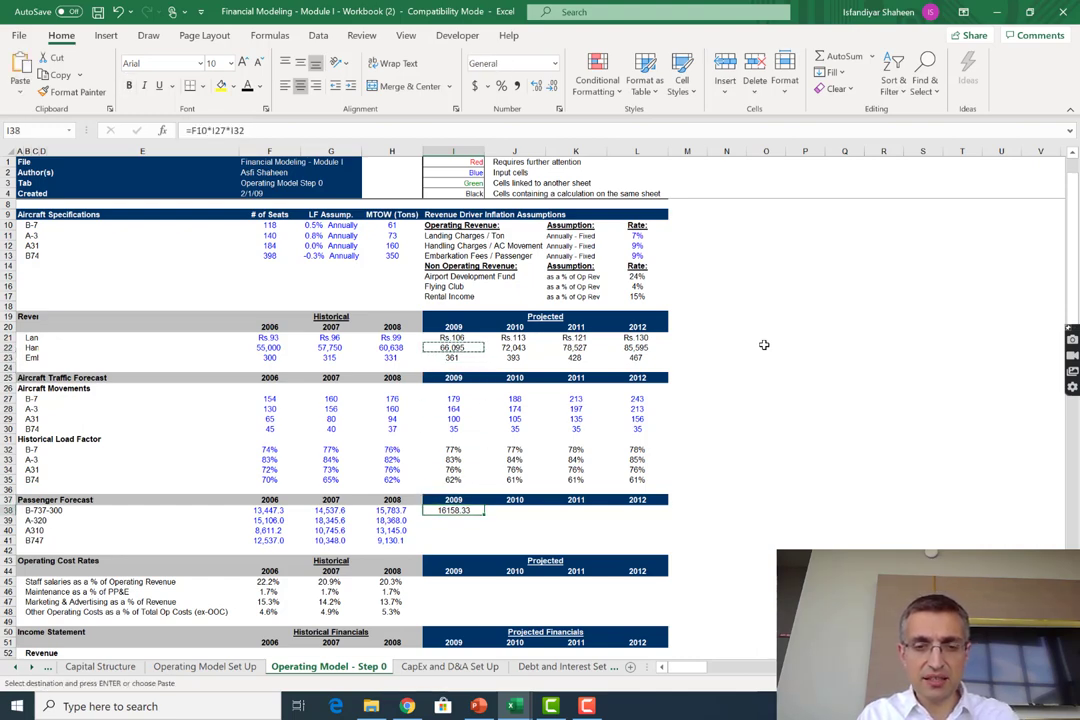
pyautogui.hotkey('ctrl', 'alt', 'v')
pyautogui.press('t')
pyautogui.press('Return')
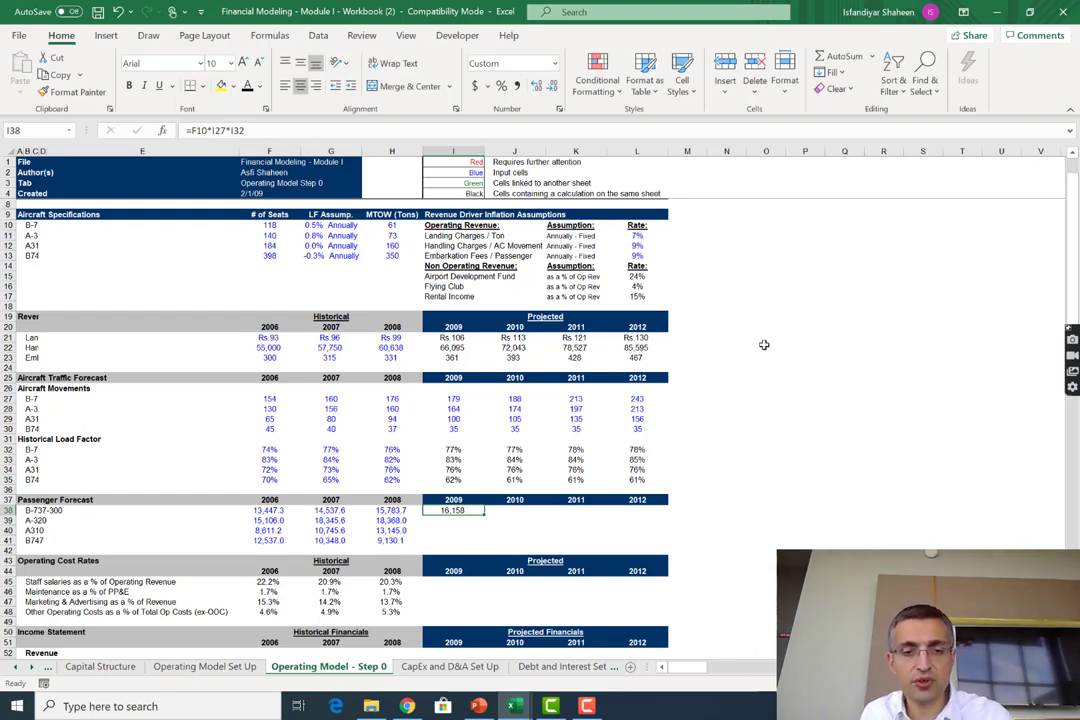
# Lock the seat-count reference in the forecast formula to column F as $F10
pyautogui.press('F2')
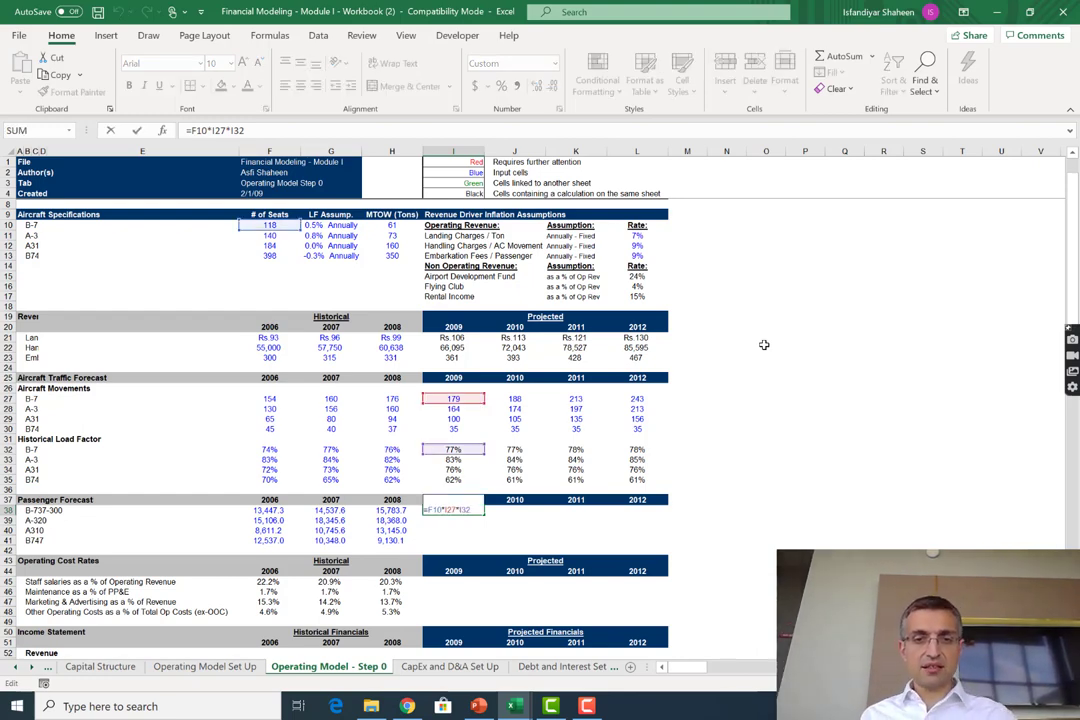
pyautogui.hotkey('ctrl', 'Return')
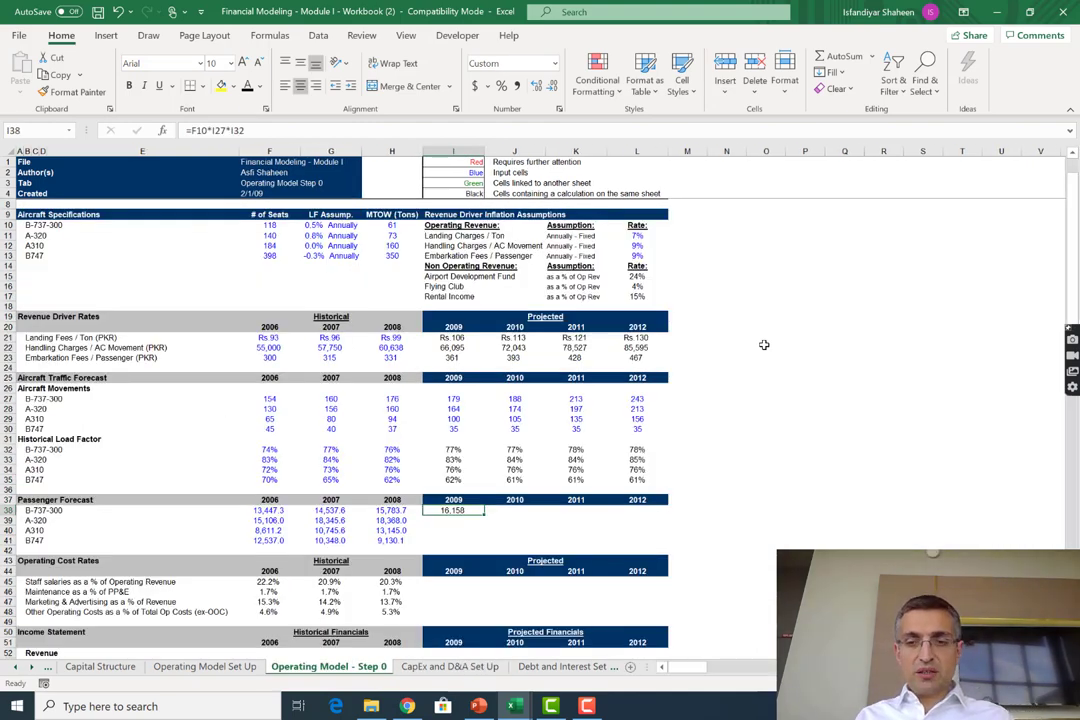
pyautogui.press('F2')
pyautogui.press('Escape')
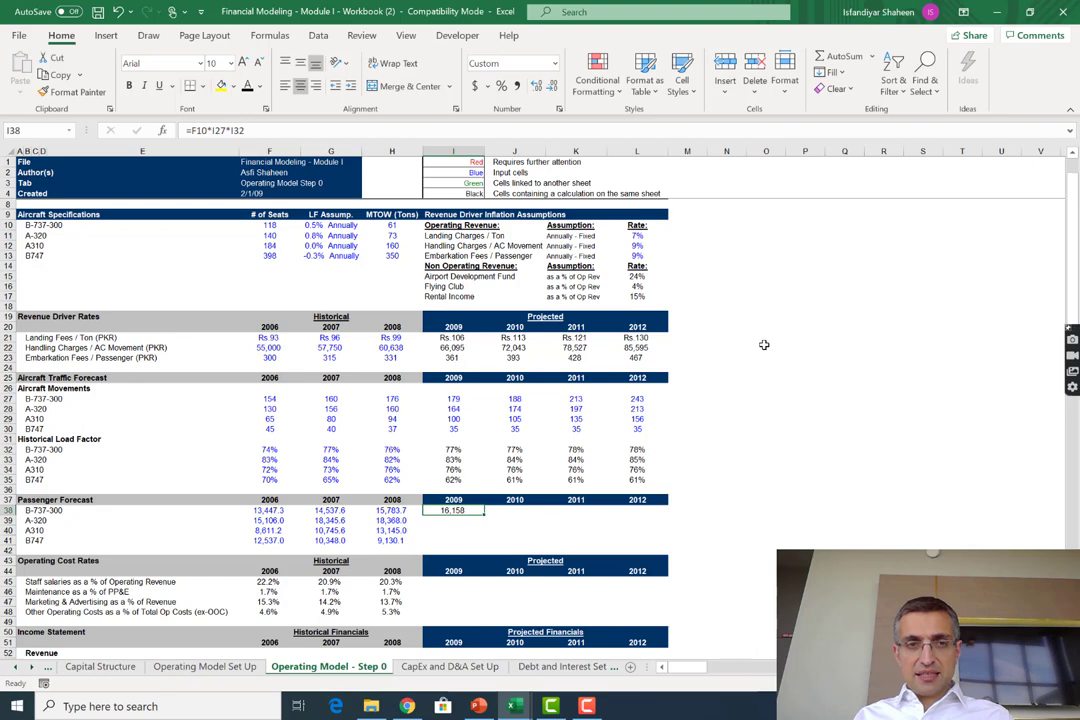
pyautogui.press('F2')
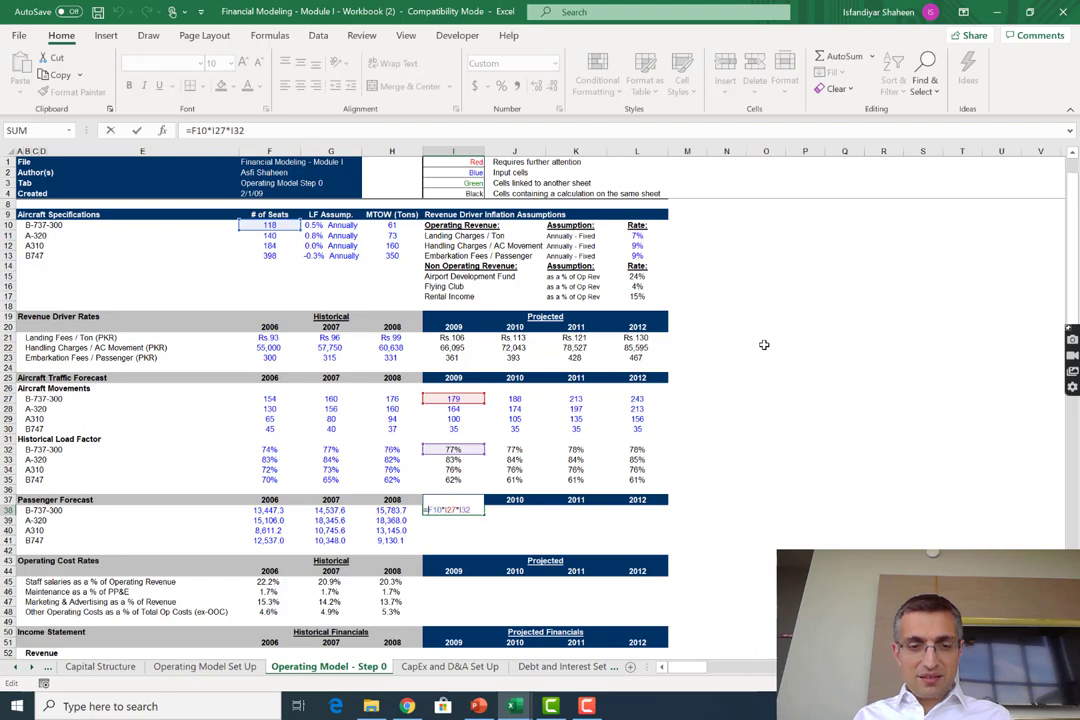
pyautogui.press('F4')
pyautogui.press('F4')
pyautogui.press('F4')
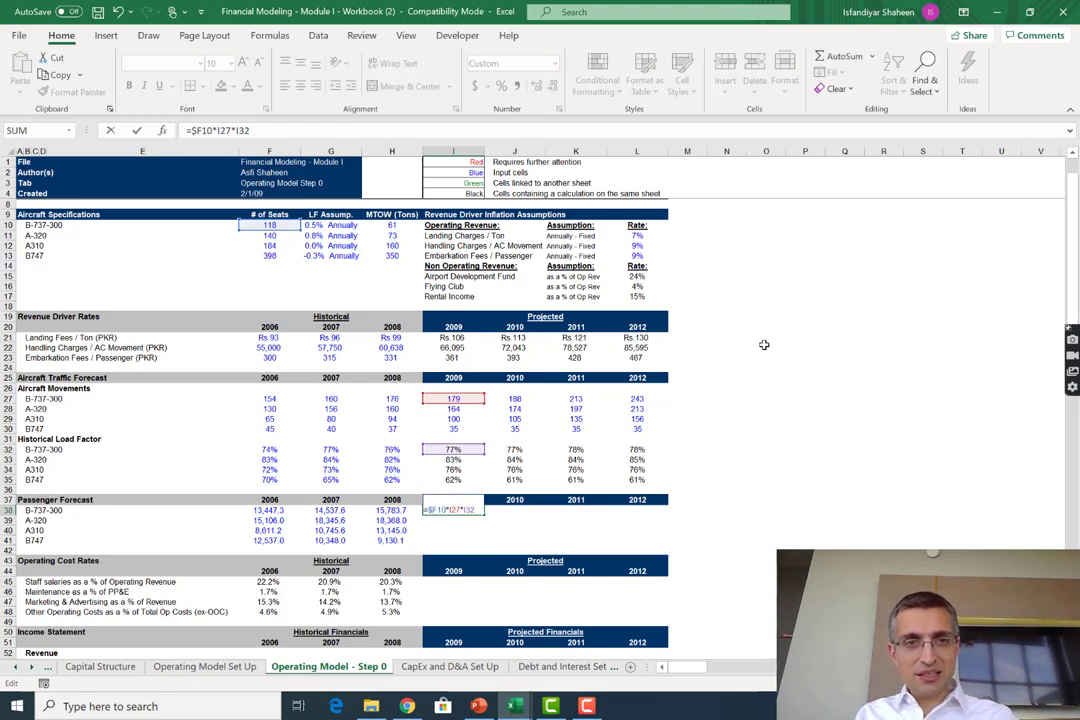
# Fill the 2009 passenger formula across to 2012 and down through B747 with Ctrl+R/Ctrl+D
pyautogui.press('Return')
pyautogui.press('Up')
pyautogui.hotkey('shift', 'Right')
pyautogui.hotkey('shift', 'Right')
pyautogui.hotkey('shift', 'Right')
pyautogui.hotkey('ctrl', 'r')
pyautogui.hotkey('shift', 'Down')
pyautogui.hotkey('shift', 'Down')
pyautogui.hotkey('shift', 'Down')
pyautogui.hotkey('ctrl', 'd')
# Verify the filled forecast references (2012 B747, 2011 A-320, 2010 B-737-300) and move to staff salaries
pyautogui.press('Down')
pyautogui.press('Right')
pyautogui.press('F2')
pyautogui.press('Escape')
pyautogui.press('Right')
pyautogui.press('Down')
pyautogui.press('Right')
pyautogui.press('Down')
pyautogui.press('Up')
pyautogui.press('Up')
pyautogui.press('Left')
pyautogui.press('F2')
pyautogui.press('Escape')
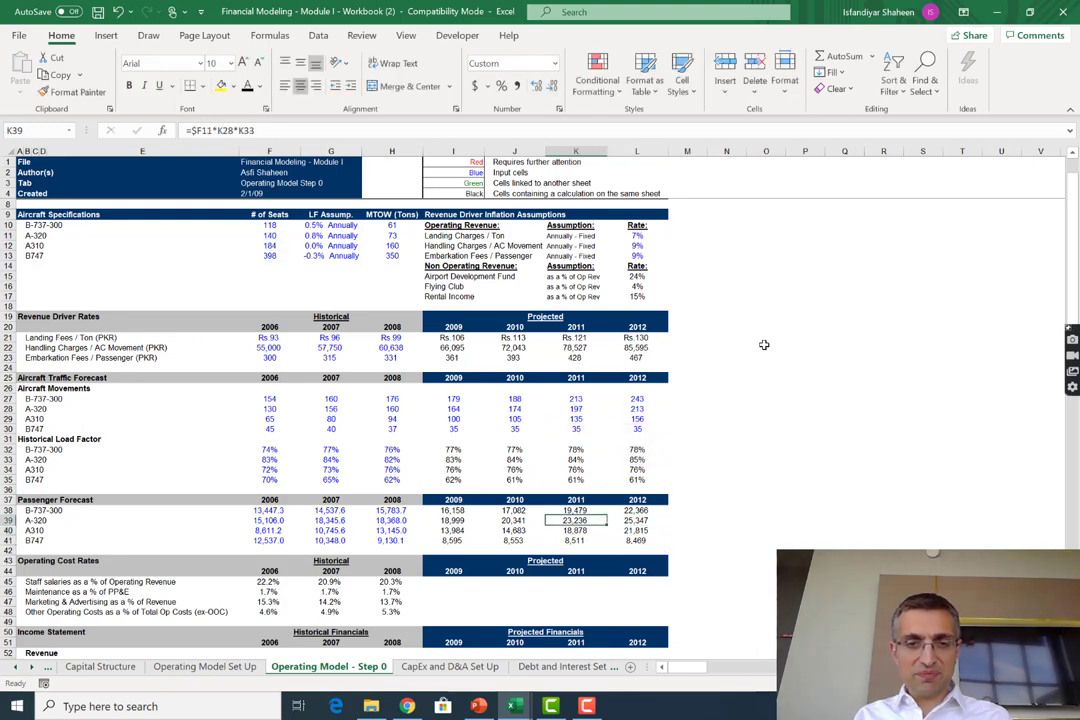
pyautogui.press('Up')
pyautogui.press('Left')
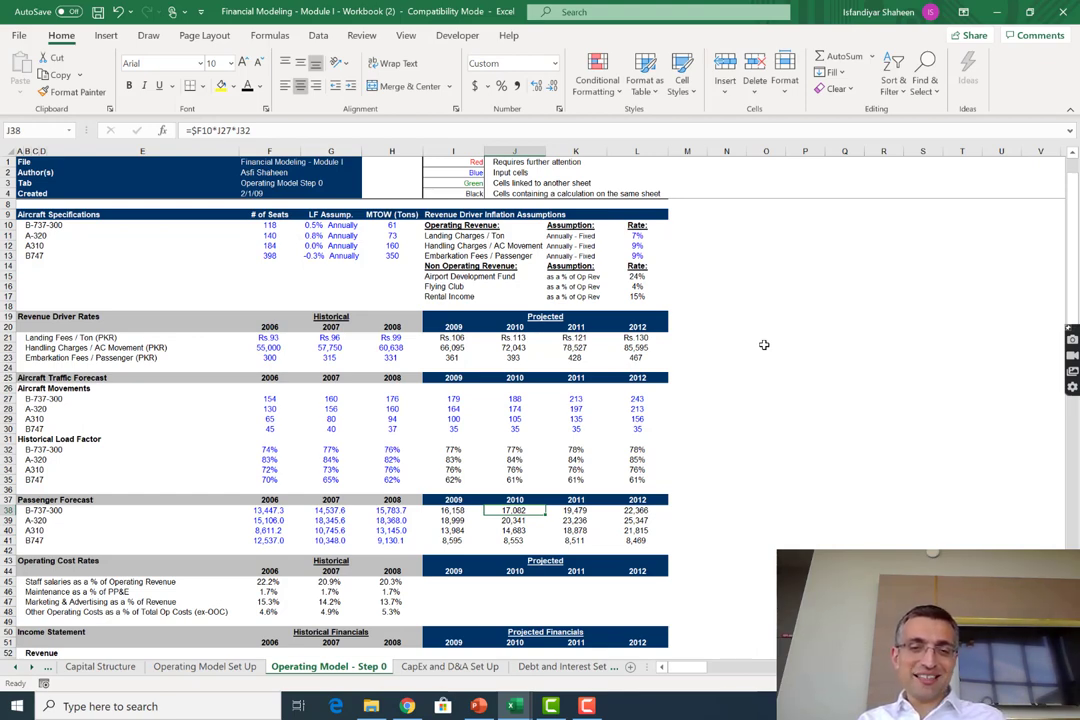
pyautogui.scroll(-3, 764, 345)
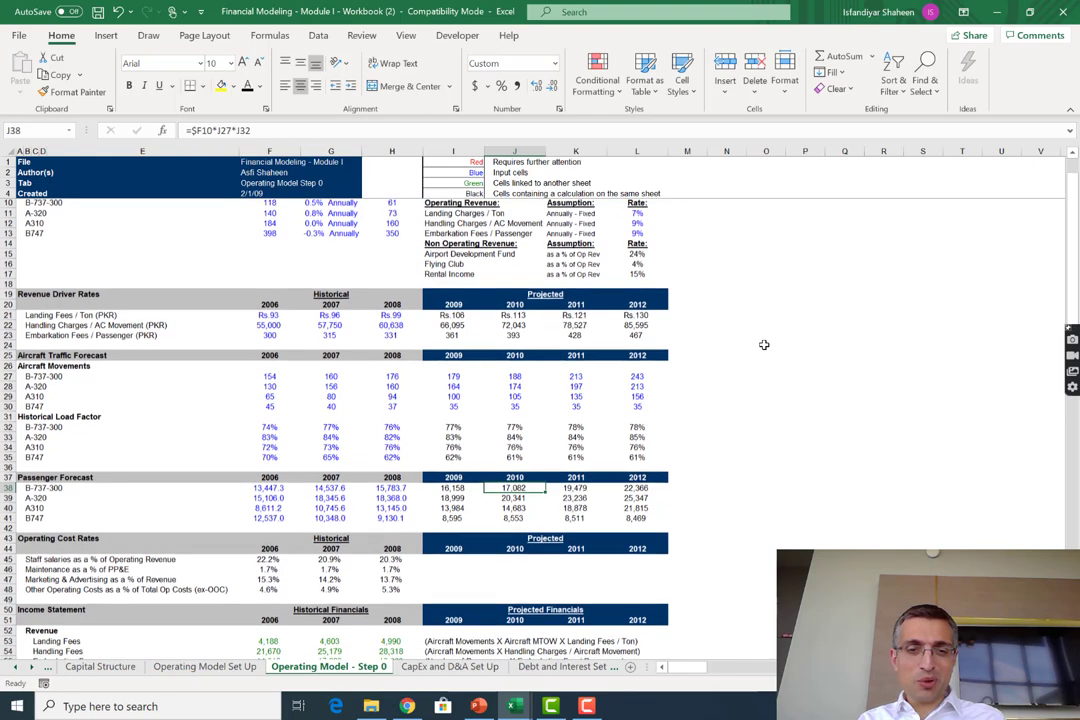
pyautogui.scroll(-2, 764, 345)
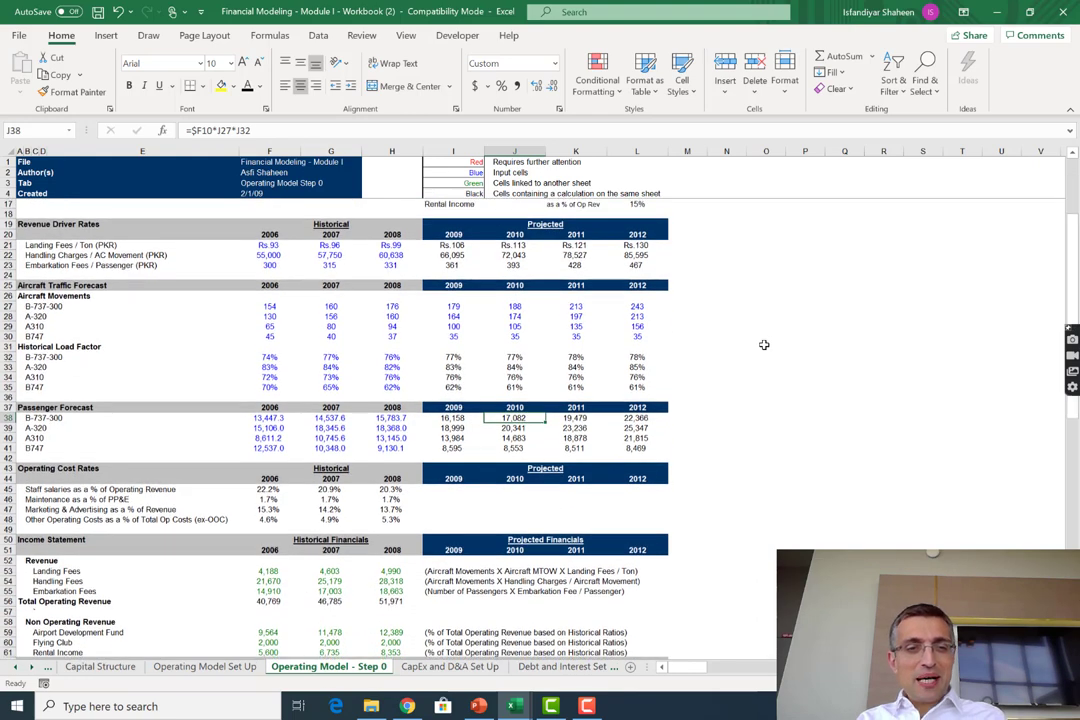
pyautogui.press('Left')
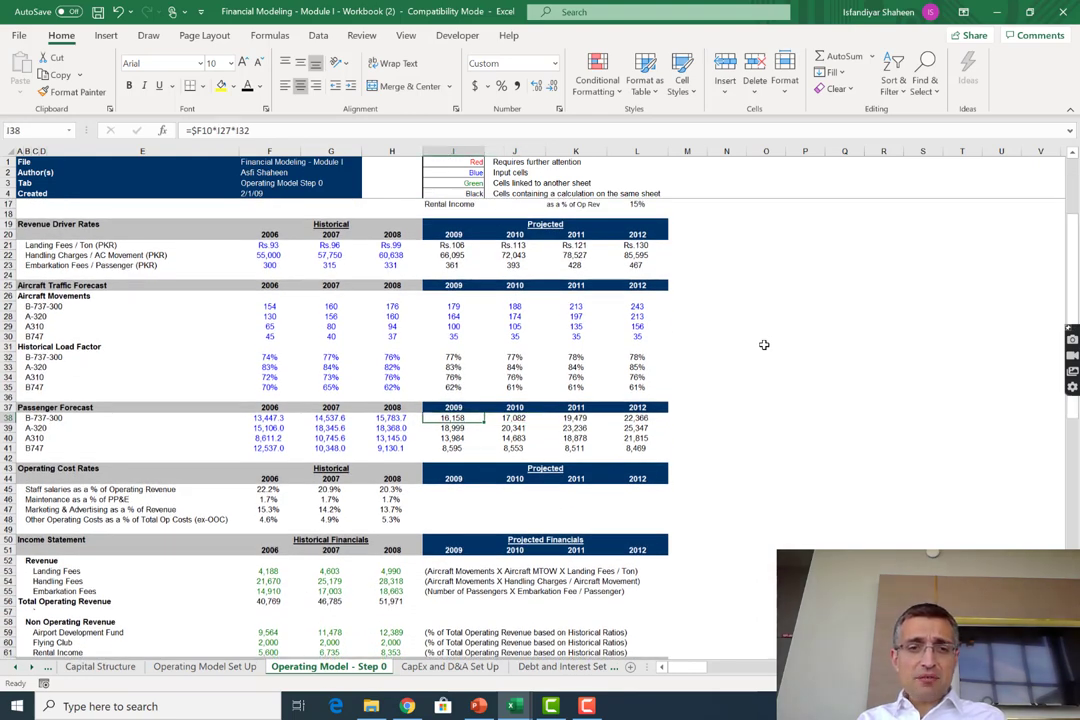
pyautogui.scroll(1, 764, 345)
pyautogui.press('Down')
pyautogui.press('Down')
pyautogui.press('Down')
pyautogui.press('Down')
pyautogui.press('Down')
pyautogui.press('Down')
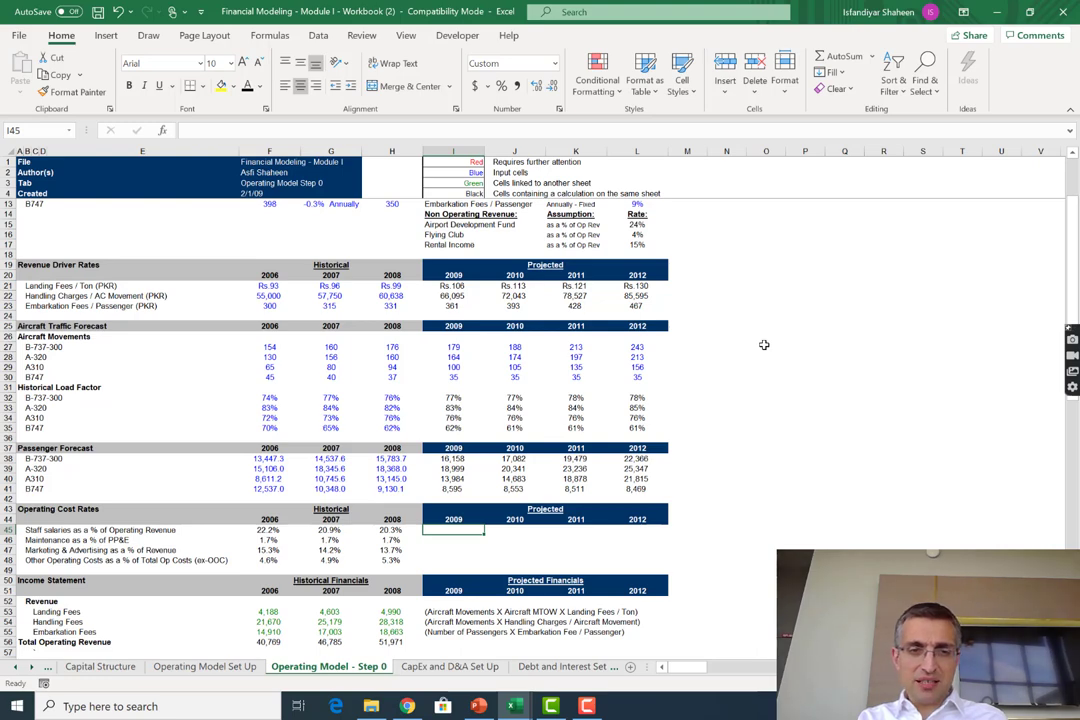
pyautogui.write('=average')
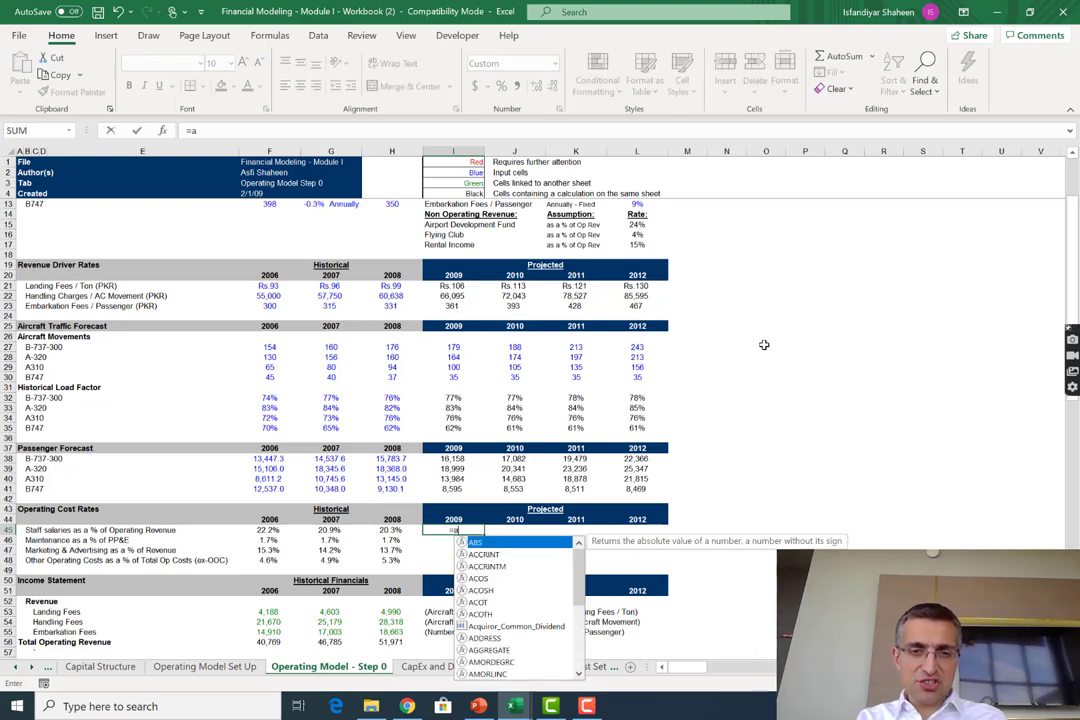
# Enter the 2009 staff salaries rate as =AVERAGE(F45:H45) of the 2006–2008 rates
pyautogui.press('Escape')
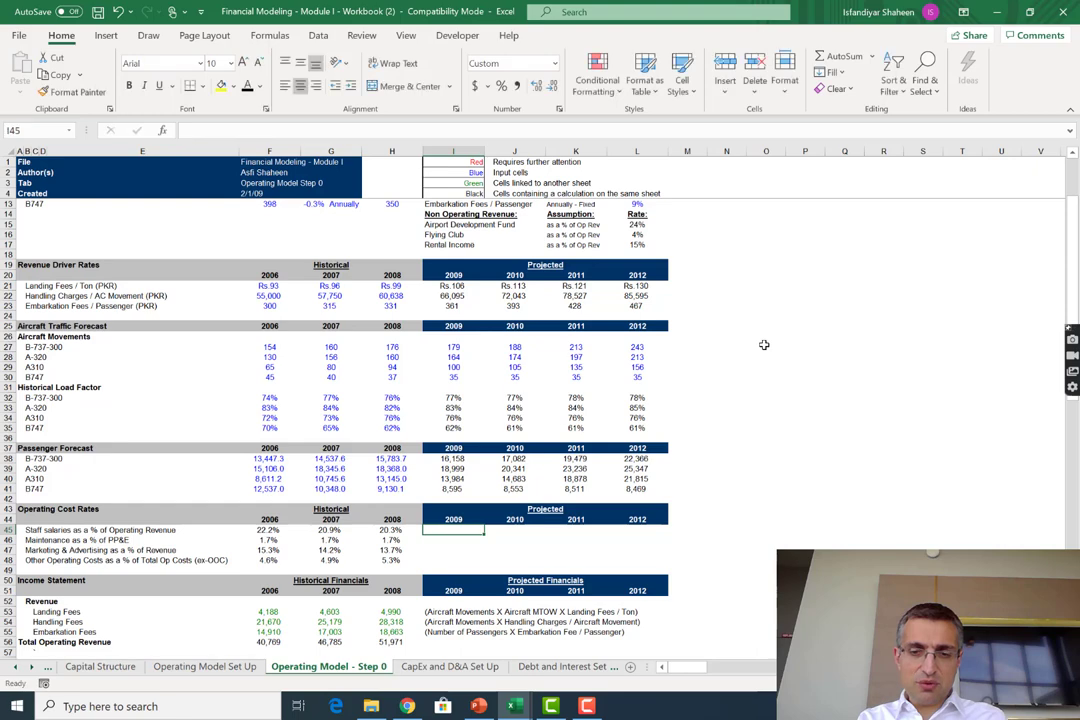
pyautogui.write('=average')
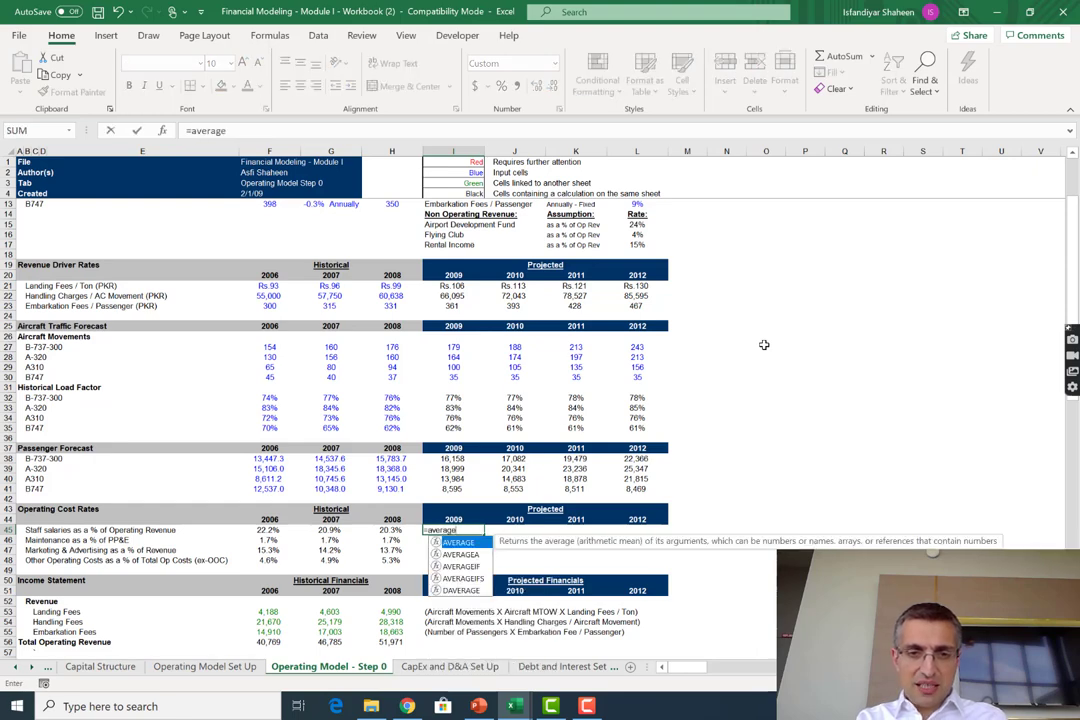
pyautogui.write('(')
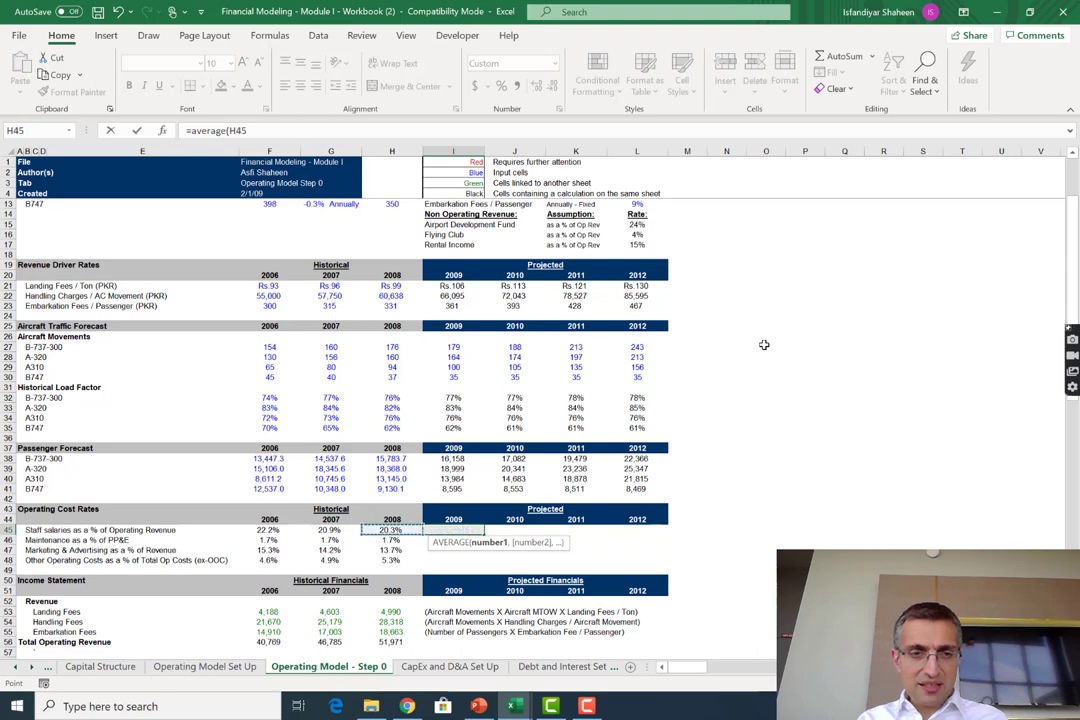
pyautogui.press('Left')
pyautogui.press('Left')
pyautogui.press('Left')
pyautogui.hotkey('shift', 'Left')
pyautogui.hotkey('shift', 'Left')
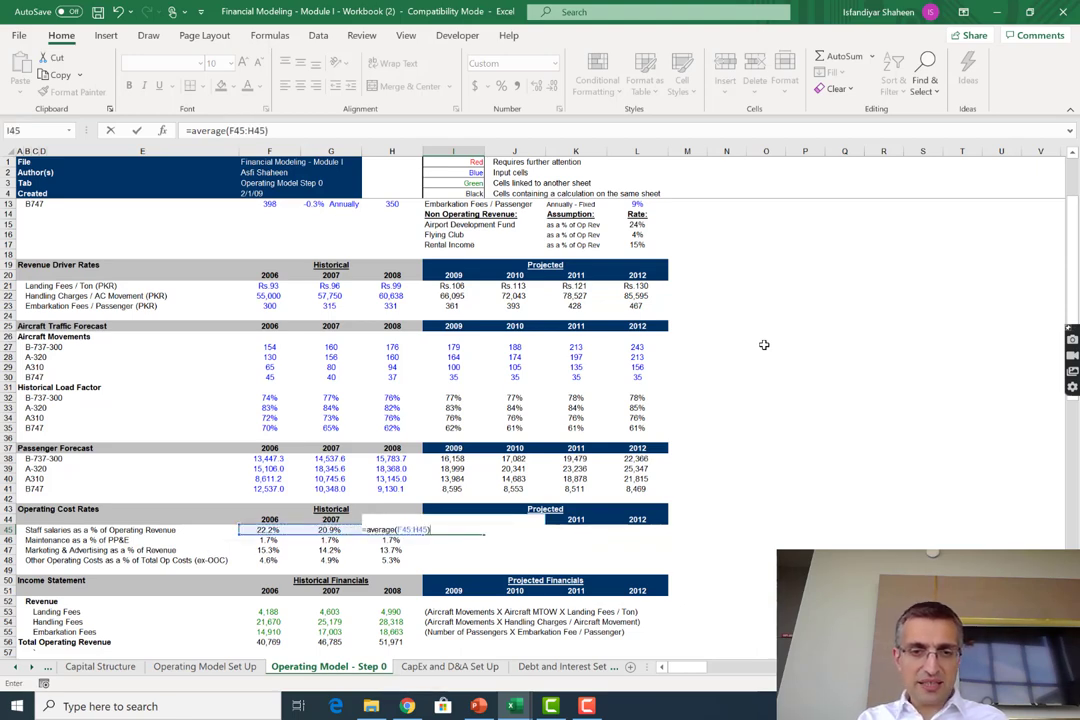
pyautogui.press('Return')
# Fill the average across to 2012 and down for every cost rate, checking the 2012 formula
pyautogui.press('Up')
pyautogui.hotkey('shift', 'Right')
pyautogui.hotkey('shift', 'Right')
pyautogui.hotkey('shift', 'Right')
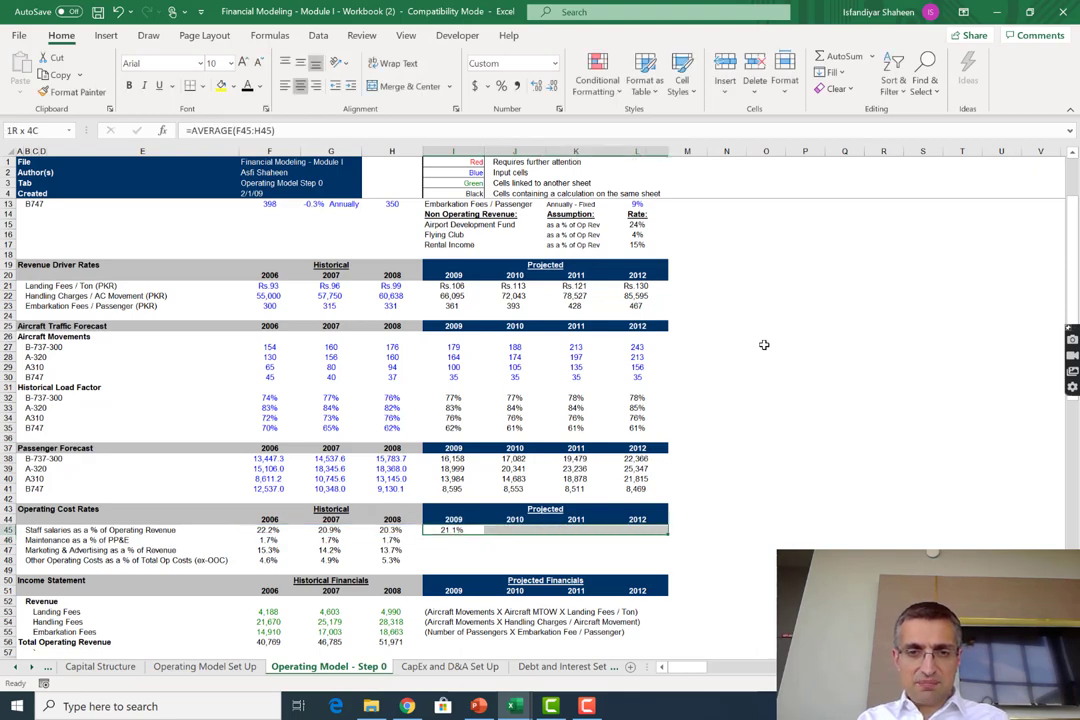
pyautogui.hotkey('ctrl', 'r')
pyautogui.hotkey('shift', 'Down')
pyautogui.hotkey('shift', 'Down')
pyautogui.hotkey('shift', 'Down')
pyautogui.hotkey('ctrl', 'd')
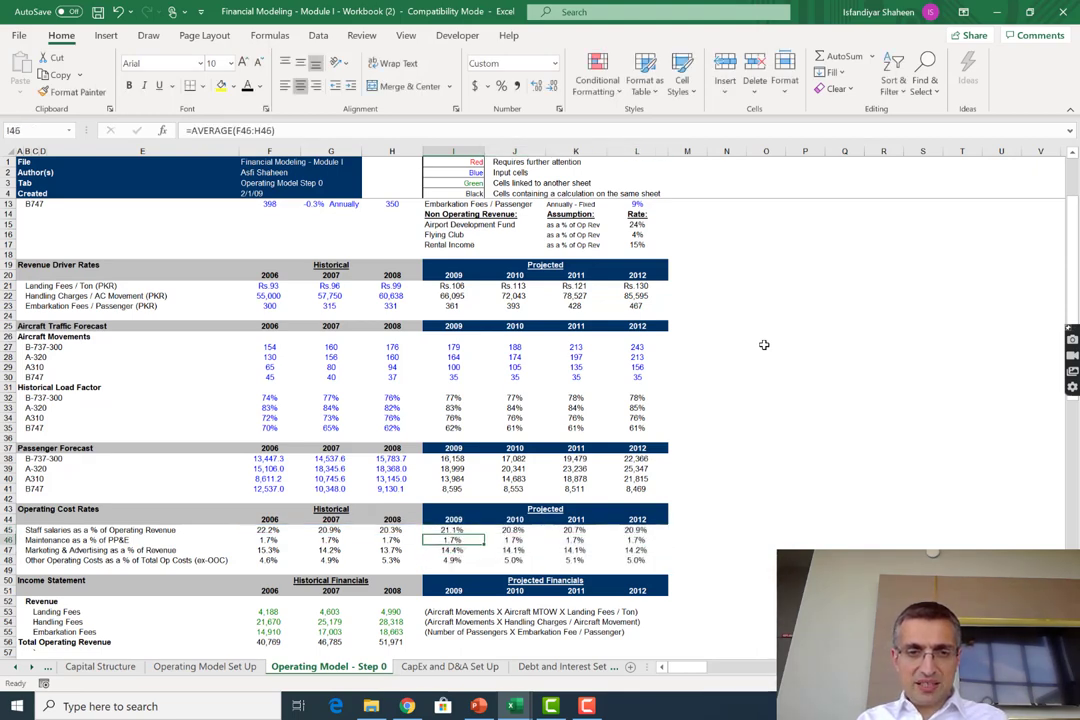
pyautogui.press('Down')
pyautogui.press('Right')
pyautogui.press('Right')
pyautogui.press('Right')
pyautogui.press('Down')
pyautogui.press('Down')
pyautogui.press('Escape')
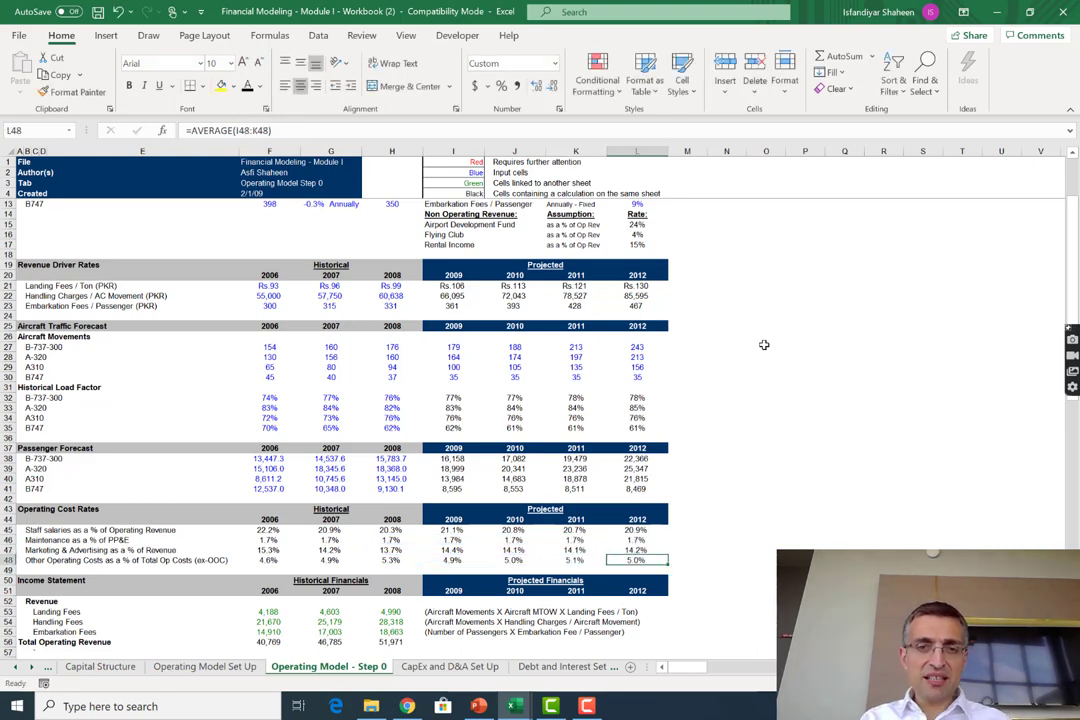
pyautogui.scroll(2, 764, 345)
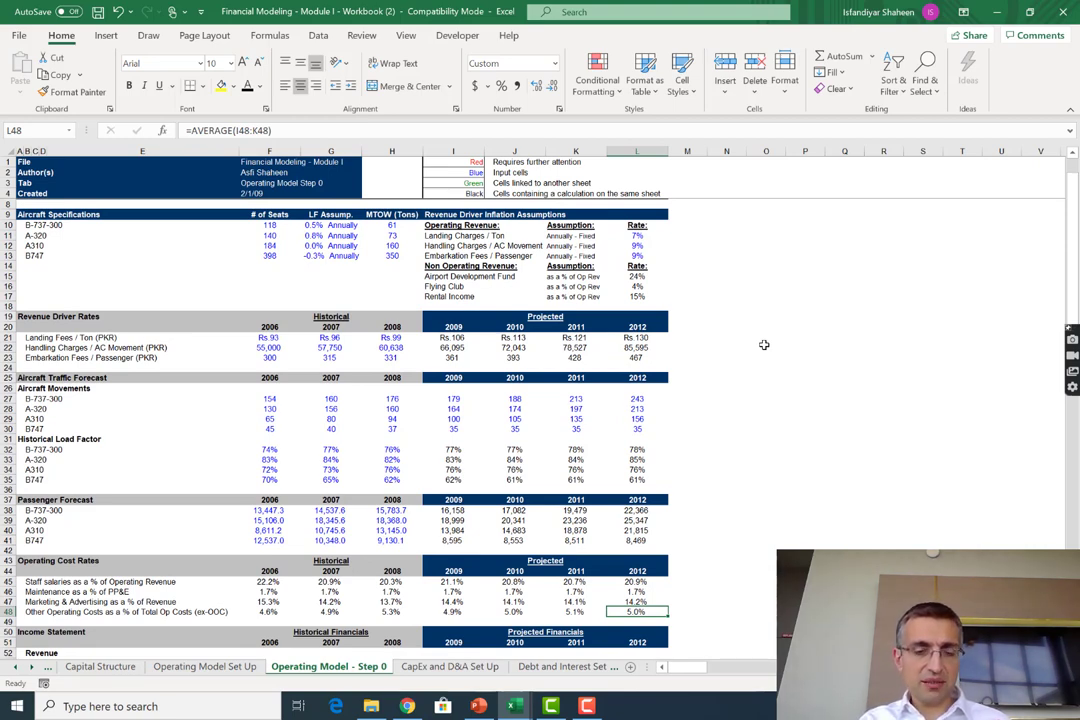
pyautogui.scroll(-3, 764, 345)
pyautogui.scroll(4, 764, 345)
pyautogui.scroll(-3, 764, 345)
pyautogui.scroll(-1, 764, 345)
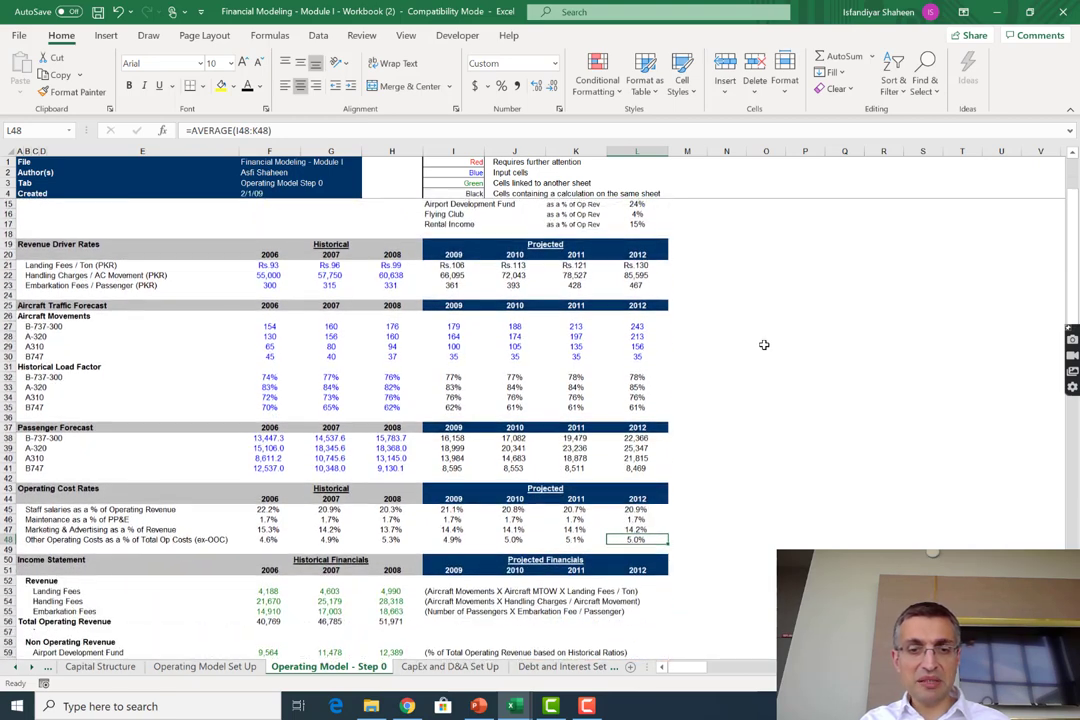
# Save as 'Financial Modeling - Module I - Step 1' in Financial modelling, continuing past the Compatibility Checker
pyautogui.click(440, 591)
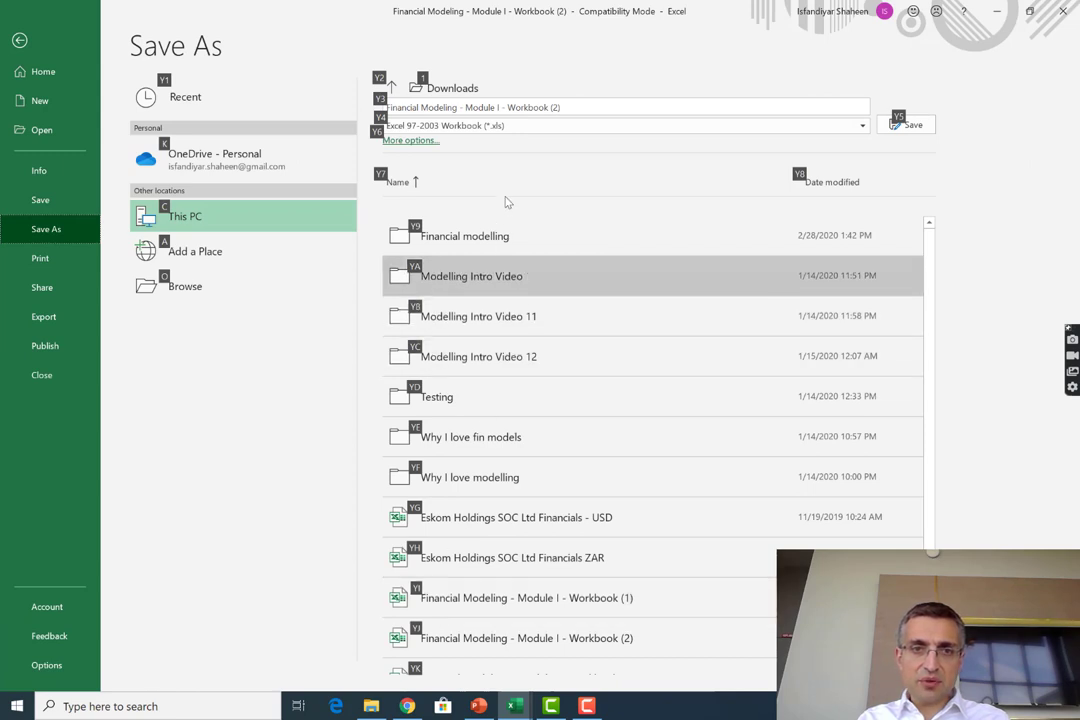
pyautogui.click(487, 234)
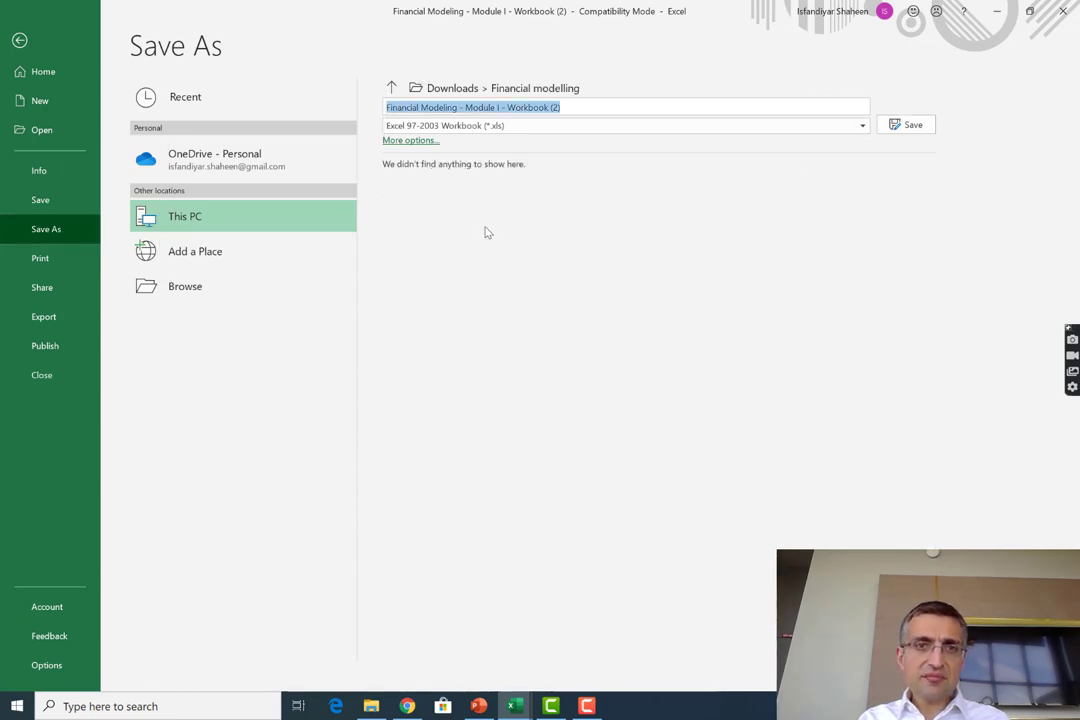
pyautogui.click(600, 110)
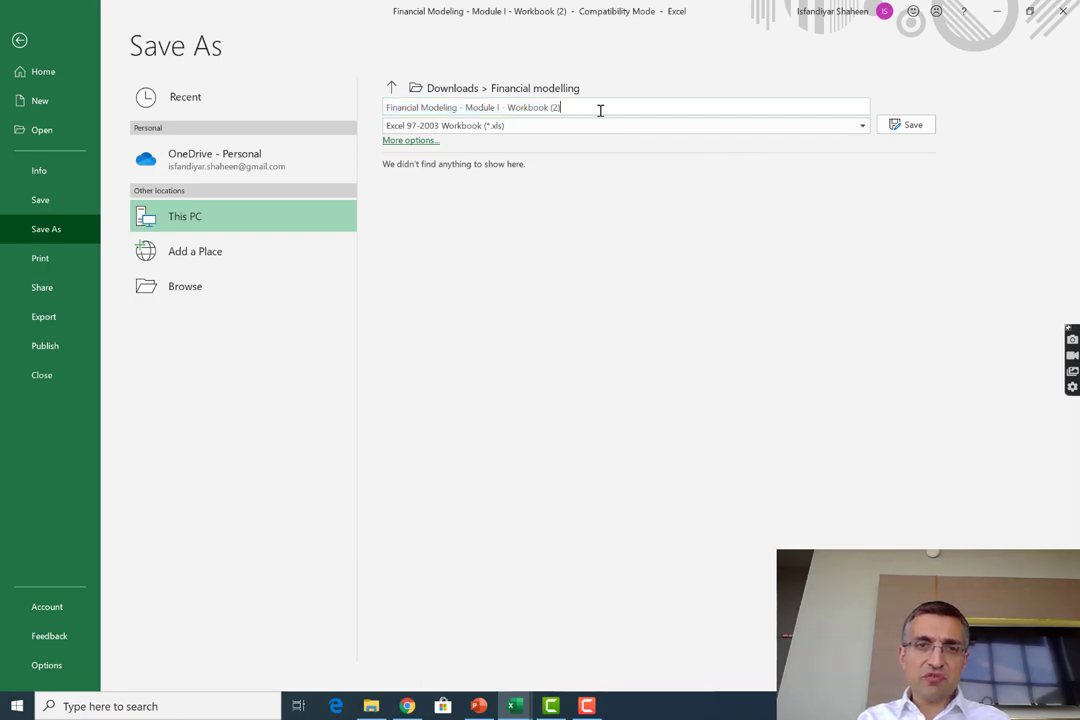
pyautogui.hotkey('ctrl', 'shift', 'Left')
pyautogui.write('Step 1')
pyautogui.press('Return')
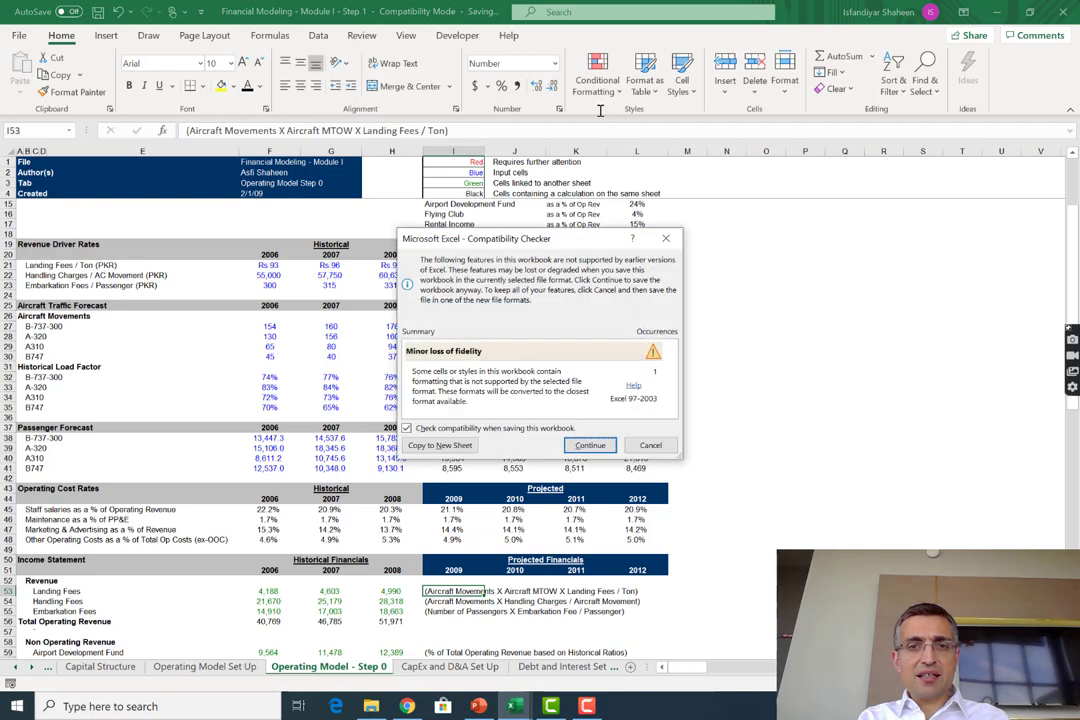
pyautogui.press('Return')
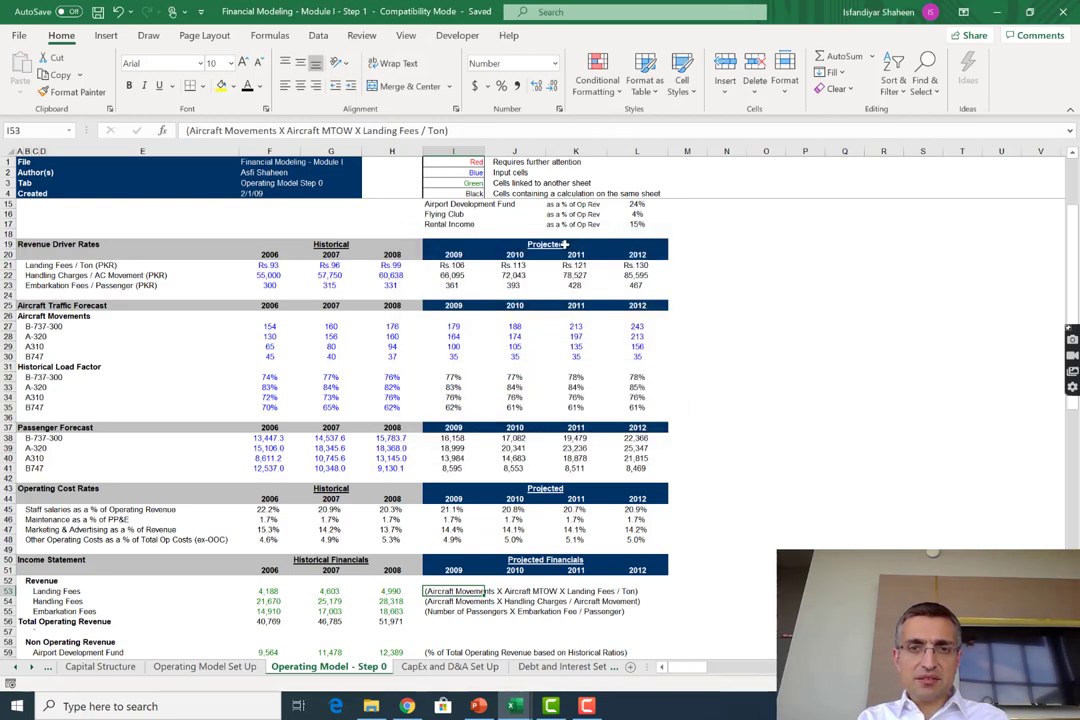